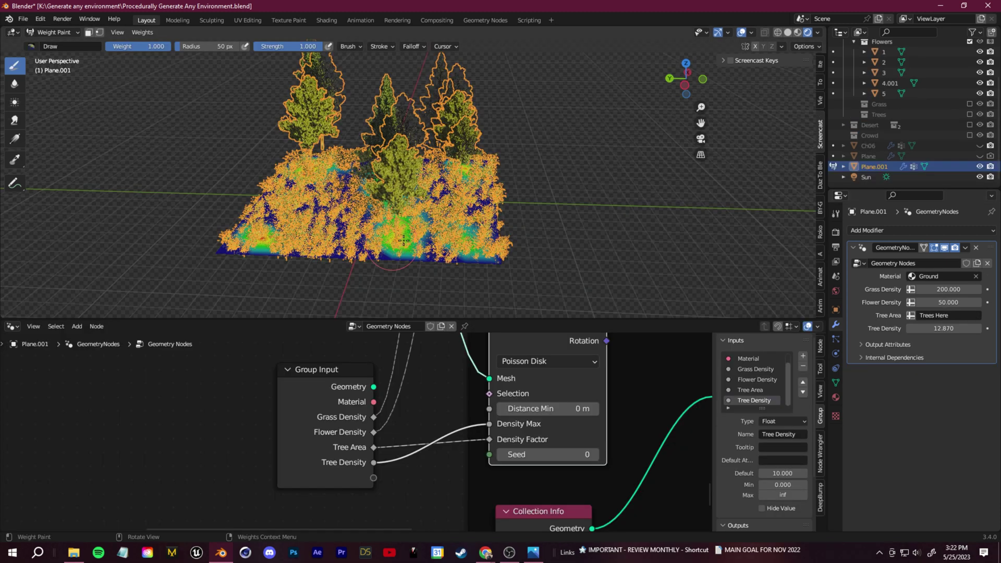
pyautogui.moveTo(396, 184)
pyautogui.mouseDown(button='middle')
pyautogui.moveTo(388, 227)
pyautogui.moveTo(530, 204)
pyautogui.mouseUp(button='middle')
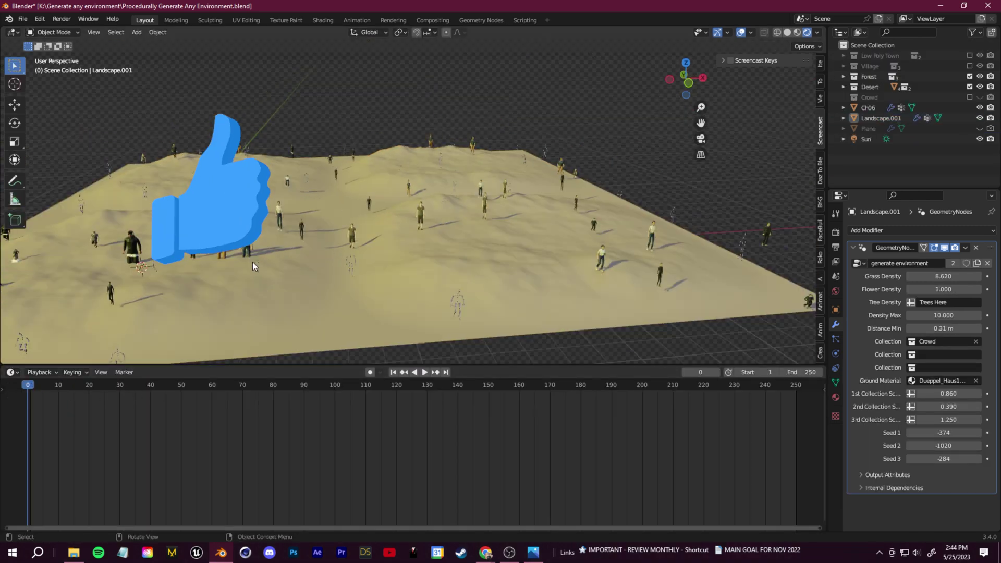
pyautogui.press('space')
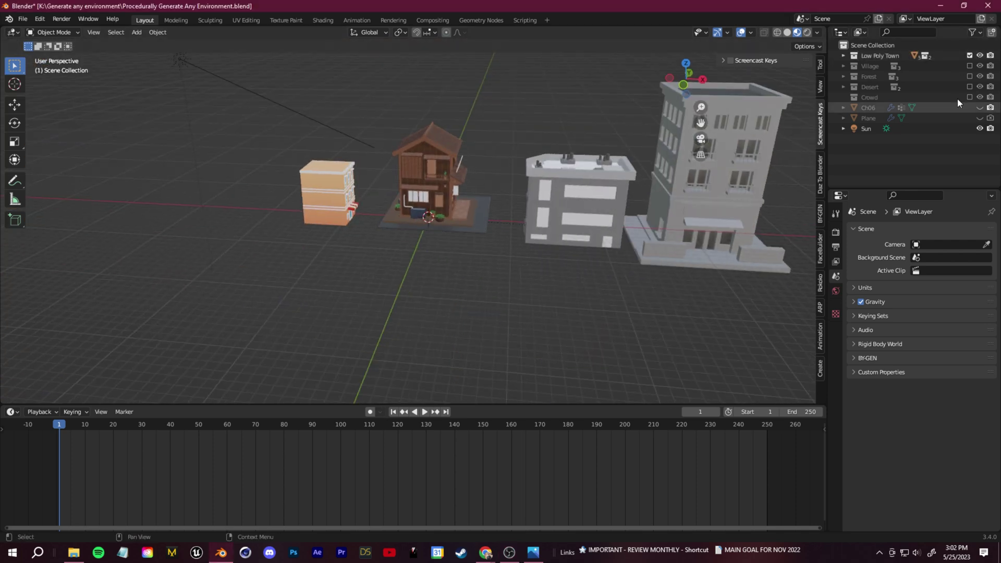
# Step: Exclude the Low Poly Town collection, preview the Village collection, and leave only Forest enabled to inspect its trees up close
pyautogui.click(970, 55)
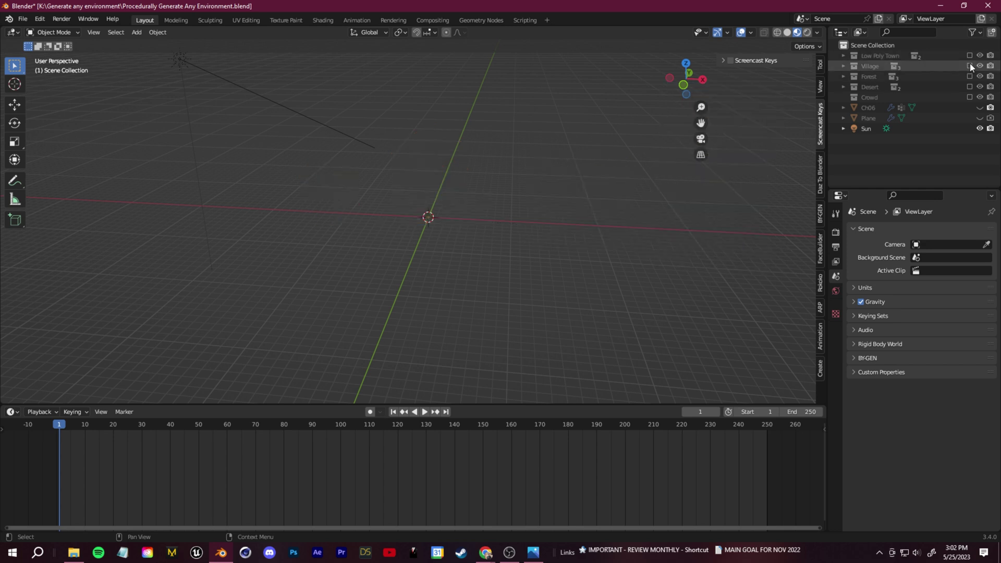
pyautogui.click(970, 66)
pyautogui.click(969, 66)
pyautogui.click(970, 76)
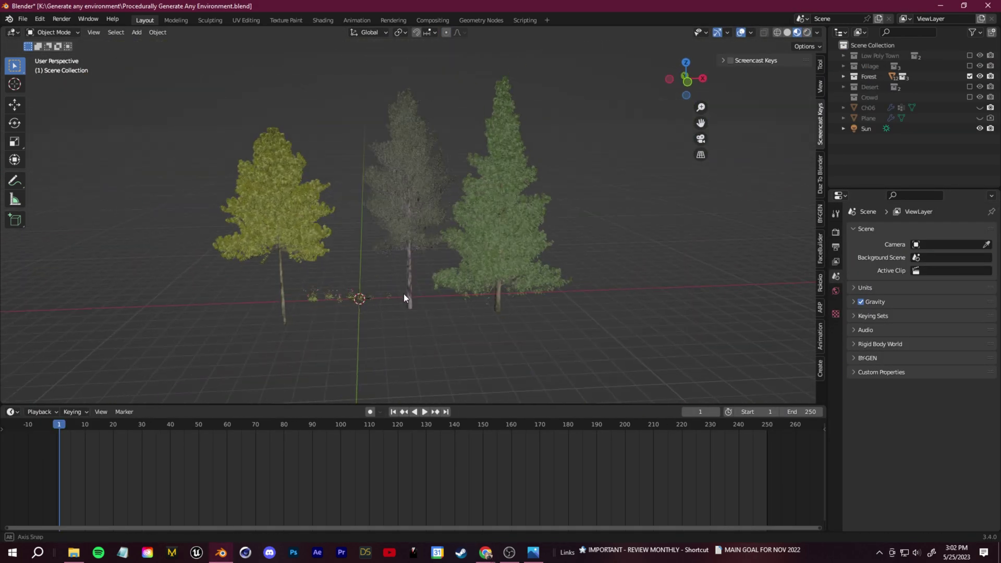
pyautogui.scroll(6, 405, 292)
pyautogui.scroll(2, 469, 284)
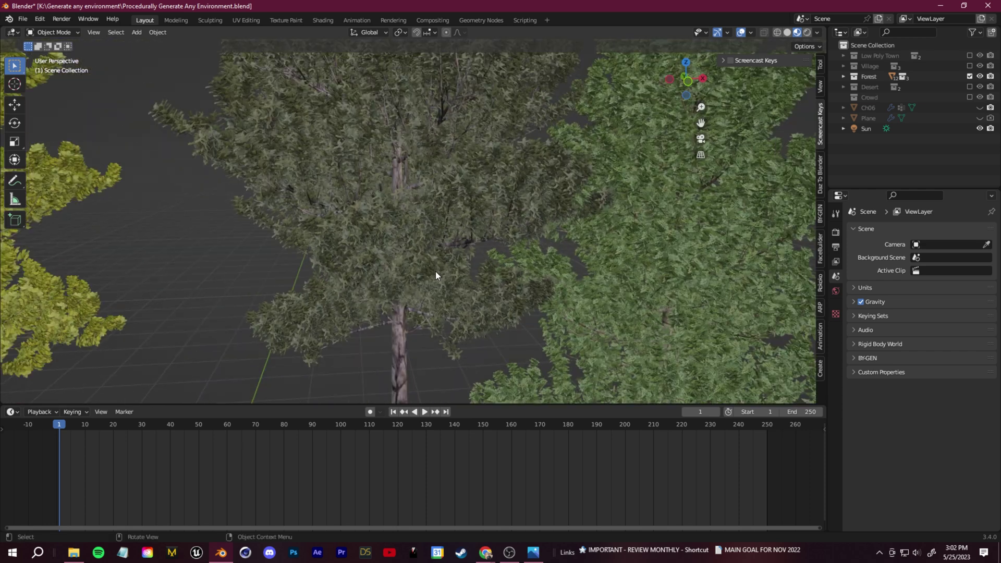
pyautogui.keyDown('shift'); pyautogui.moveTo(434, 289); pyautogui.dragTo(511, 253, button='middle'); pyautogui.keyUp('shift')
pyautogui.scroll(-3, 508, 261)
pyautogui.moveTo(492, 298); pyautogui.dragTo(478, 292, button='middle')
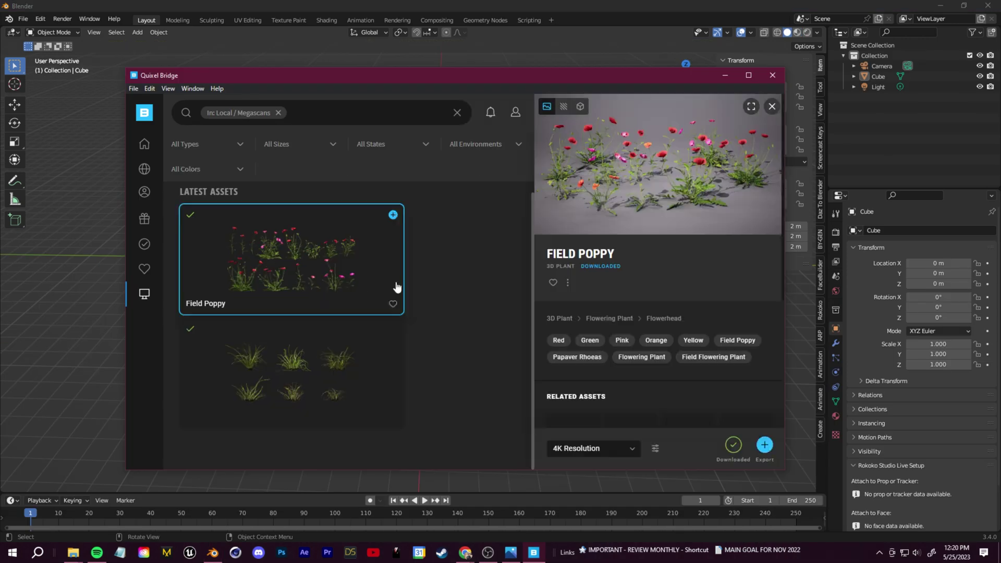
# Step: In Quixel Bridge, export the Field Poppy and Ribbon Grass plants to Blender
pyautogui.click(765, 445)
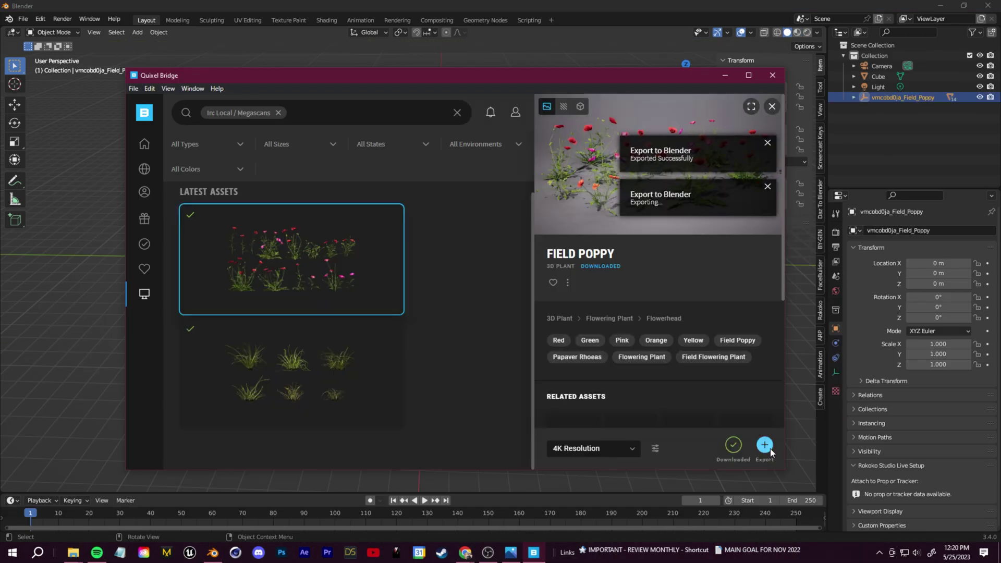
pyautogui.click(320, 353)
pyautogui.click(764, 444)
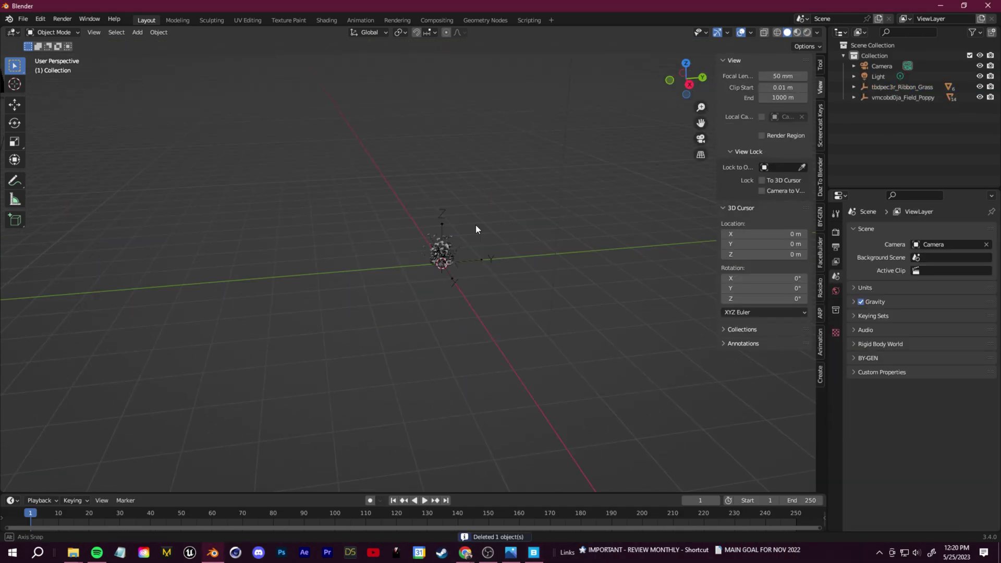
# Step: Move the Field Poppy plants away from the Ribbon Grass along the Y axis and show the viewport in Material Preview
pyautogui.press('g')
pyautogui.click(406, 219)
pyautogui.scroll(3, 417, 234)
pyautogui.moveTo(422, 251)
pyautogui.mouseDown(button='middle')
pyautogui.moveTo(492, 265)
pyautogui.moveTo(427, 255)
pyautogui.mouseUp(button='middle')
pyautogui.click(901, 66)
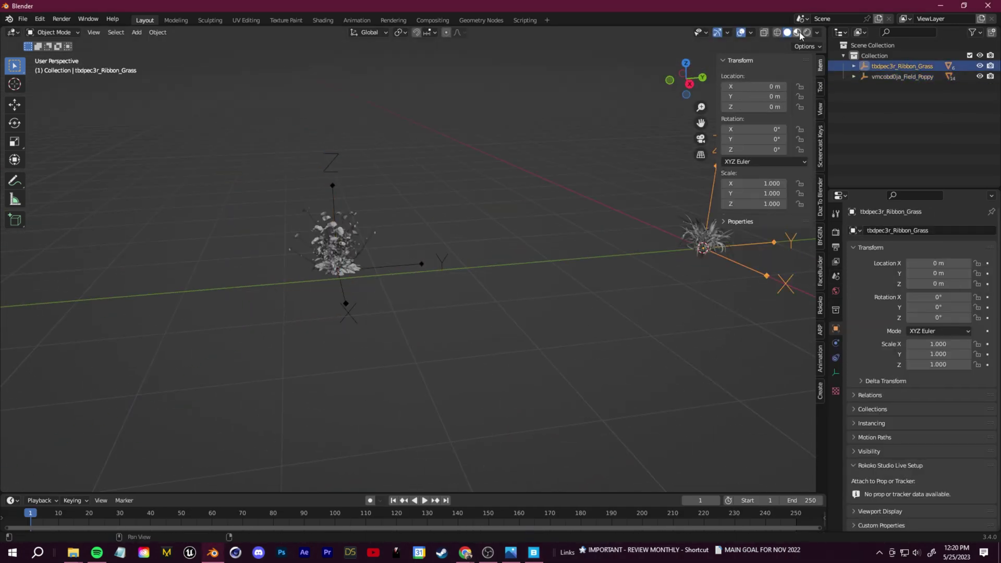
pyautogui.click(797, 32)
pyautogui.scroll(5, 573, 198)
pyautogui.click(222, 260)
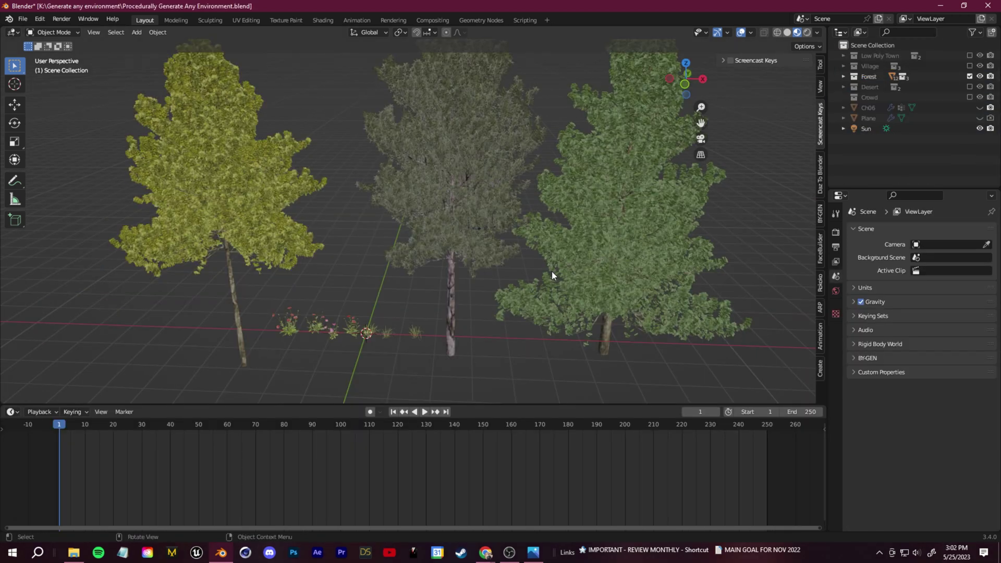
# Step: Exclude the Forest collection from the view layer in the environment scene
pyautogui.keyDown('shift'); pyautogui.moveTo(551, 271); pyautogui.dragTo(487, 285, button='middle'); pyautogui.keyUp('shift')
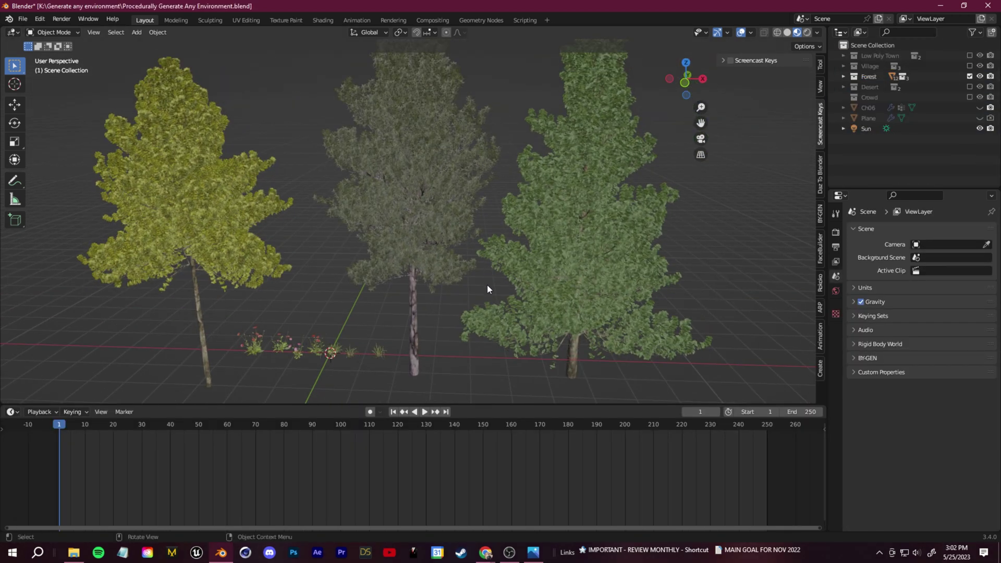
pyautogui.scroll(-3, 414, 305)
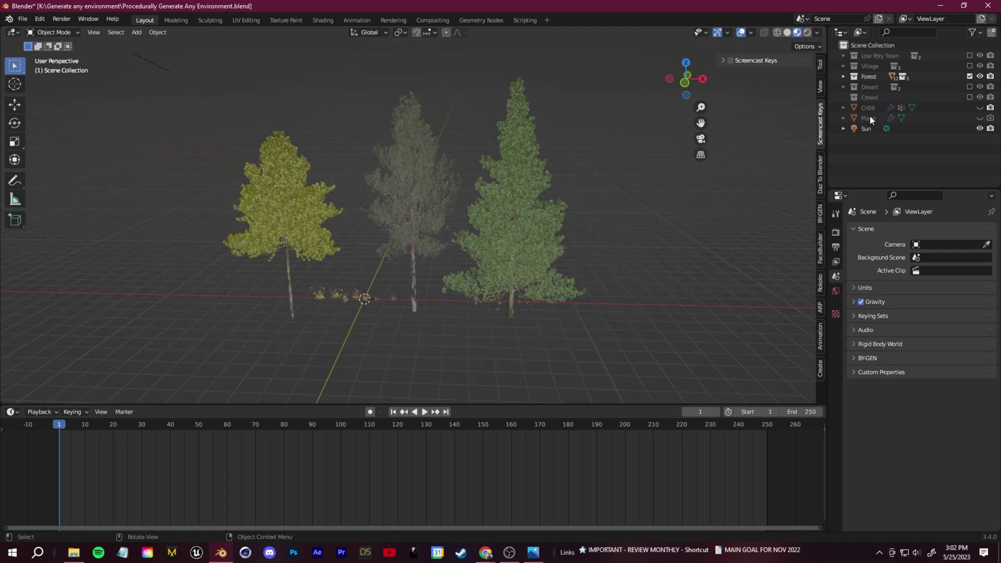
pyautogui.click(971, 76)
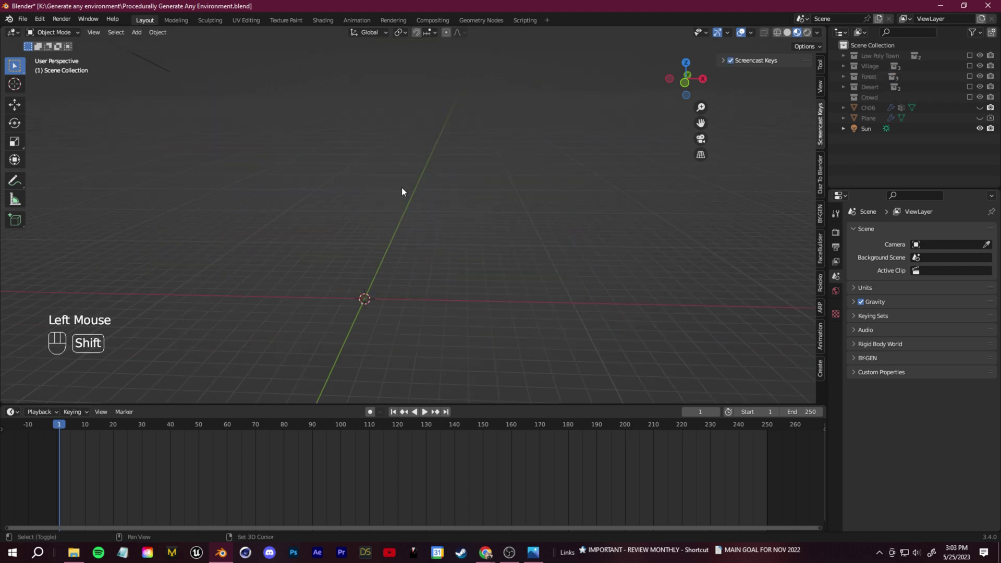
# Step: Add a mesh plane at the world origin and scale it uniformly by about 6.665
pyautogui.hotkey('shift', 'a')
pyautogui.moveTo(407, 188)
pyautogui.click(452, 186)
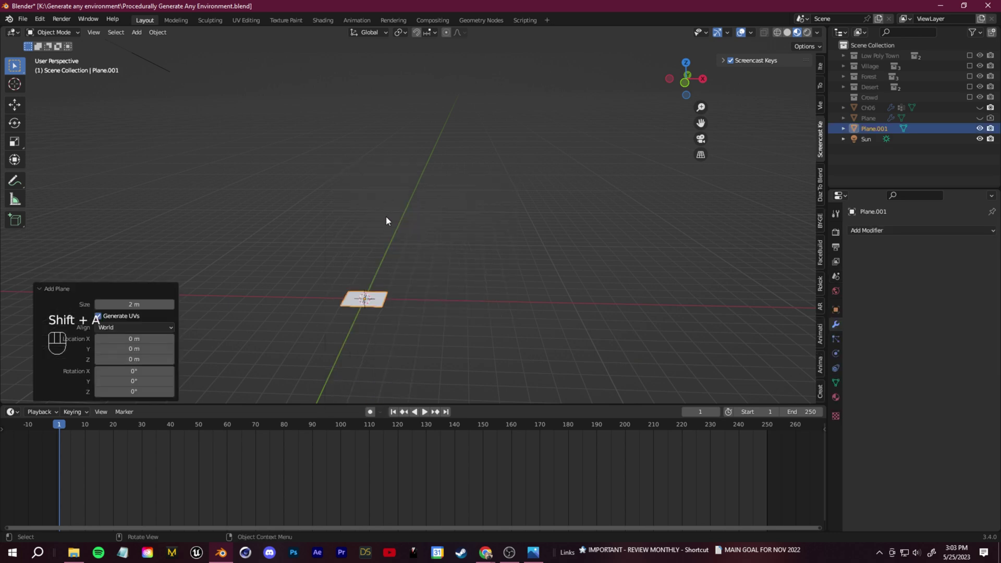
pyautogui.moveTo(386, 218); pyautogui.dragTo(352, 290, button='middle')
pyautogui.press('s')
pyautogui.click(531, 250)
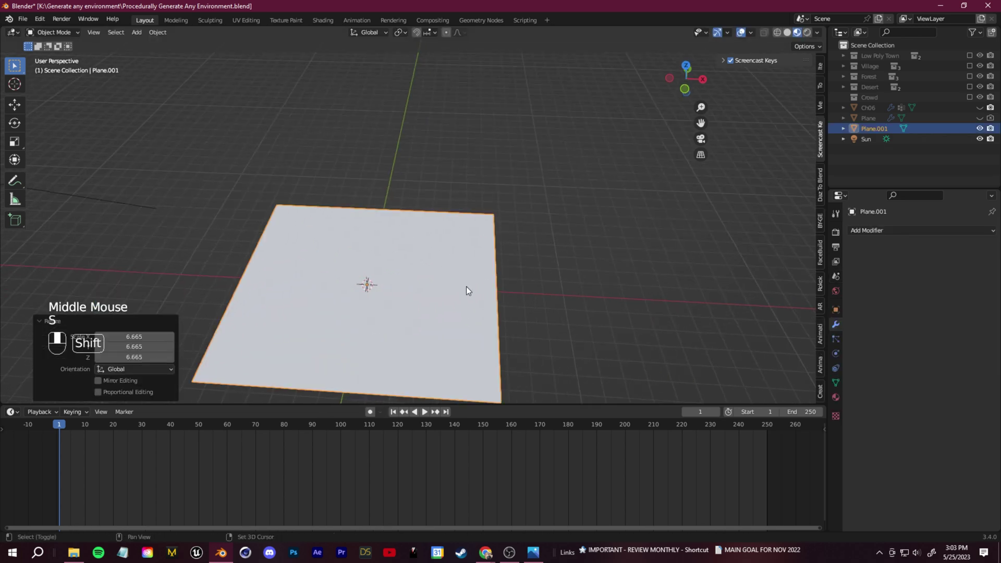
# Step: Subdivide the whole plane in Edit Mode with an increased number of cuts
pyautogui.moveTo(530, 254); pyautogui.dragTo(476, 221, button='middle')
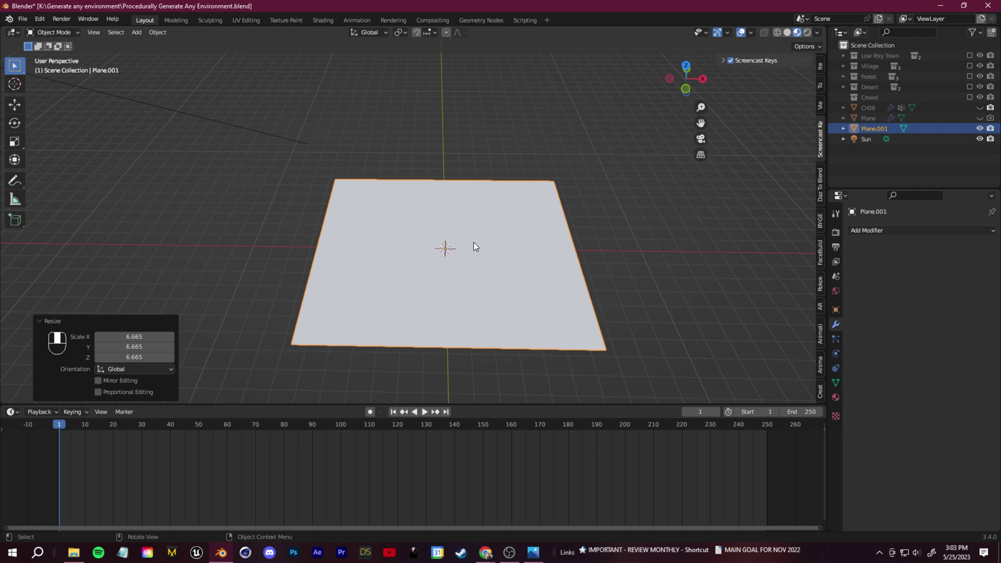
pyautogui.press('Tab')
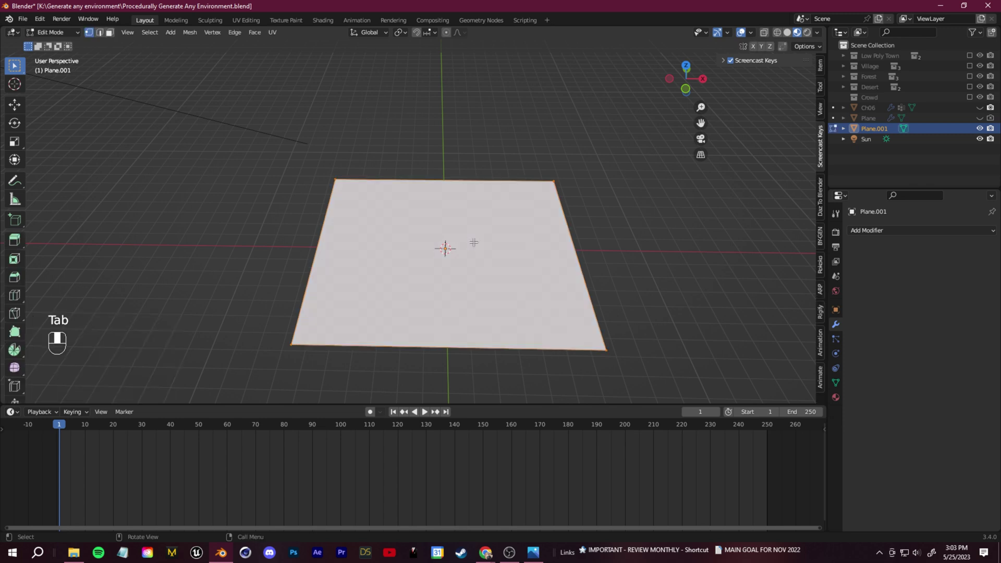
pyautogui.rightClick(467, 209)
pyautogui.click(467, 208)
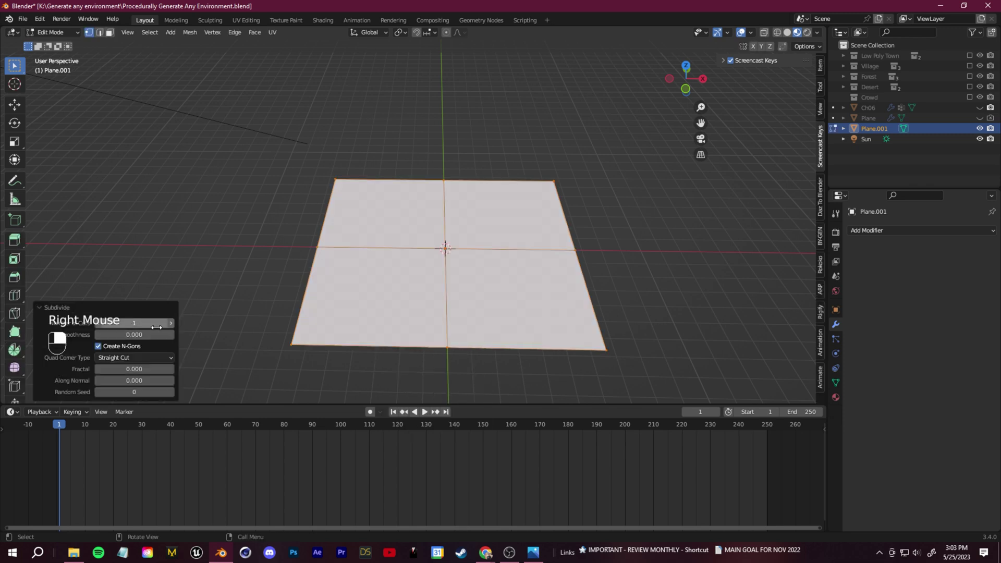
pyautogui.moveTo(151, 323); pyautogui.dragTo(177, 323)
# Step: Turn the timeline area into a Geometry Node Editor and create a new geometry node tree on the plane
pyautogui.click(11, 412)
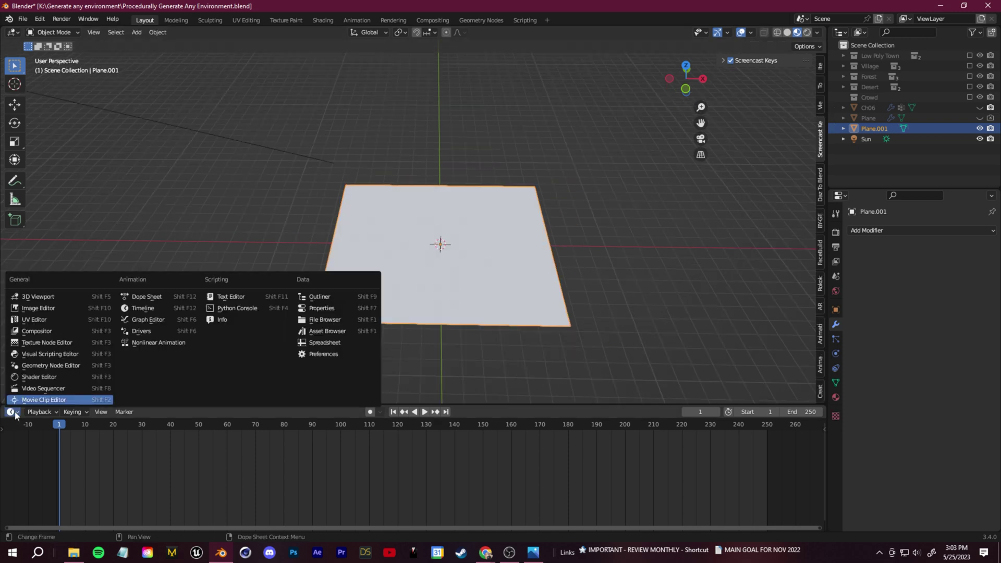
pyautogui.click(60, 366)
pyautogui.moveTo(301, 400); pyautogui.dragTo(300, 382)
pyautogui.moveTo(433, 272); pyautogui.dragTo(433, 333, button='middle')
pyautogui.click(411, 395)
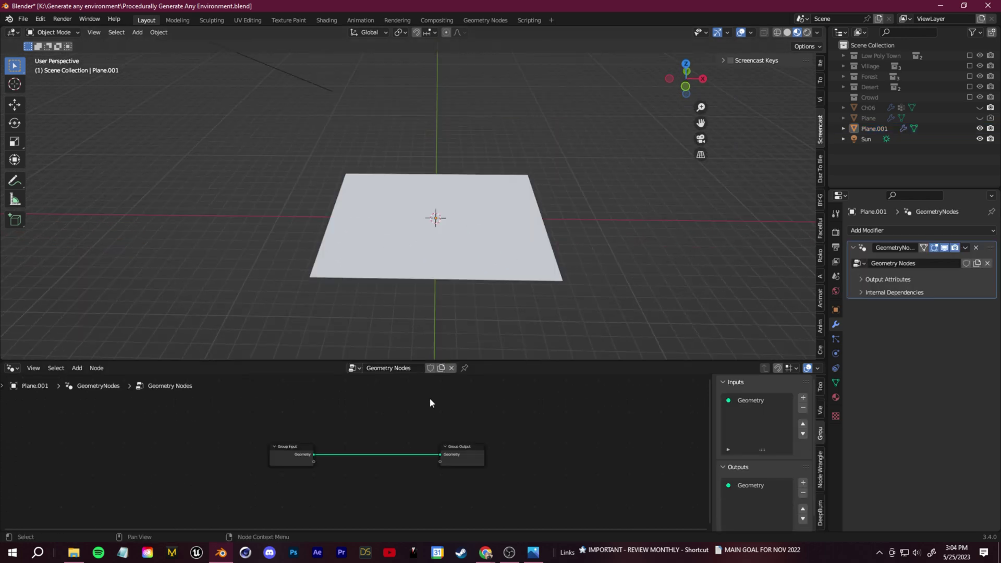
# Step: Insert a Distribute Points on Faces node between Group Input and Group Output
pyautogui.hotkey('shift', 'a')
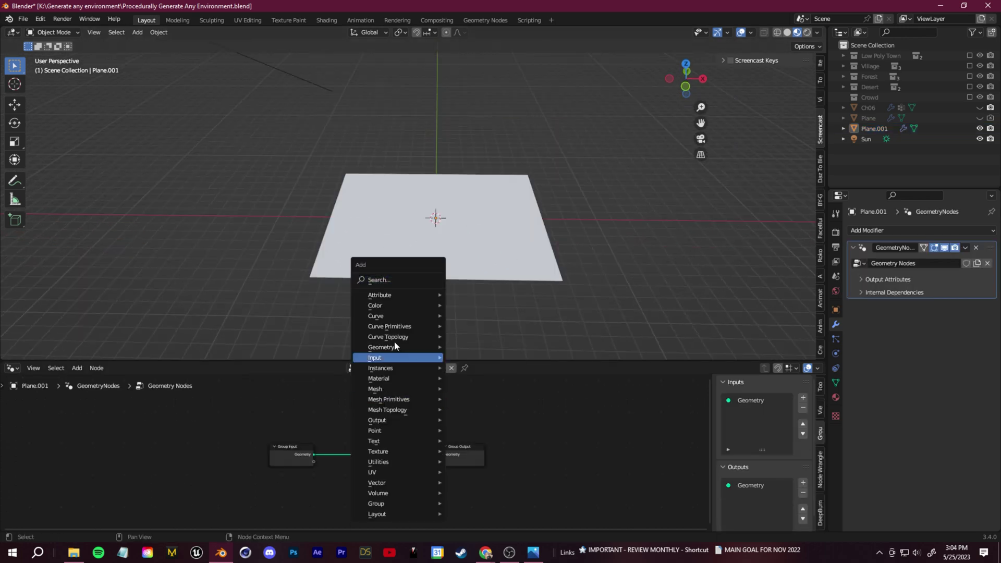
pyautogui.click(387, 280)
pyautogui.write('distr')
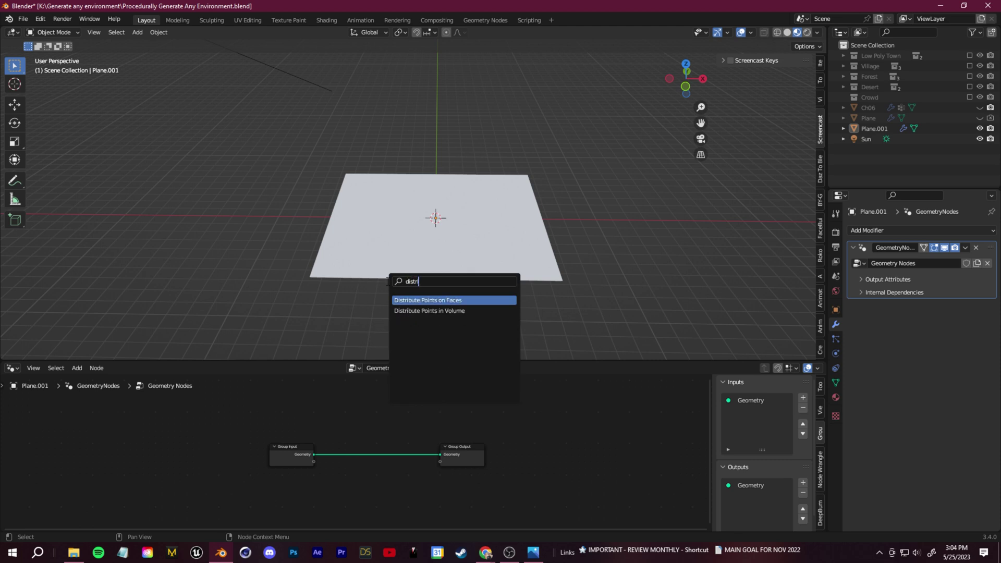
pyautogui.click(418, 301)
pyautogui.click(375, 450)
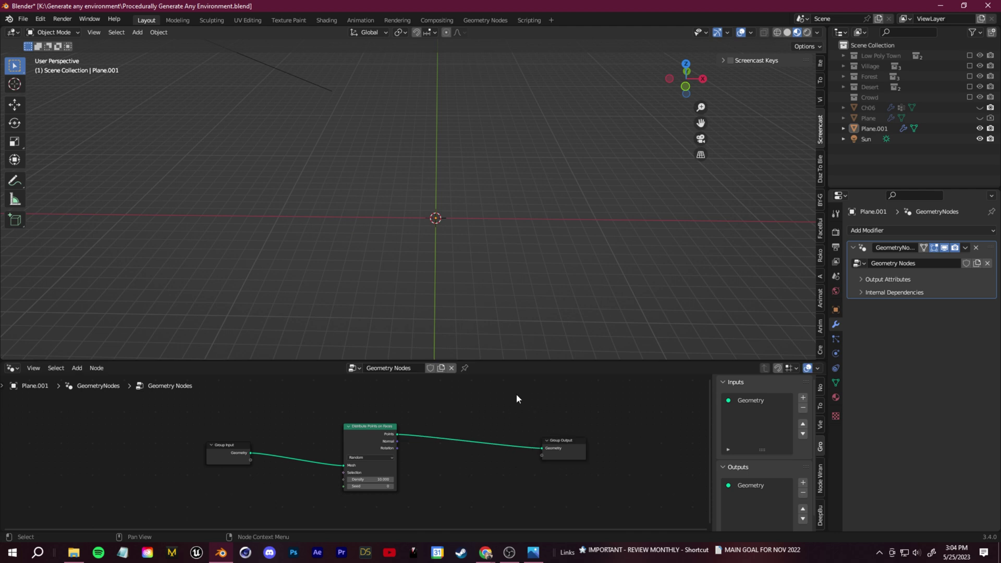
# Step: Insert an Instance on Points node between Distribute Points on Faces and Group Output
pyautogui.hotkey('shift', 'a')
pyautogui.click(483, 295)
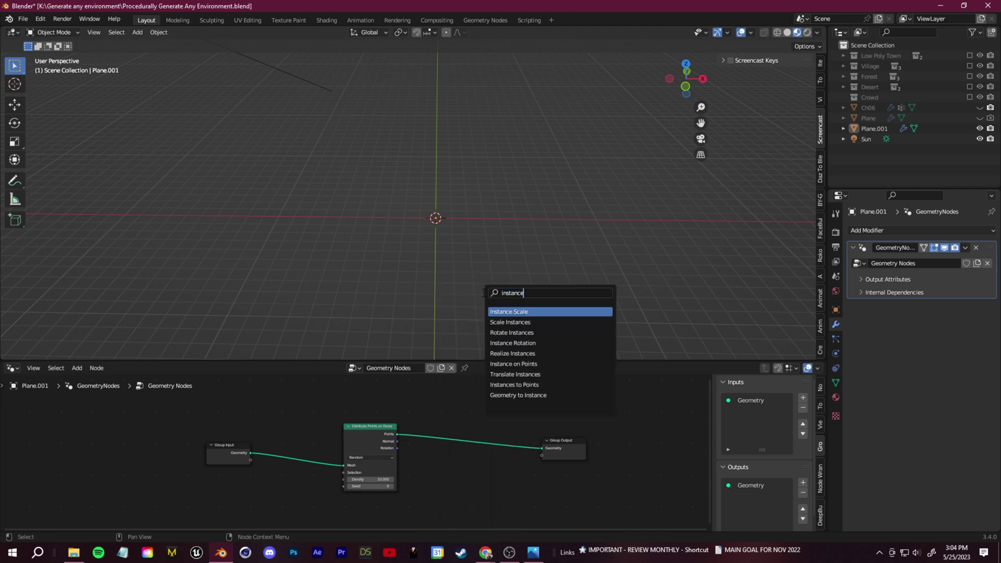
pyautogui.click(499, 309)
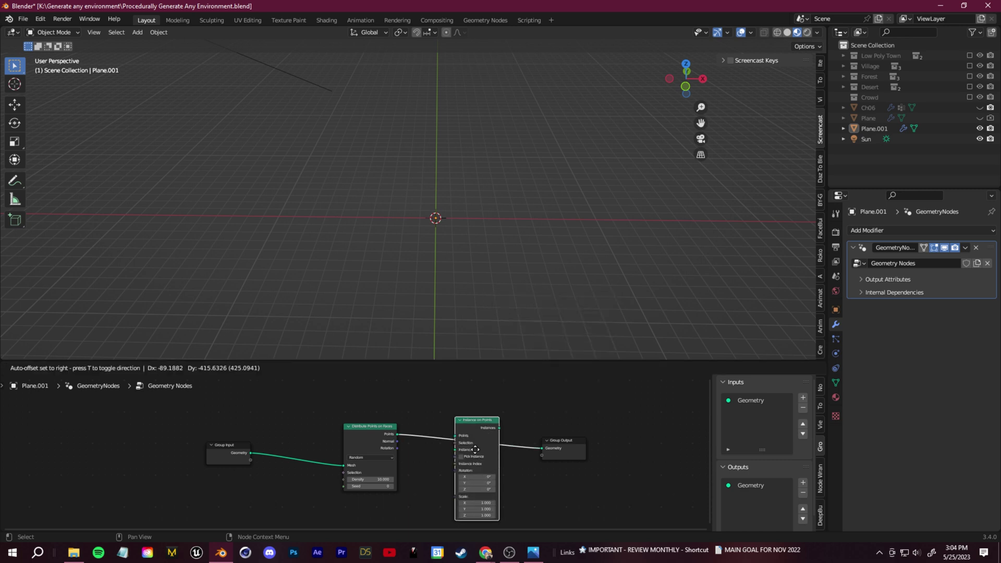
pyautogui.moveTo(451, 430); pyautogui.dragTo(435, 433)
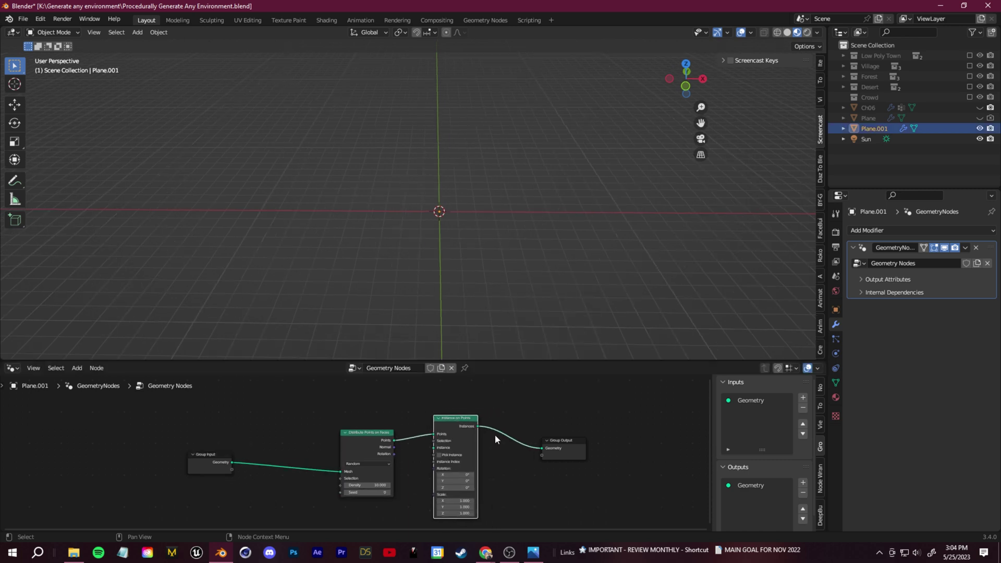
# Step: Move the Distribute Points on Faces and Instance on Points nodes below the Group Input and Group Output nodes
pyautogui.scroll(-8, 495, 434)
pyautogui.moveTo(377, 468); pyautogui.dragTo(401, 430, button='middle')
pyautogui.moveTo(390, 410); pyautogui.dragTo(384, 439)
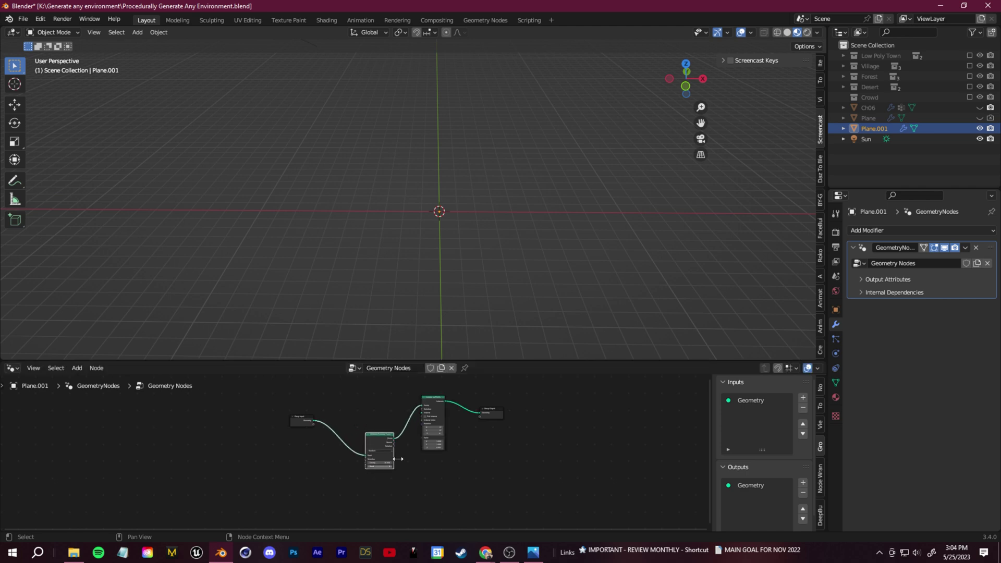
pyautogui.moveTo(433, 417); pyautogui.dragTo(431, 439)
pyautogui.moveTo(430, 439); pyautogui.dragTo(428, 452)
# Step: Insert a Join Geometry node between Instance on Points and Group Output, spacing the nodes apart
pyautogui.hotkey('shift', 'a')
pyautogui.click(415, 292)
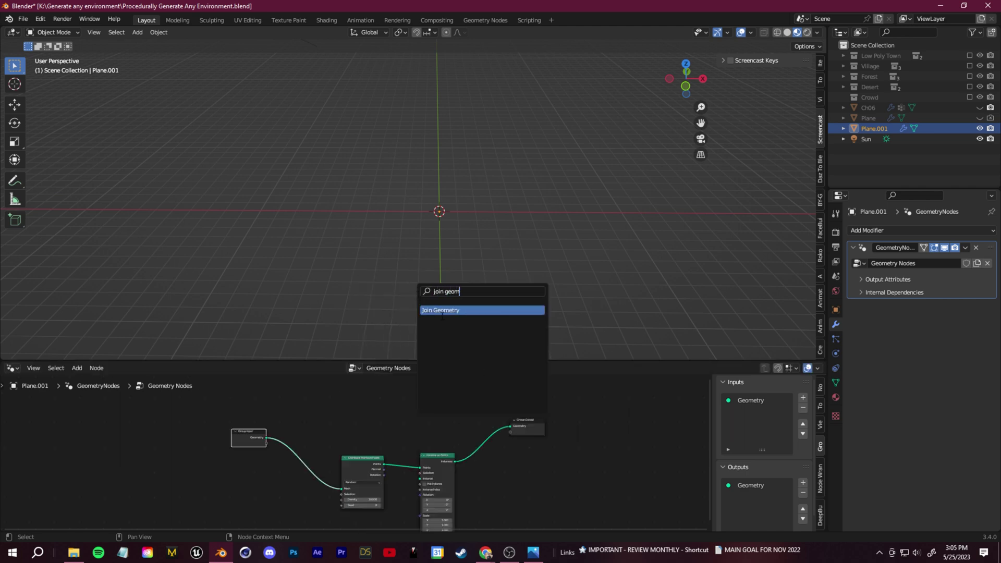
pyautogui.click(442, 310)
pyautogui.click(496, 460)
pyautogui.moveTo(474, 410); pyautogui.dragTo(575, 462)
pyautogui.press('g')
pyautogui.click(623, 438)
# Step: Link the Group Input geometry to the Join Geometry node and move Group Input up and away from the other nodes
pyautogui.scroll(2, 258, 438)
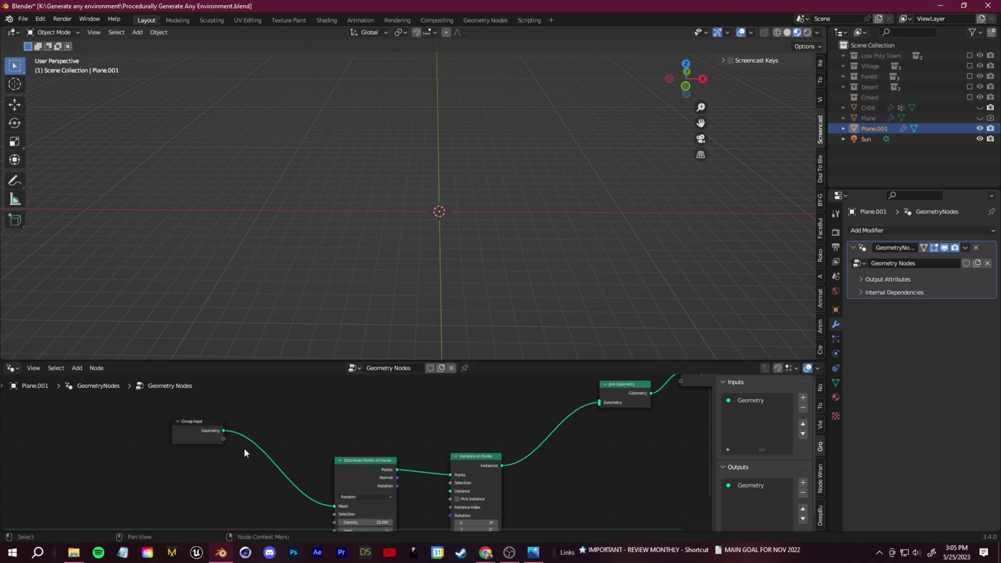
pyautogui.scroll(-2, 255, 434)
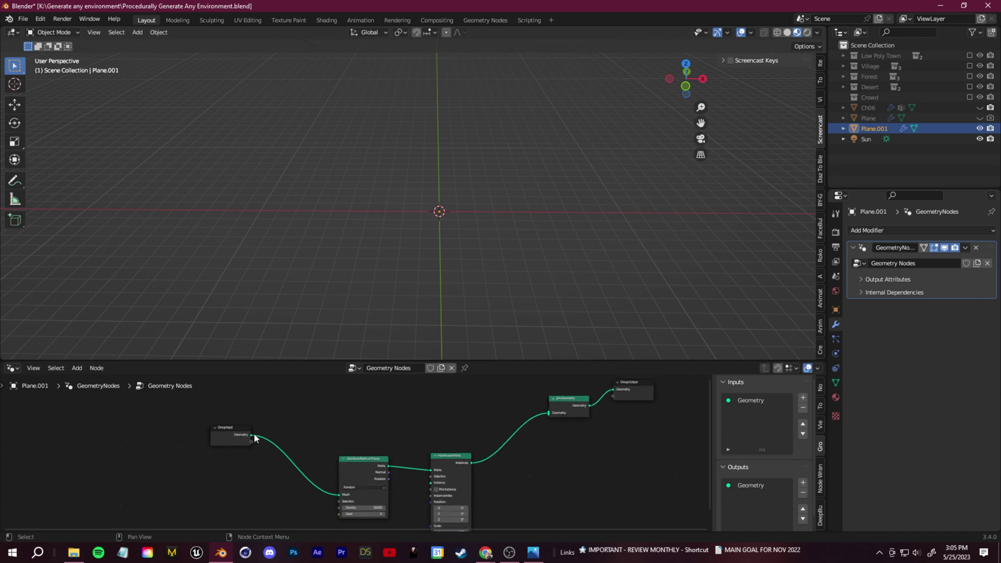
pyautogui.moveTo(549, 412); pyautogui.dragTo(549, 413)
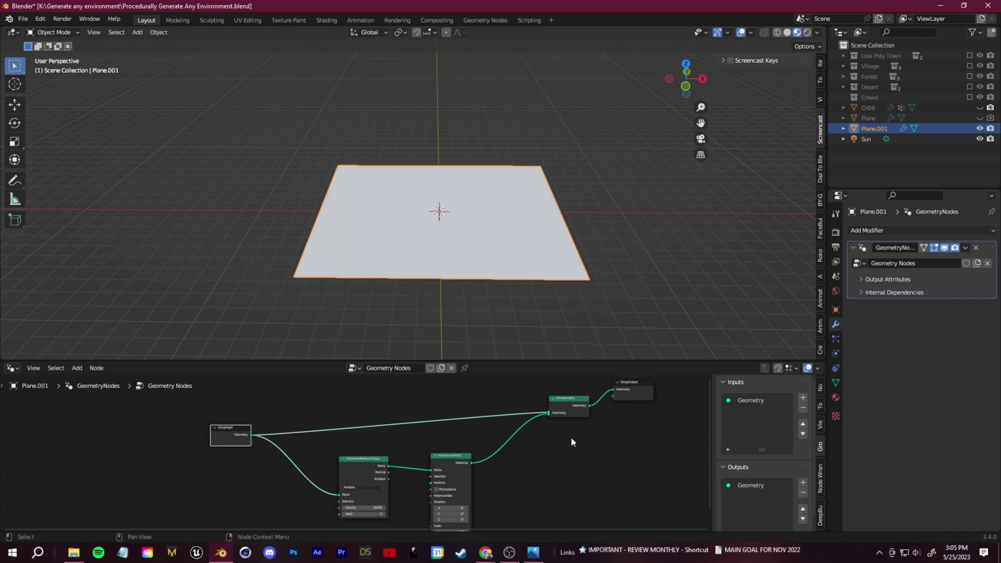
pyautogui.scroll(-4, 533, 247)
pyautogui.scroll(3, 504, 258)
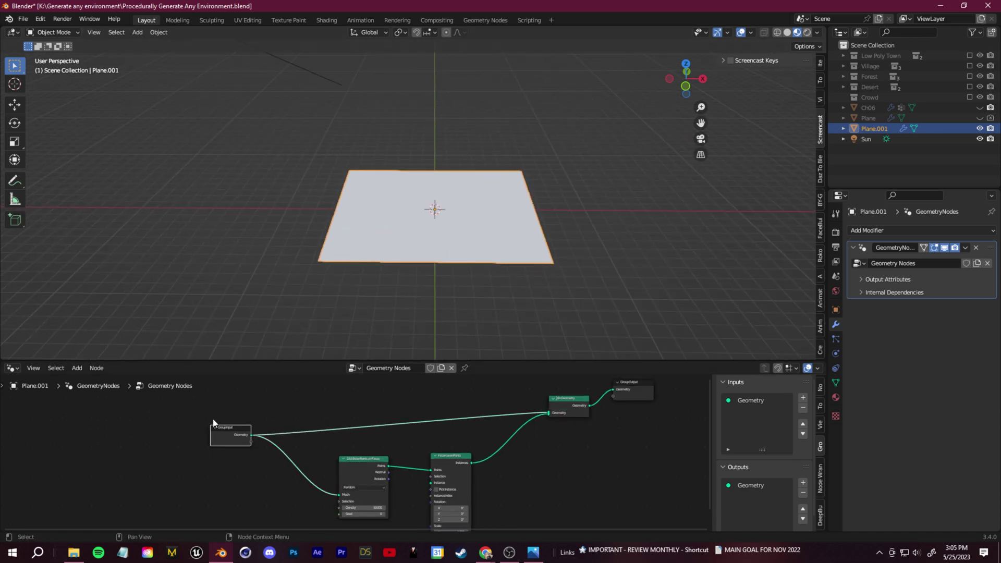
pyautogui.moveTo(223, 431); pyautogui.dragTo(204, 400)
pyautogui.moveTo(467, 453); pyautogui.dragTo(470, 413, button='middle')
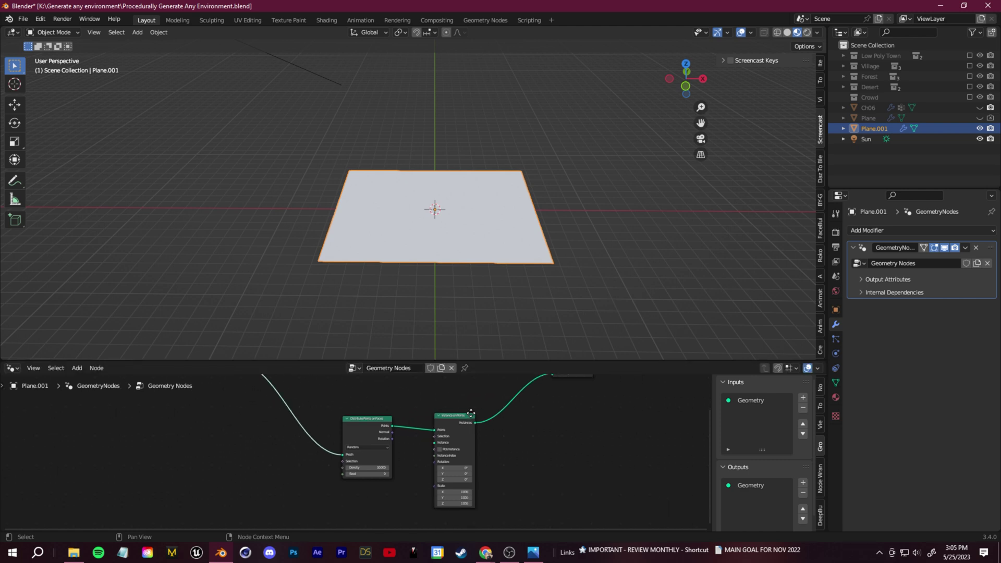
pyautogui.scroll(2, 471, 413)
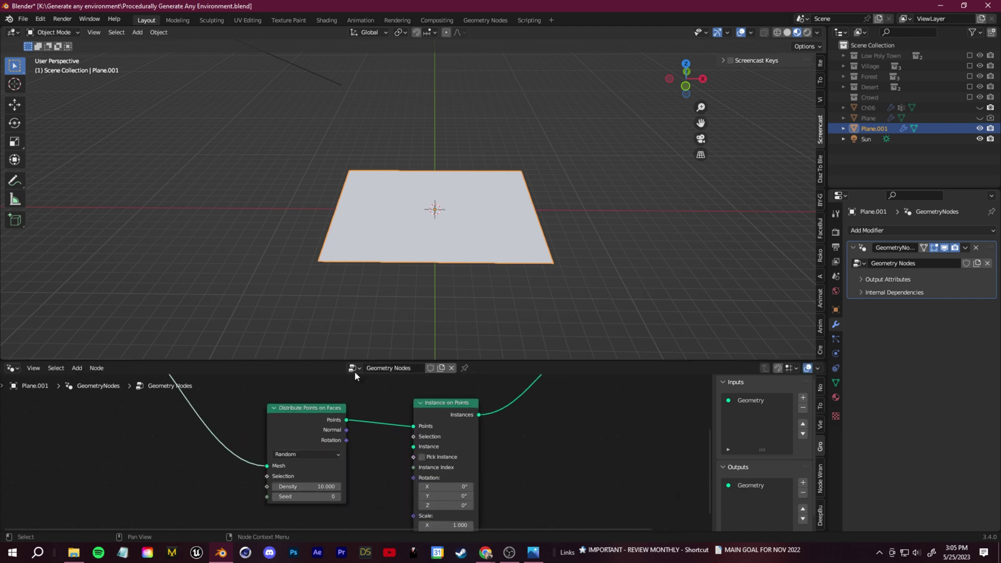
pyautogui.scroll(2, 543, 418)
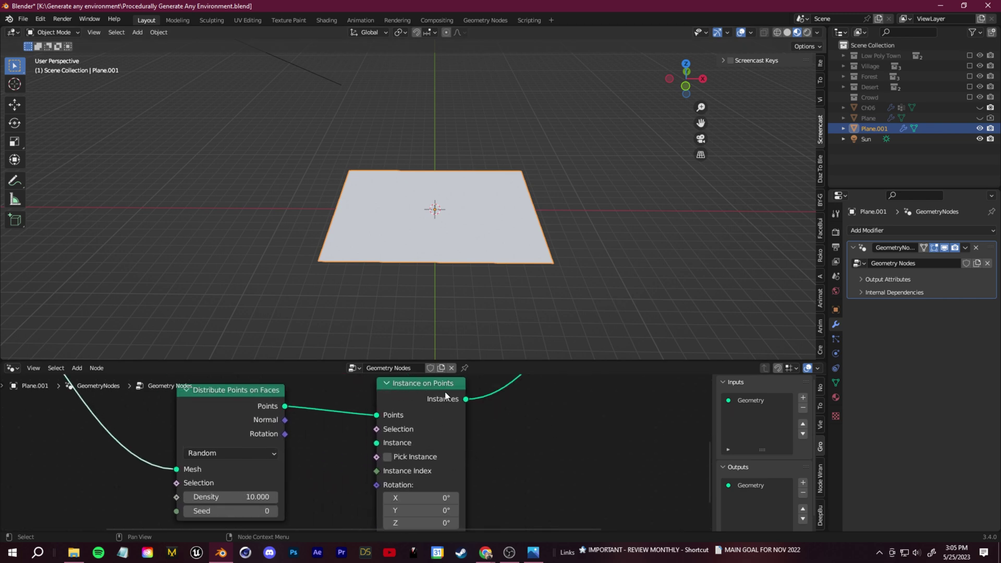
# Step: Move the Distribute Points on Faces node further away from the Instance on Points node
pyautogui.moveTo(419, 391); pyautogui.dragTo(492, 355, button='middle')
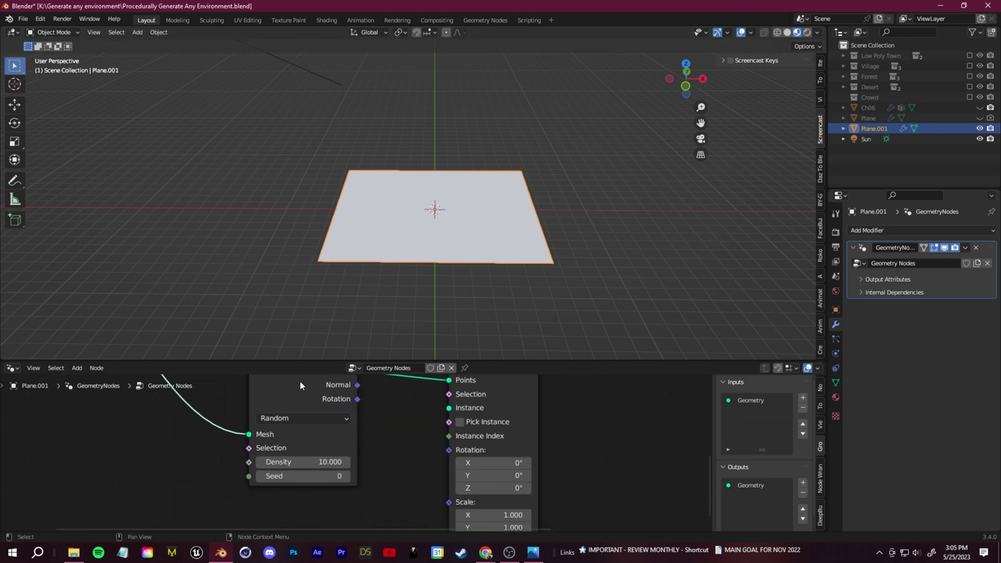
pyautogui.moveTo(285, 390); pyautogui.dragTo(255, 408)
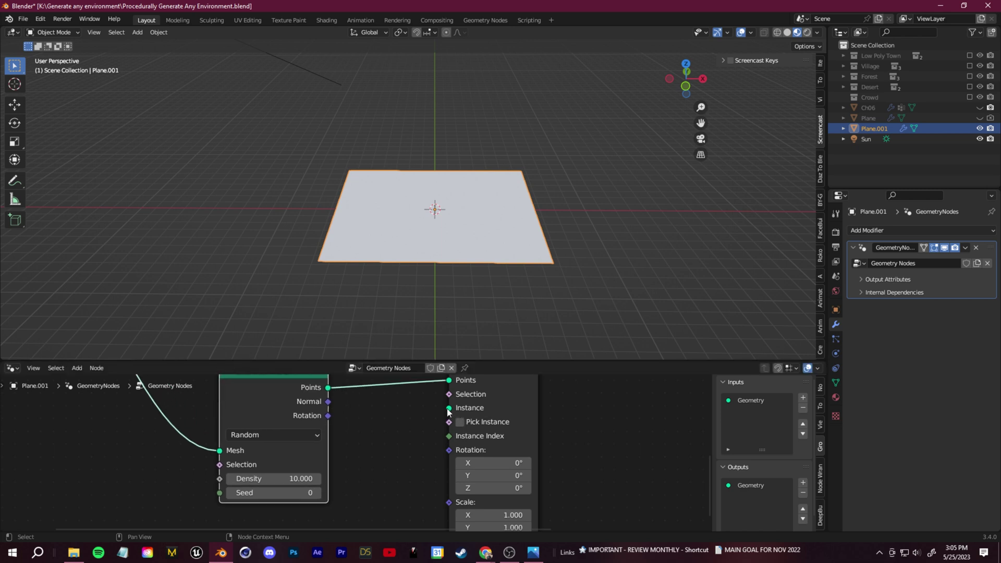
pyautogui.press('g')
pyautogui.click(429, 411)
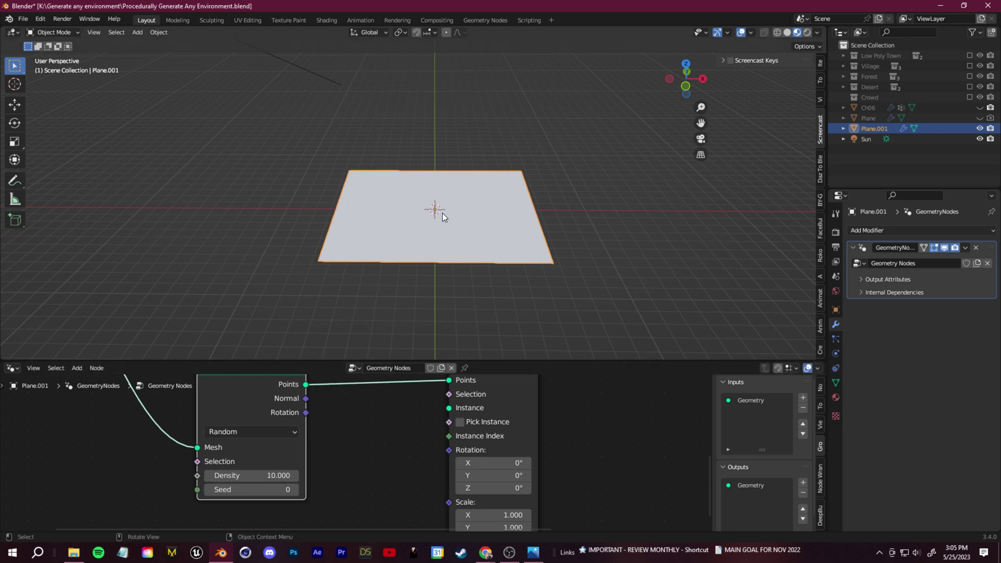
pyautogui.scroll(-6, 467, 396)
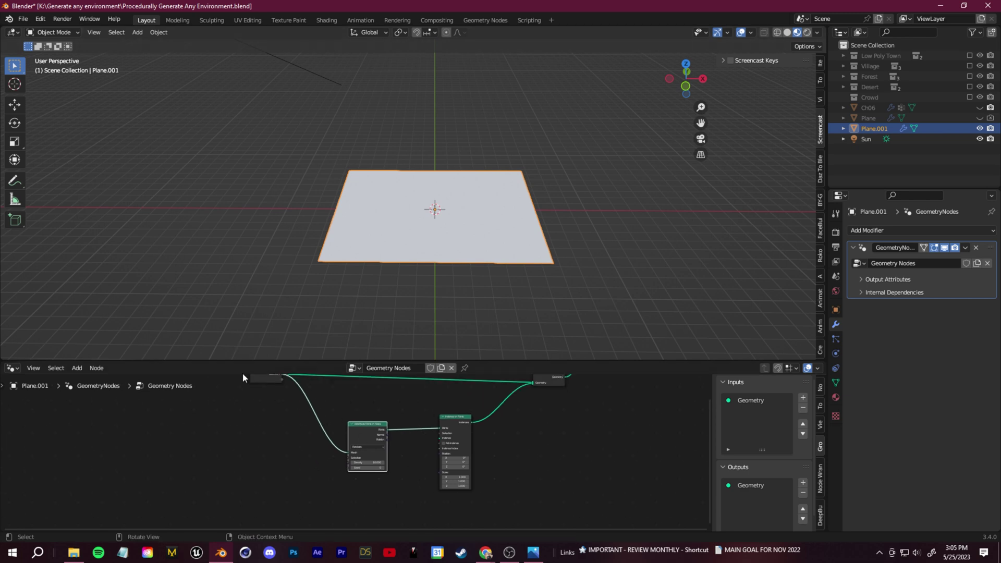
# Step: Temporarily enable the Flowers, Grass and Trees collections inside Forest to inspect their models, and exclude them again
pyautogui.click(843, 76)
pyautogui.click(878, 97)
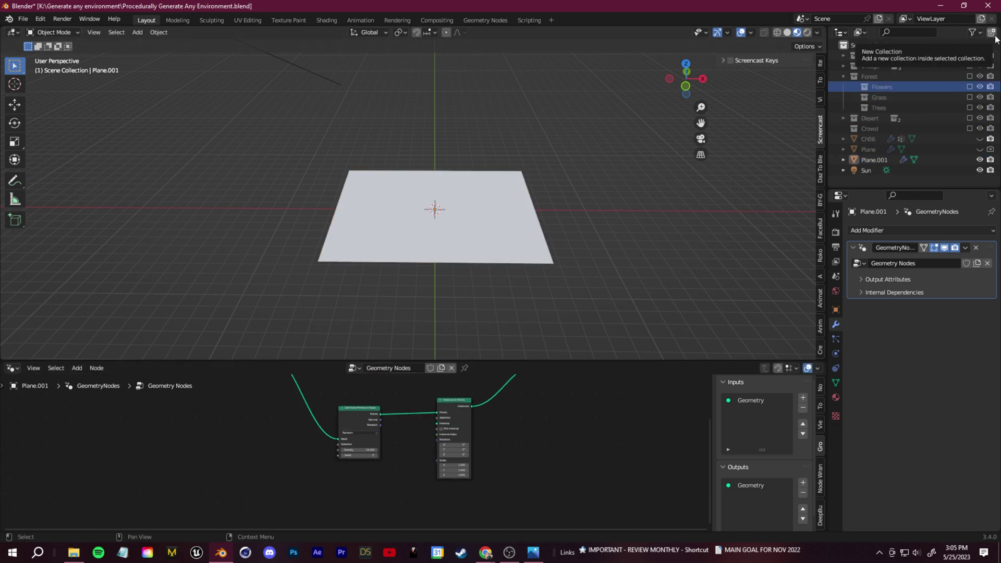
pyautogui.rightClick(863, 180)
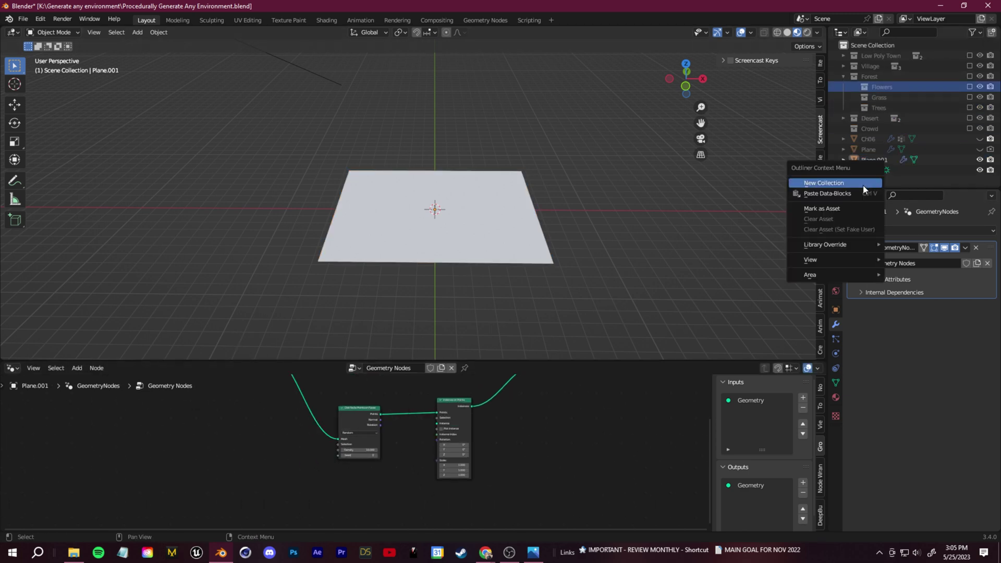
pyautogui.click(970, 86)
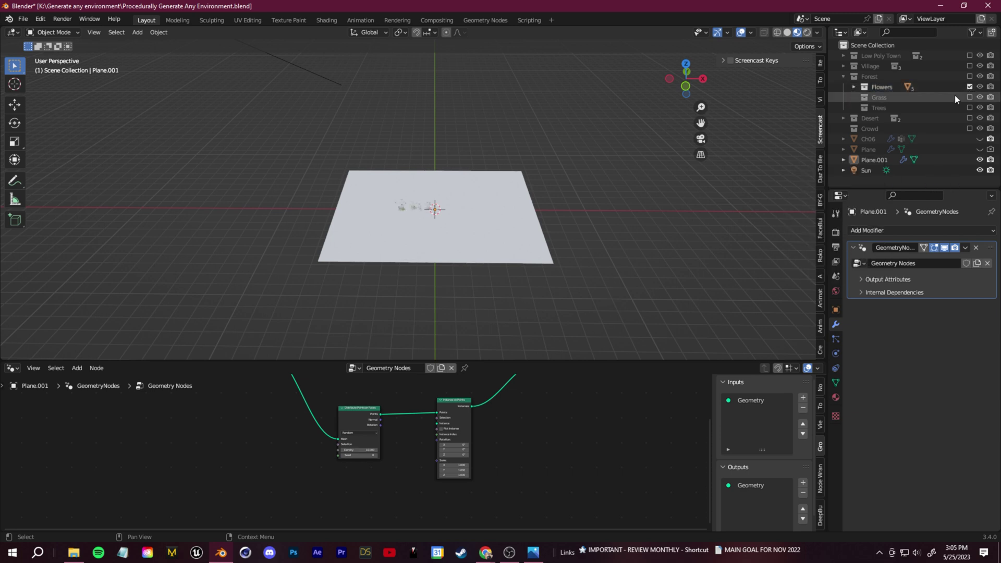
pyautogui.scroll(5, 495, 225)
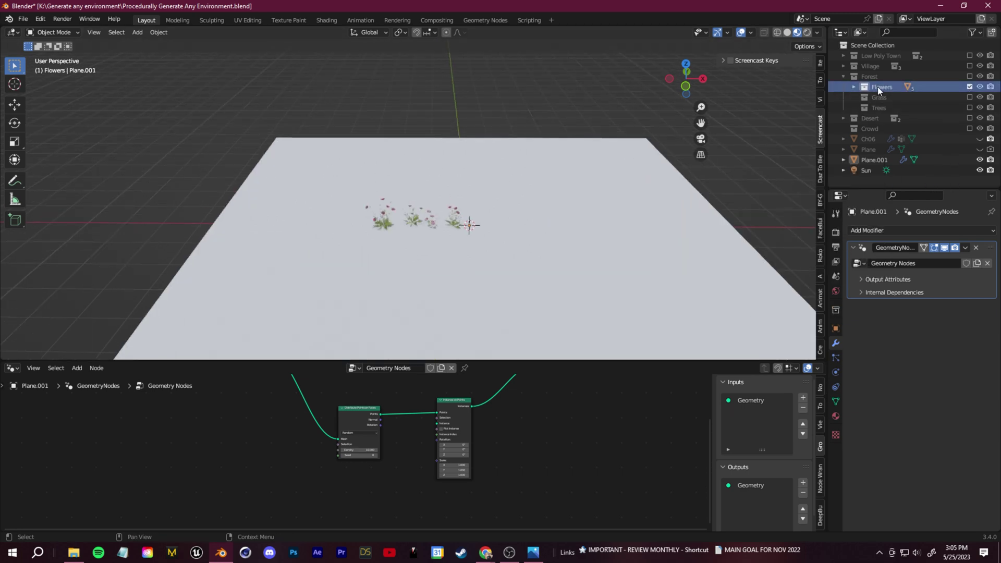
pyautogui.click(970, 97)
pyautogui.click(969, 108)
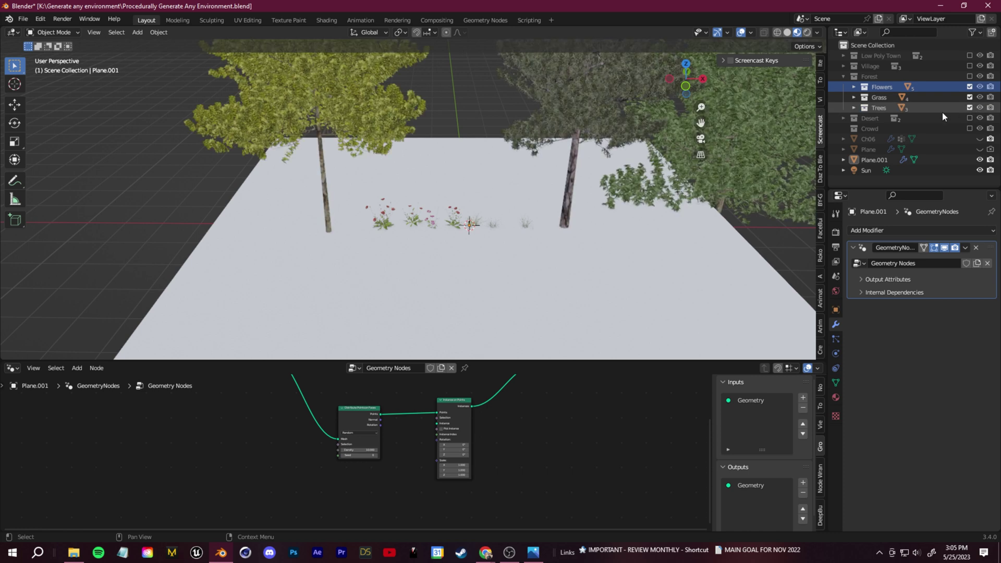
pyautogui.scroll(-4, 687, 173)
pyautogui.moveTo(969, 97); pyautogui.dragTo(969, 107)
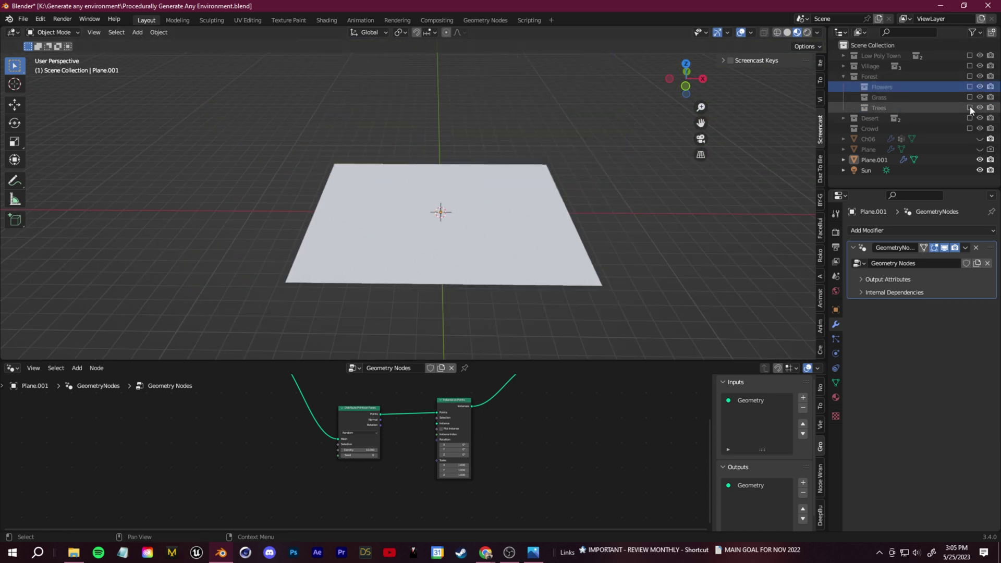
pyautogui.moveTo(523, 246); pyautogui.dragTo(566, 222, button='middle')
# Step: Bring the Grass collection into the node tree as Collection Info and link its geometry to Instance on Points' Instance input
pyautogui.moveTo(881, 102); pyautogui.dragTo(408, 394)
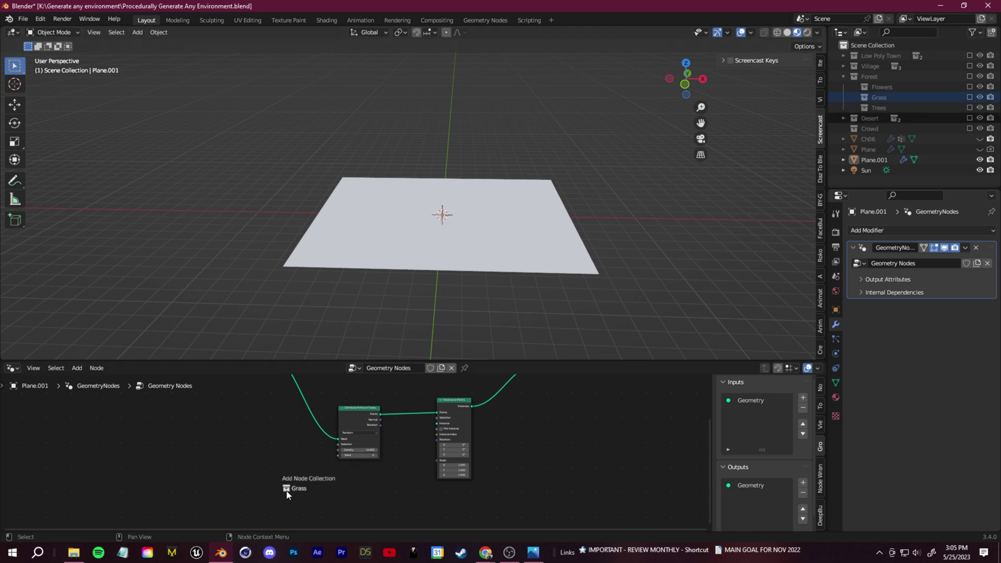
pyautogui.moveTo(336, 503); pyautogui.dragTo(281, 472, button='middle')
pyautogui.scroll(4, 387, 440)
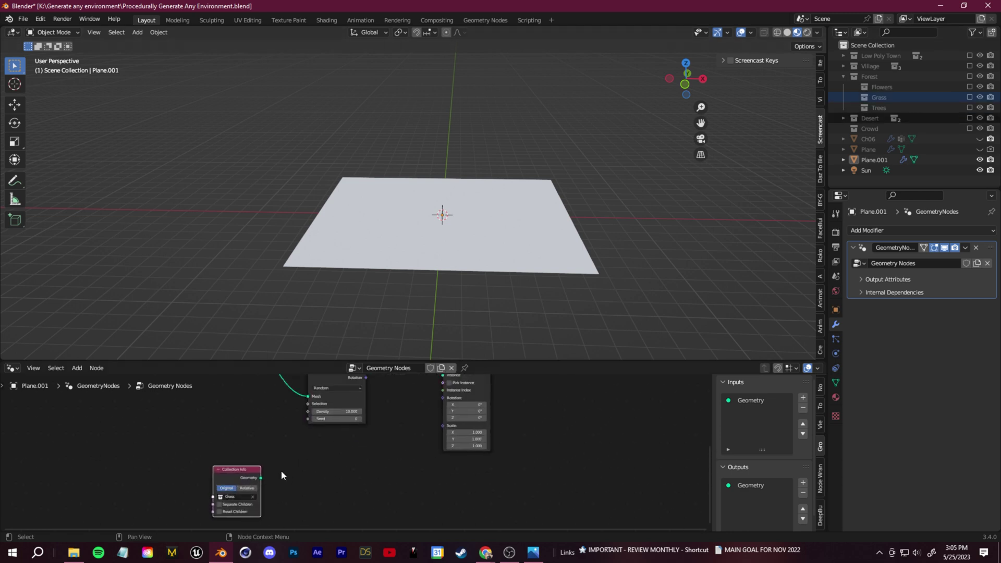
pyautogui.moveTo(415, 463); pyautogui.dragTo(441, 435)
pyautogui.moveTo(508, 224); pyautogui.dragTo(503, 252, button='middle')
pyautogui.scroll(-2, 461, 243)
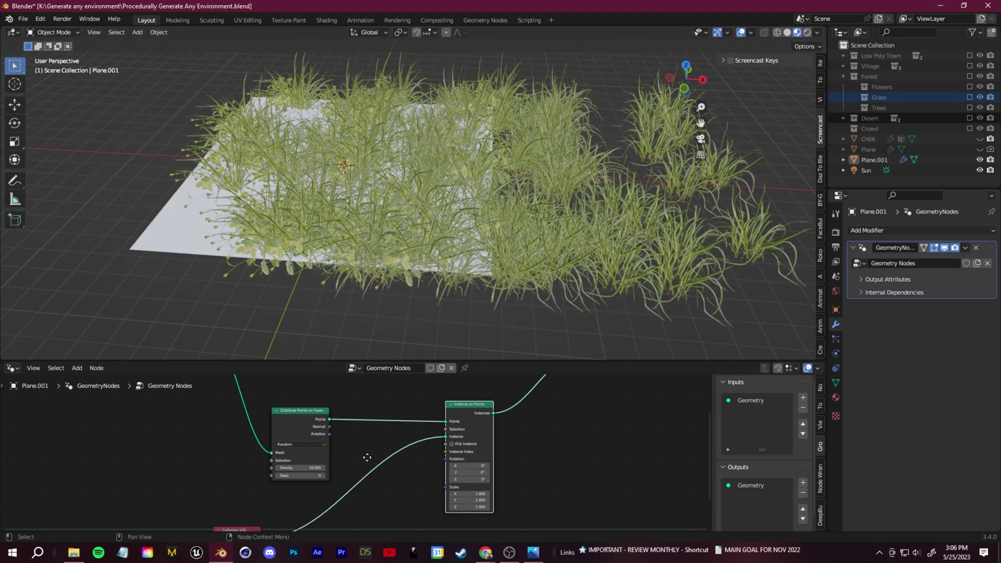
# Step: Set the Grass Collection Info node to Relative and centre the plane in the viewport
pyautogui.moveTo(367, 457); pyautogui.dragTo(442, 395, button='middle')
pyautogui.scroll(-2, 402, 419)
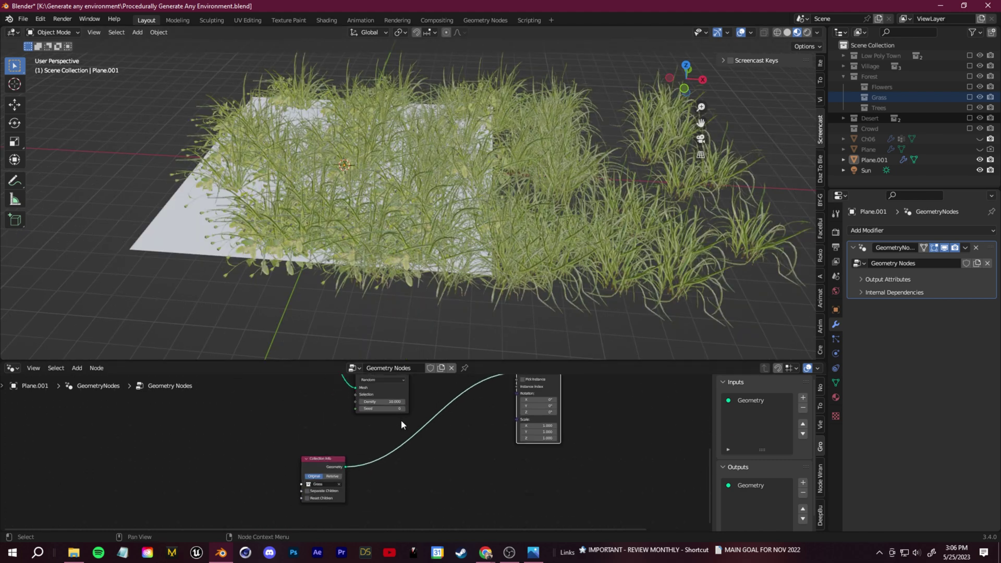
pyautogui.click(335, 474)
pyautogui.moveTo(452, 280); pyautogui.dragTo(447, 265, button='middle')
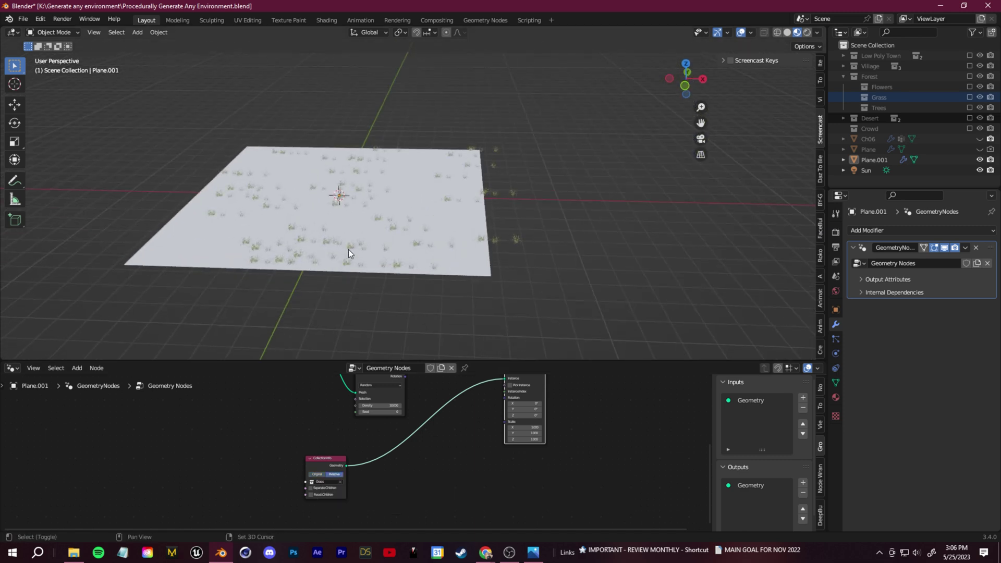
pyautogui.keyDown('shift'); pyautogui.moveTo(348, 249); pyautogui.dragTo(484, 246, button='middle'); pyautogui.keyUp('shift')
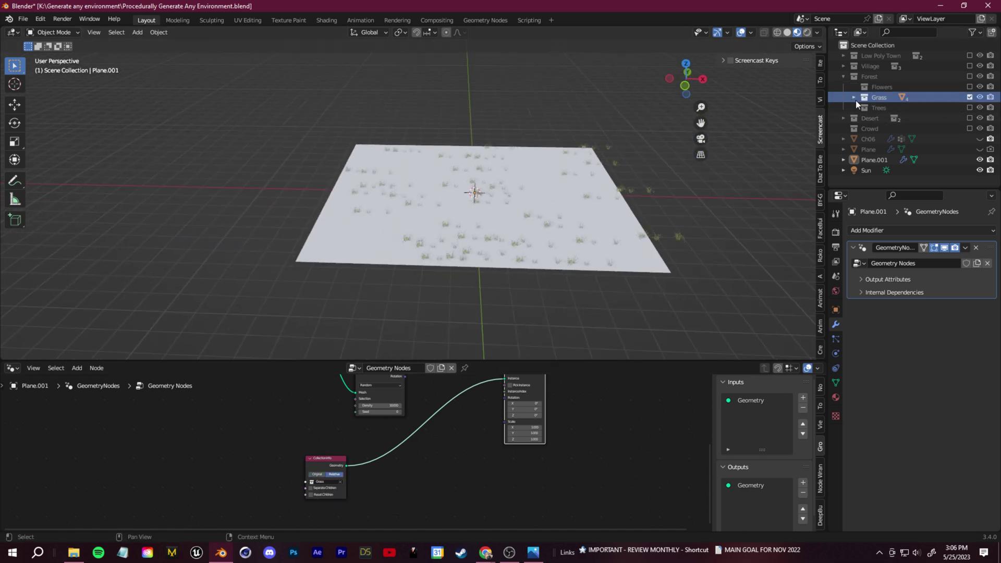
# Step: Expand the Grass collection and select grass object 1.001
pyautogui.click(854, 97)
pyautogui.click(886, 108)
pyautogui.scroll(5, 581, 243)
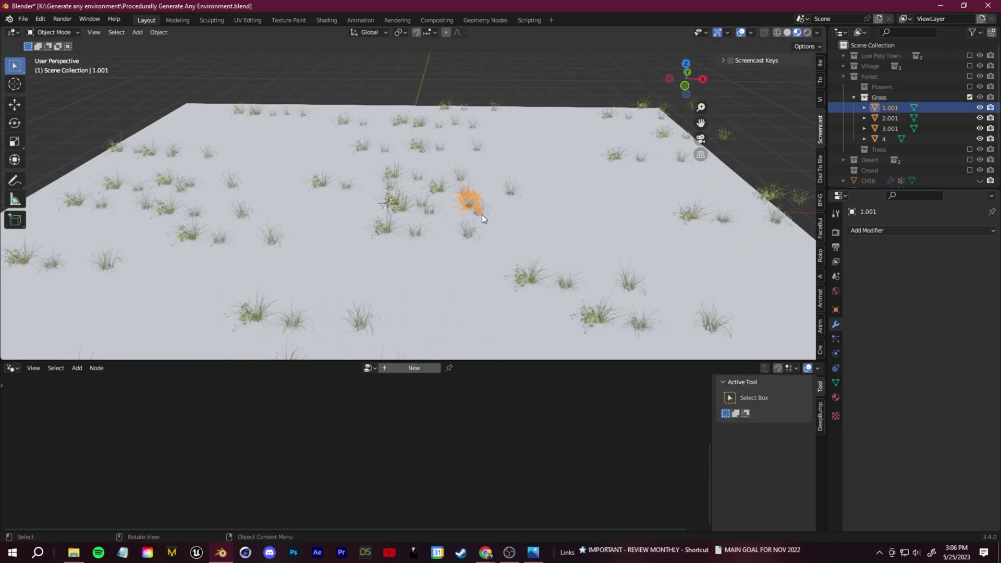
# Step: Try moving grass object 1.001 away from its position and undo each move
pyautogui.press('g')
pyautogui.click(455, 212)
pyautogui.hotkey('ctrl', 'z')
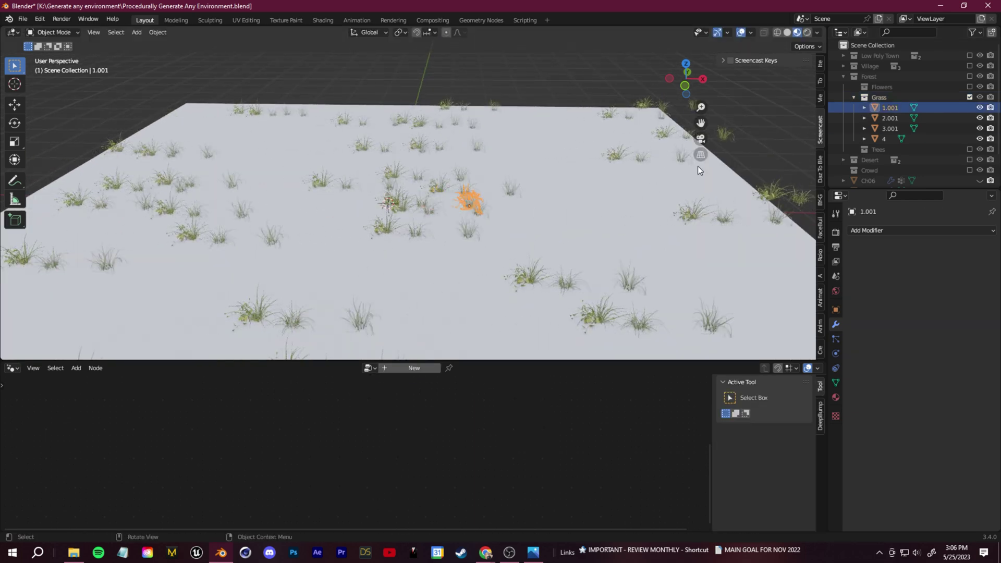
pyautogui.press('g')
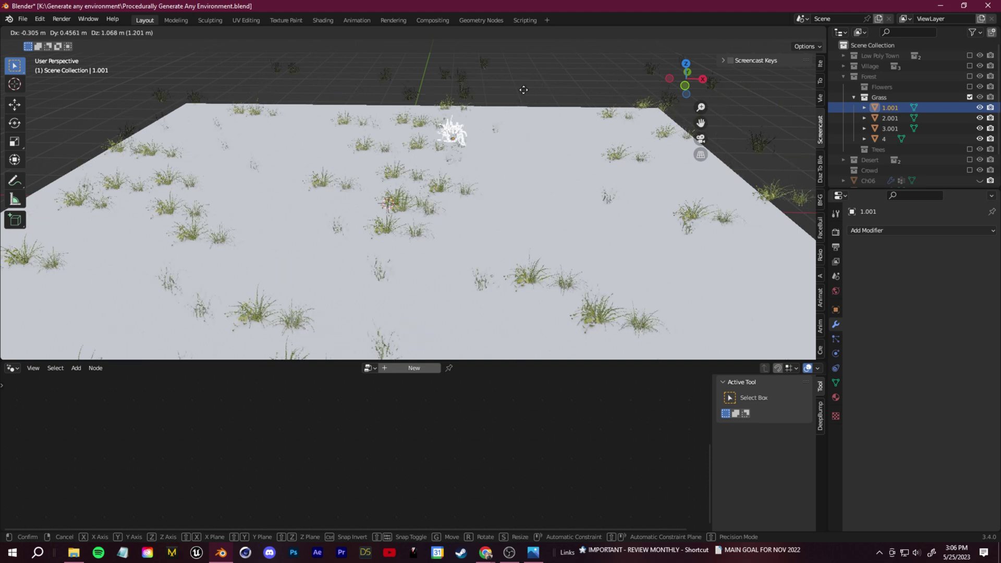
pyautogui.click(560, 102)
pyautogui.hotkey('ctrl', 'z')
# Step: Move grass object 1.001 about -1.38 m along X onto the plane's centre
pyautogui.moveTo(475, 225); pyautogui.dragTo(488, 211, button='middle')
pyautogui.press('g')
pyautogui.click(440, 169)
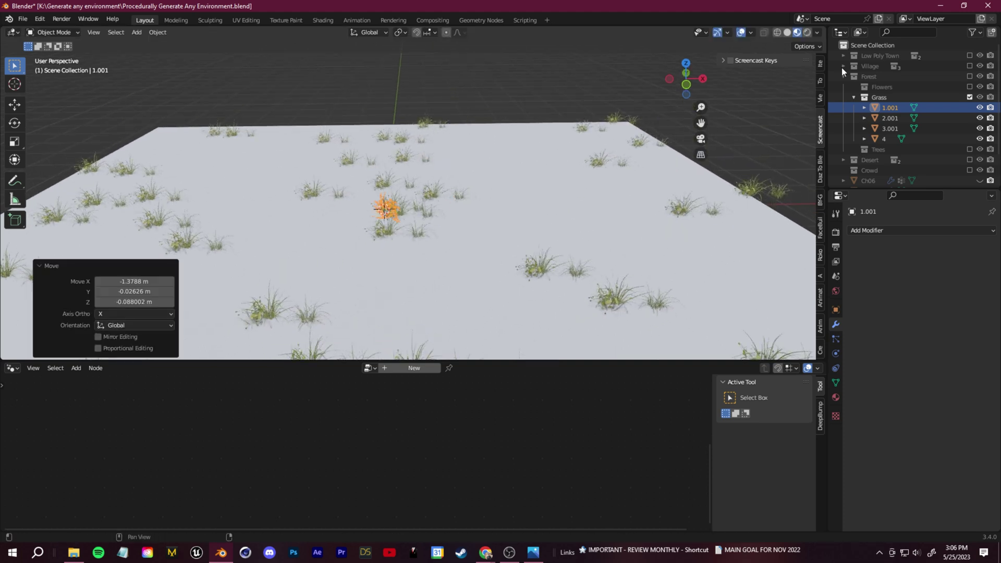
# Step: Move grass object 2.001 about -0.47 m along X onto the plane's centre
pyautogui.click(890, 119)
pyautogui.press('g')
pyautogui.click(563, 159)
pyautogui.scroll(-5, 554, 168)
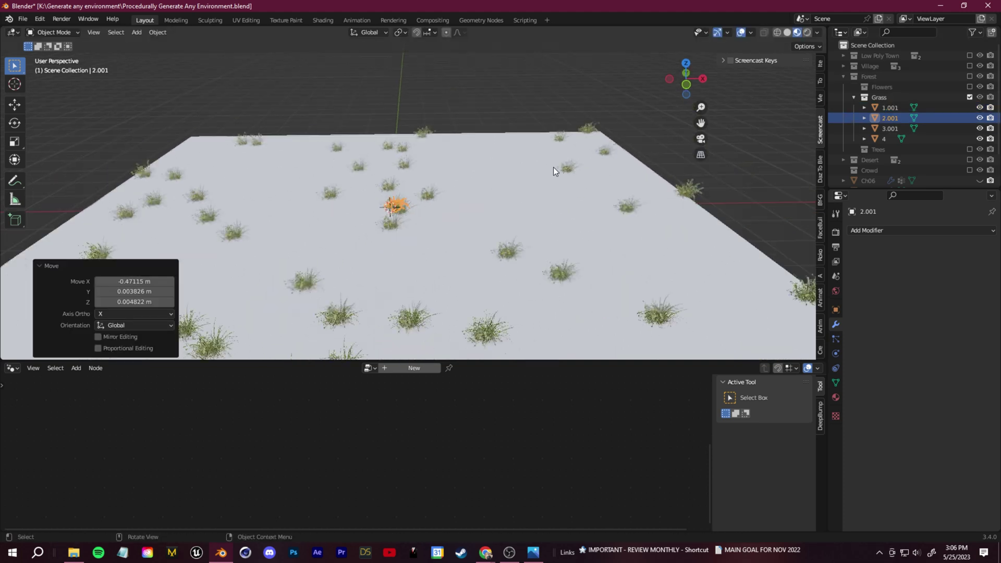
# Step: Try moving grass object 2.001 about 6.2 m along X towards the plane's edge
pyautogui.press('g')
pyautogui.click(593, 155)
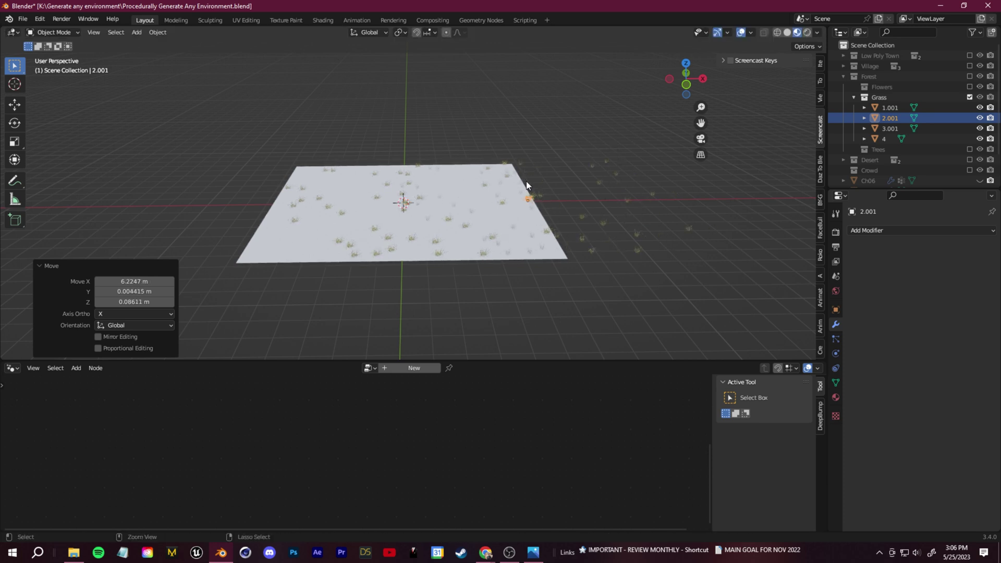
pyautogui.scroll(5, 526, 185)
# Step: Move grass object 3.001 about -0.17 m along X onto the plane's centre
pyautogui.click(890, 128)
pyautogui.press('g')
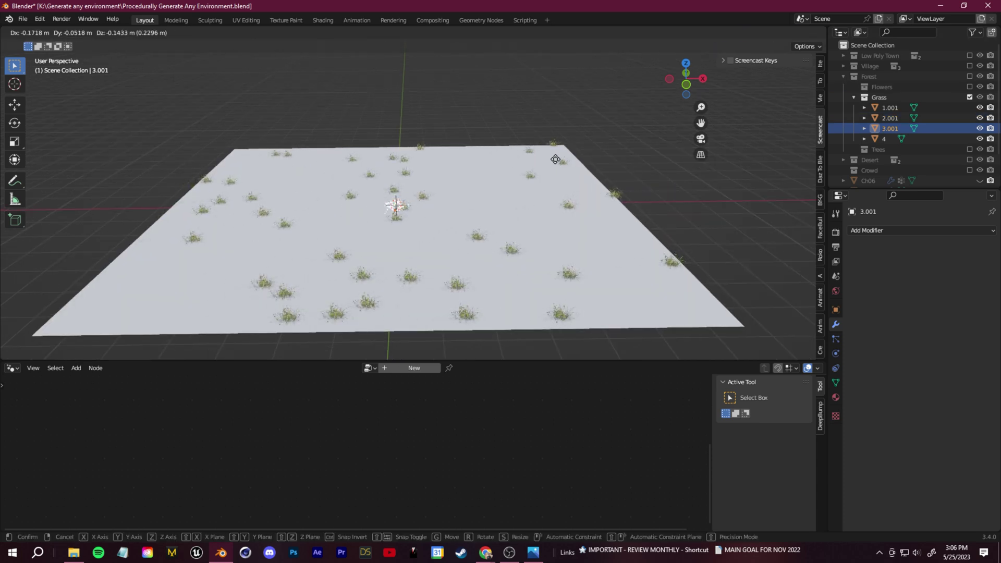
pyautogui.click(555, 159)
pyautogui.press('g')
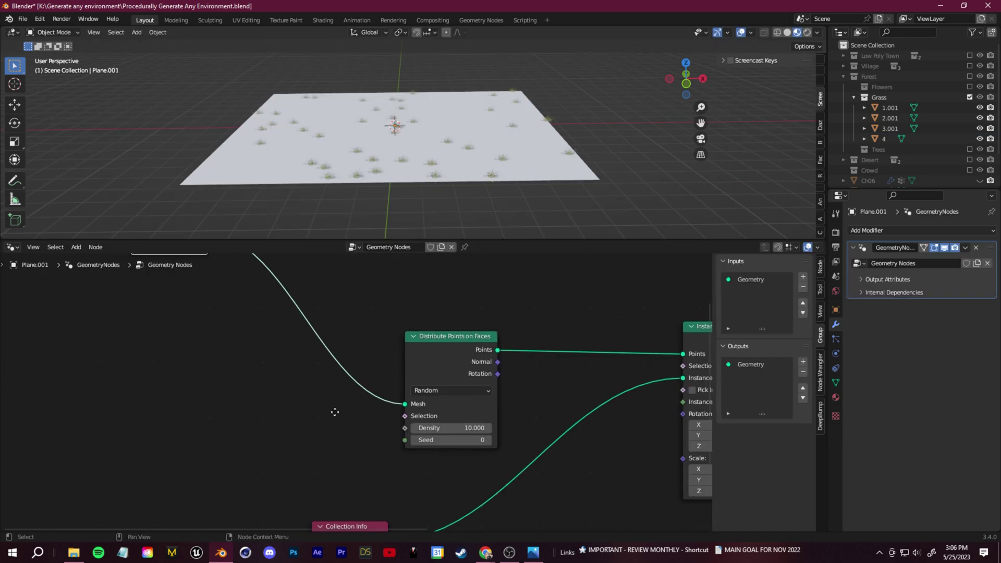
# Step: Shift the Distribute Points on Faces node slightly and raise its Density to 496.1
pyautogui.moveTo(335, 411); pyautogui.dragTo(332, 414, button='middle')
pyautogui.moveTo(432, 346); pyautogui.dragTo(415, 341)
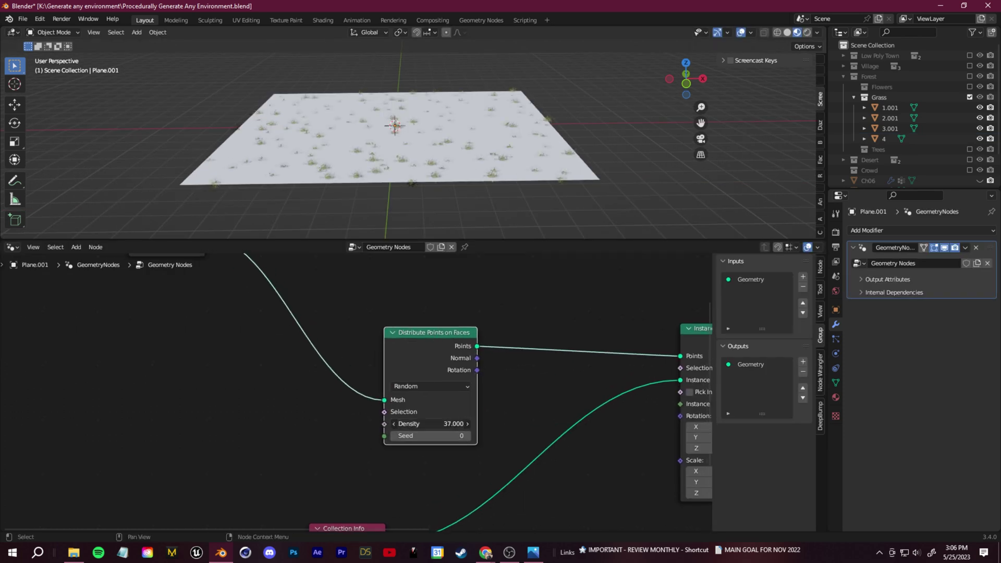
pyautogui.moveTo(430, 424); pyautogui.dragTo(499, 423)
pyautogui.moveTo(399, 190)
pyautogui.mouseDown(button='middle')
pyautogui.moveTo(336, 184)
pyautogui.moveTo(421, 173)
pyautogui.moveTo(392, 195)
pyautogui.mouseUp(button='middle')
pyautogui.scroll(2, 393, 195)
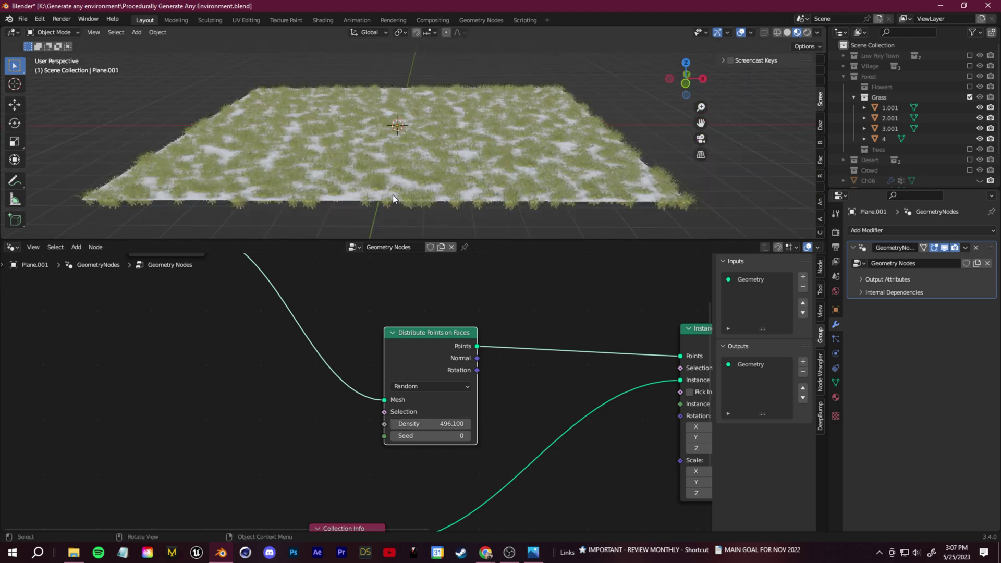
pyautogui.scroll(8, 391, 162)
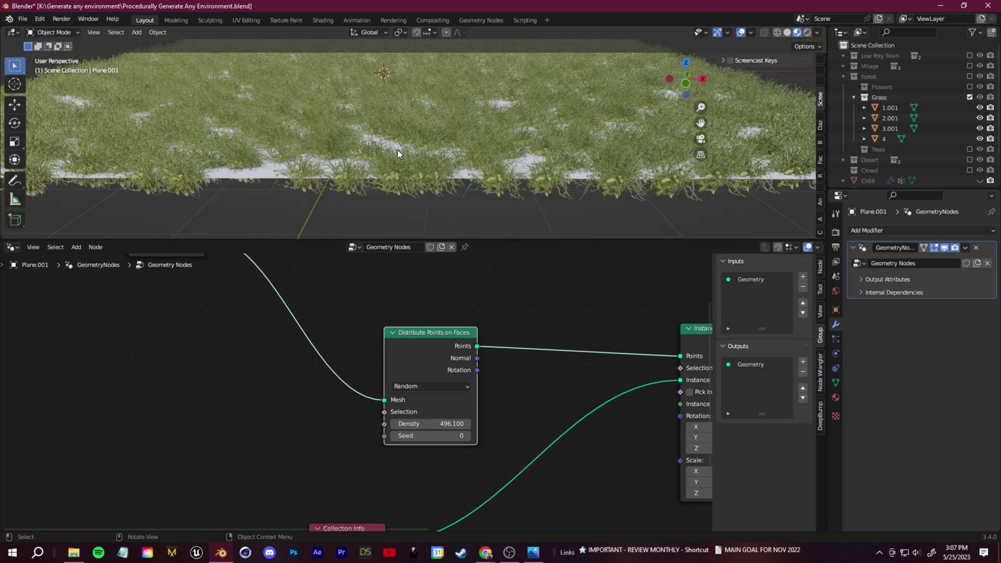
pyautogui.moveTo(397, 149); pyautogui.dragTo(417, 133, button='middle')
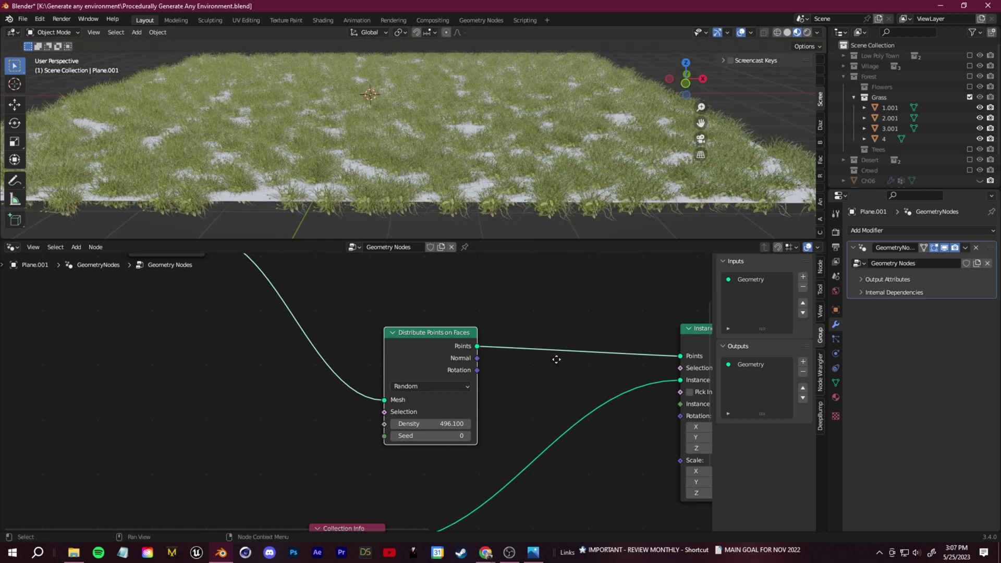
# Step: Drive the Scale of Instance on Points with a new Value node set to 2
pyautogui.moveTo(556, 359); pyautogui.dragTo(244, 273, button='middle')
pyautogui.scroll(-4, 323, 352)
pyautogui.scroll(3, 331, 361)
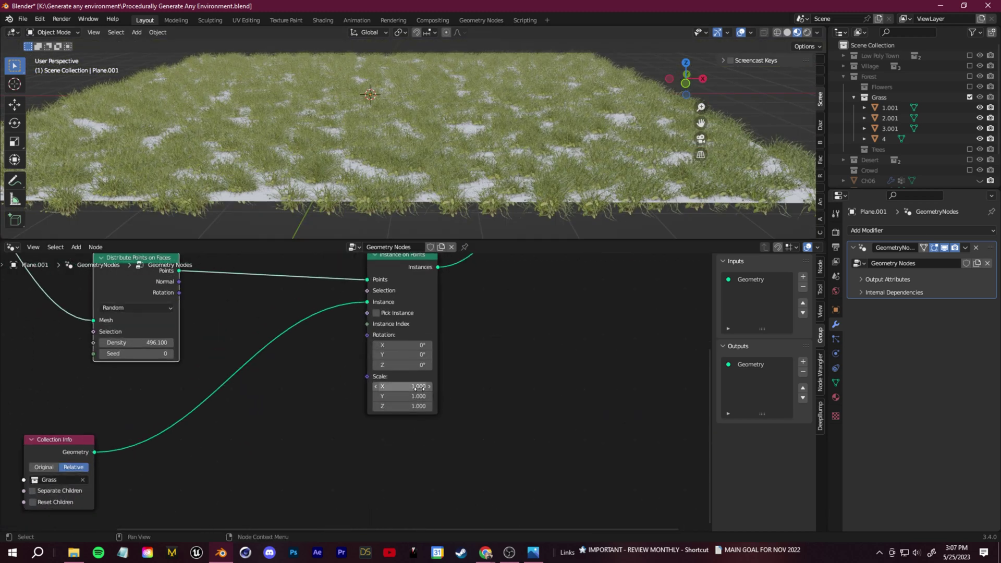
pyautogui.moveTo(313, 384); pyautogui.dragTo(416, 389, button='middle')
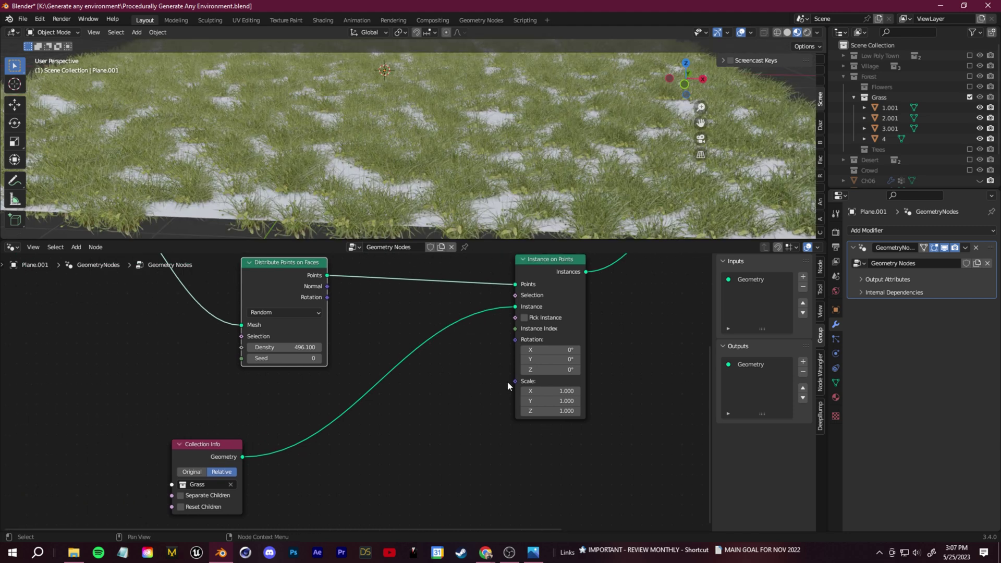
pyautogui.moveTo(514, 381); pyautogui.dragTo(446, 420)
pyautogui.write('value')
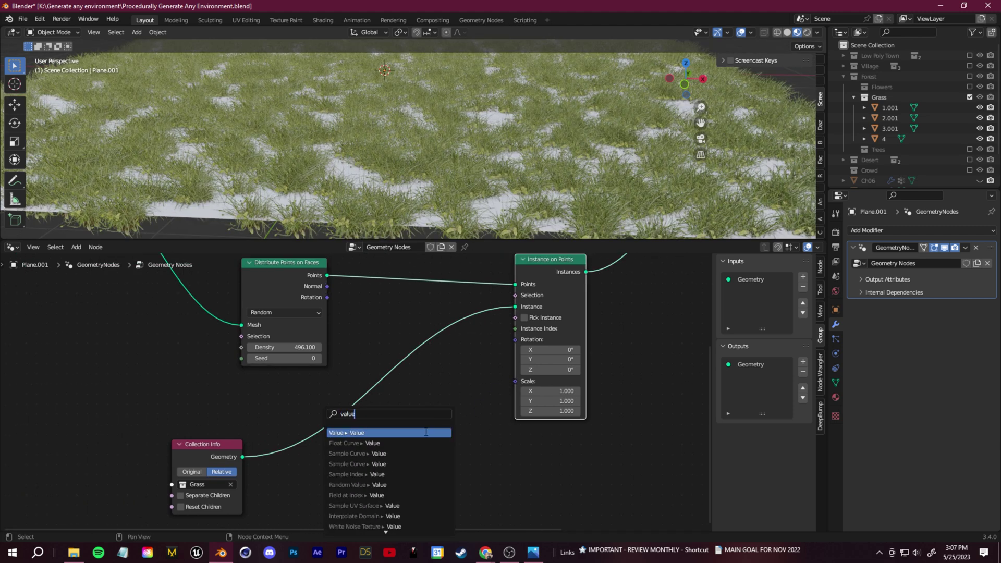
pyautogui.click(426, 432)
pyautogui.doubleClick(453, 447)
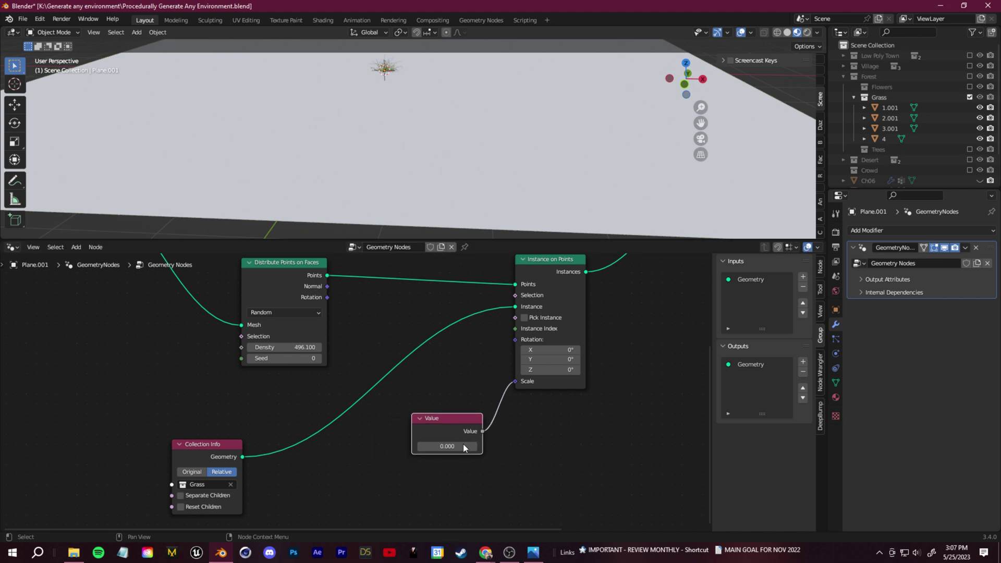
pyautogui.write('2')
pyautogui.press('Return')
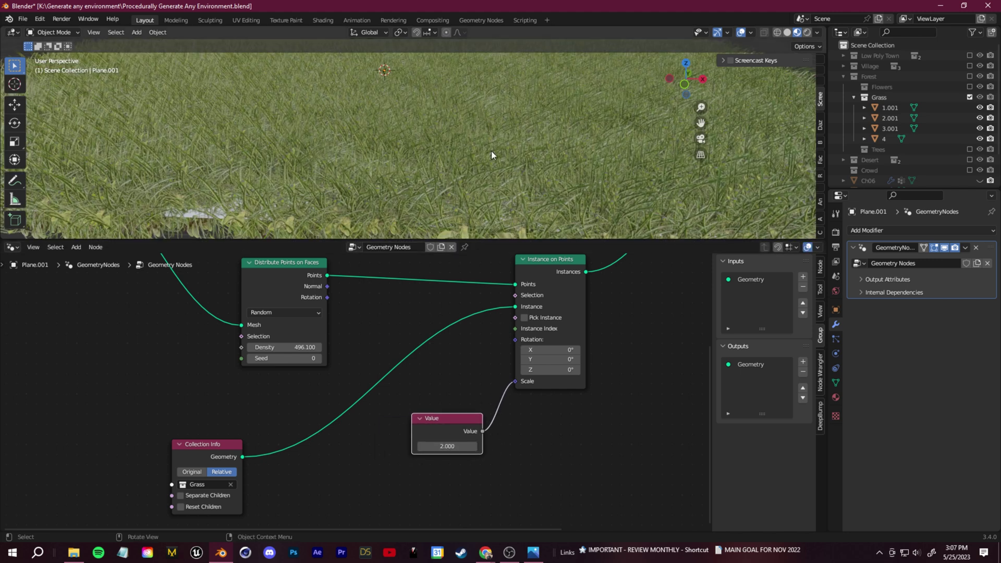
# Step: Delete the Value node connected to the Scale input of Instance on Points
pyautogui.moveTo(491, 151); pyautogui.dragTo(520, 234, button='middle')
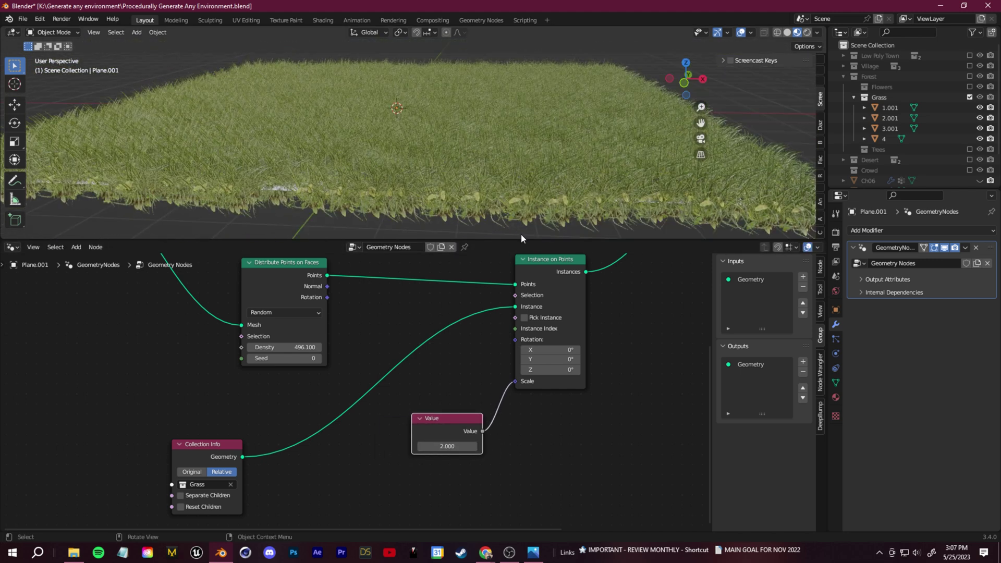
pyautogui.press('x')
pyautogui.scroll(5, 446, 203)
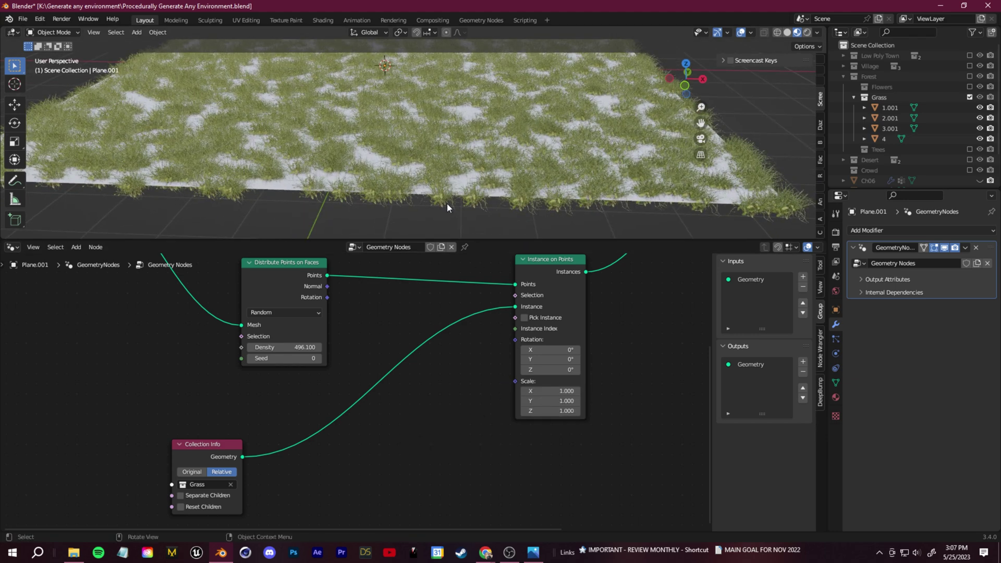
# Step: Add a Random Value node and connect its Value output to the Scale input of Instance on Points
pyautogui.moveTo(446, 203); pyautogui.dragTo(495, 149, button='middle')
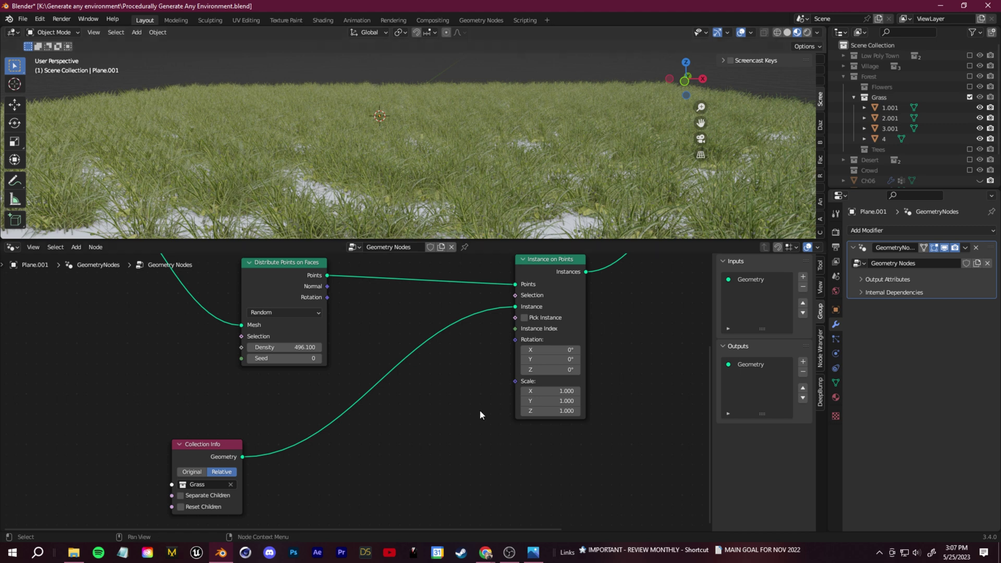
pyautogui.hotkey('shift', 'a')
pyautogui.click(417, 293)
pyautogui.write('random')
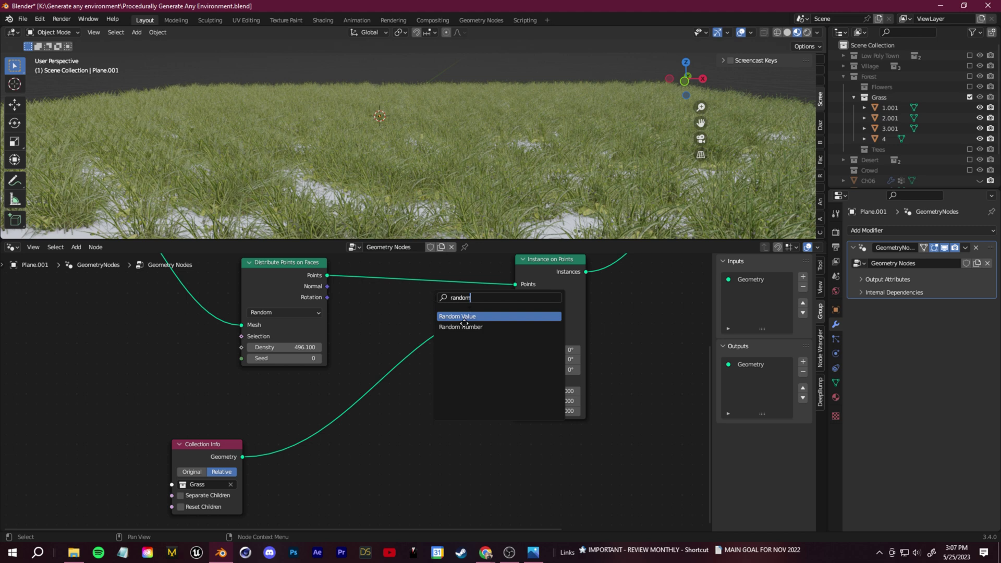
pyautogui.click(464, 319)
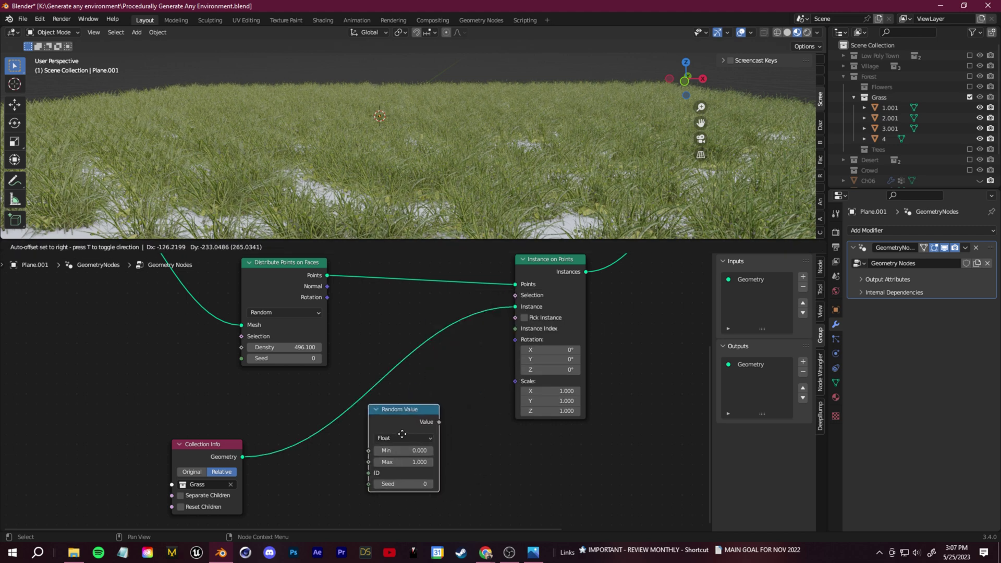
pyautogui.click(404, 430)
pyautogui.moveTo(444, 415); pyautogui.dragTo(514, 381)
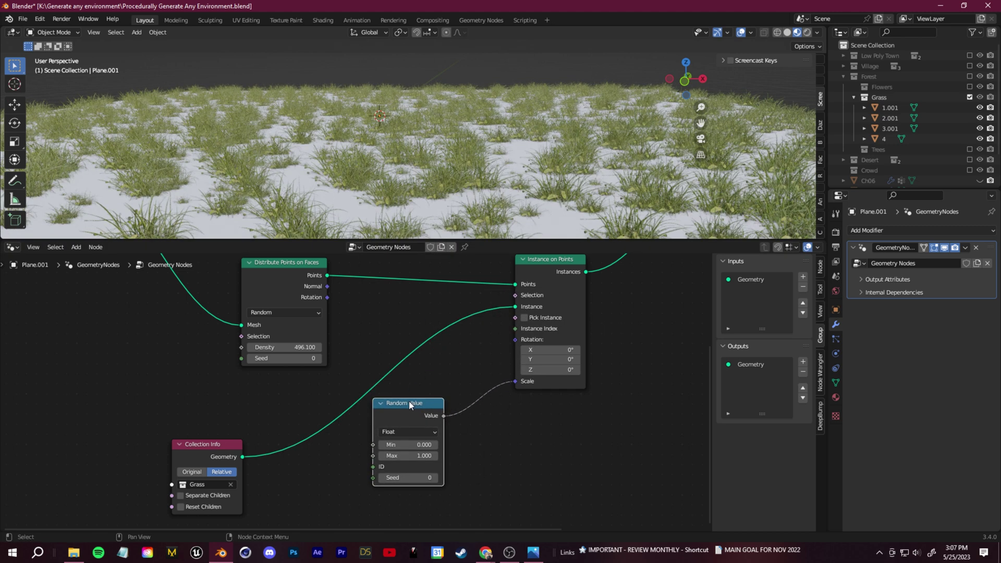
# Step: Feed the Max input of the Random Value node from a new Combine XYZ node placed beside it
pyautogui.moveTo(409, 401); pyautogui.dragTo(497, 356, button='middle')
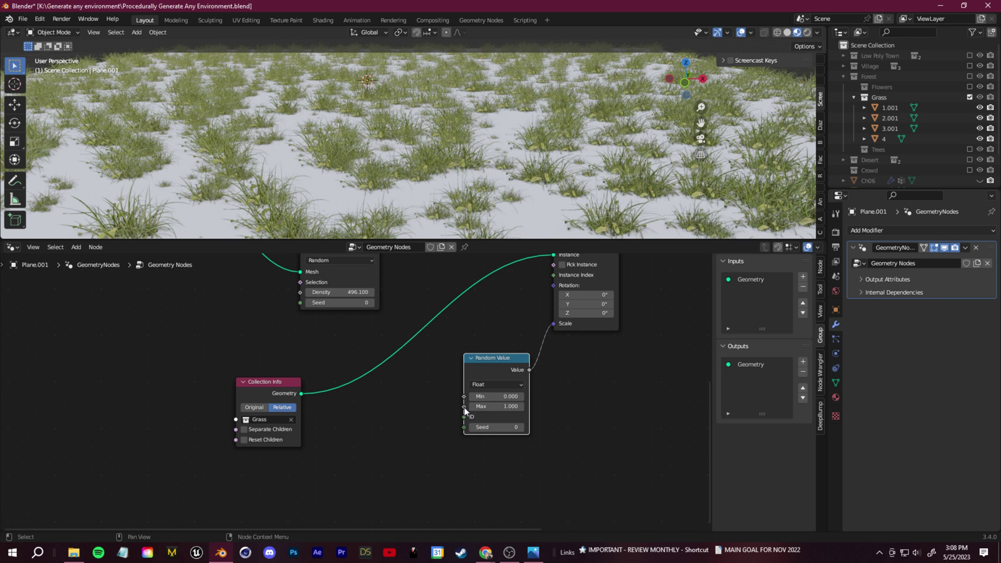
pyautogui.moveTo(464, 407); pyautogui.dragTo(389, 463)
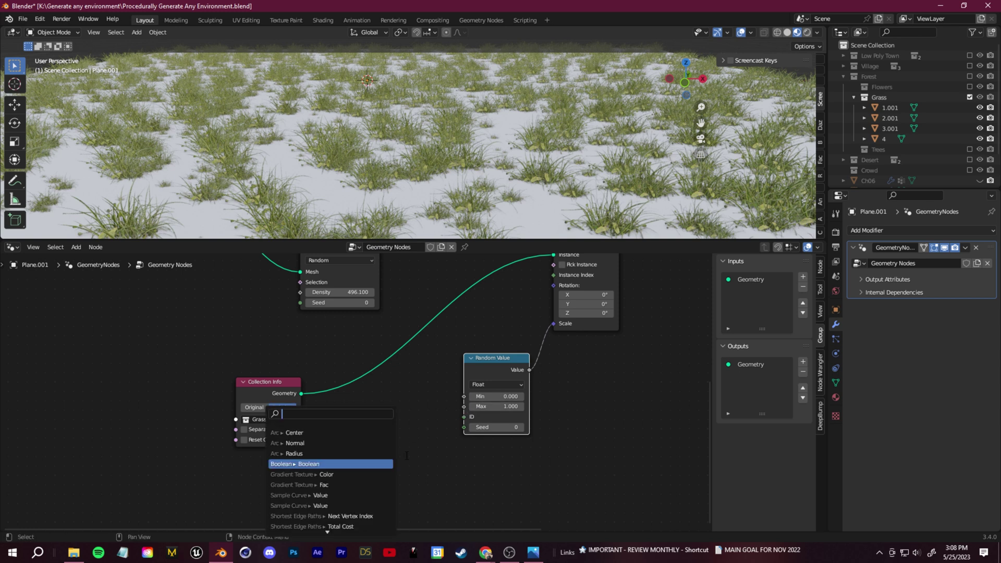
pyautogui.write('combine')
pyautogui.click(379, 433)
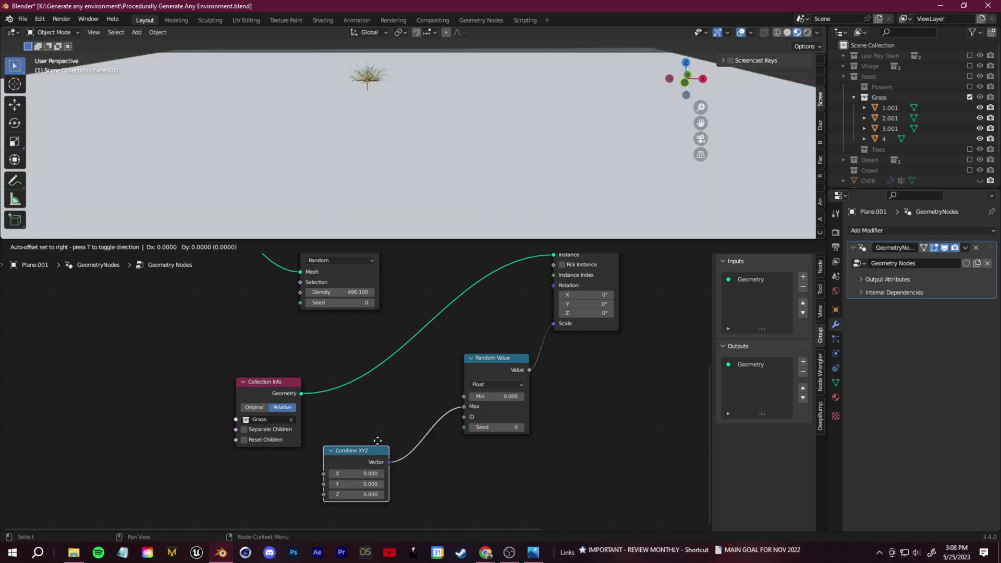
pyautogui.click(425, 422)
# Step: Try values of 0.2 and 1 for X, Y and Z of the Combine XYZ node
pyautogui.click(428, 454)
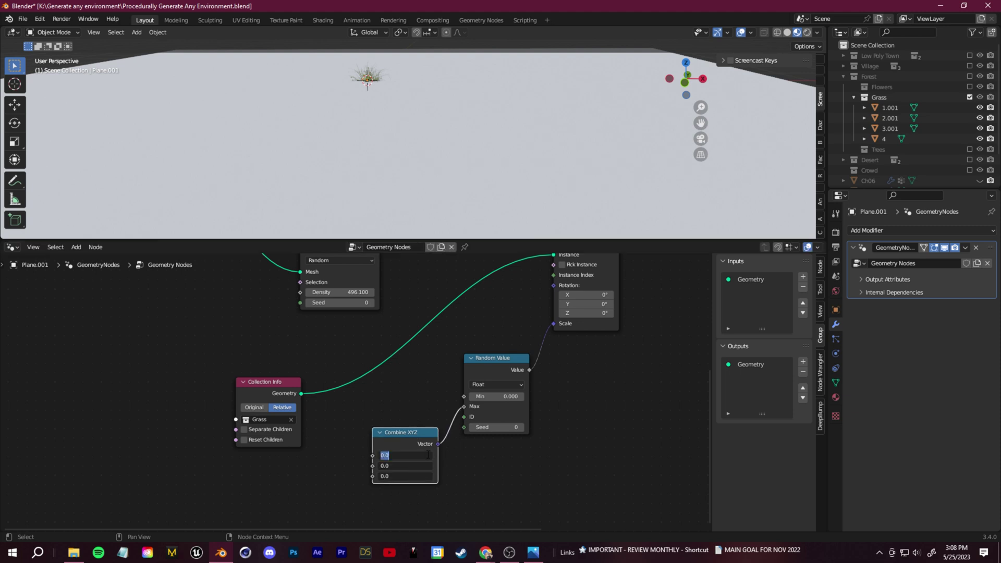
pyautogui.write('0.2')
pyautogui.press('Return')
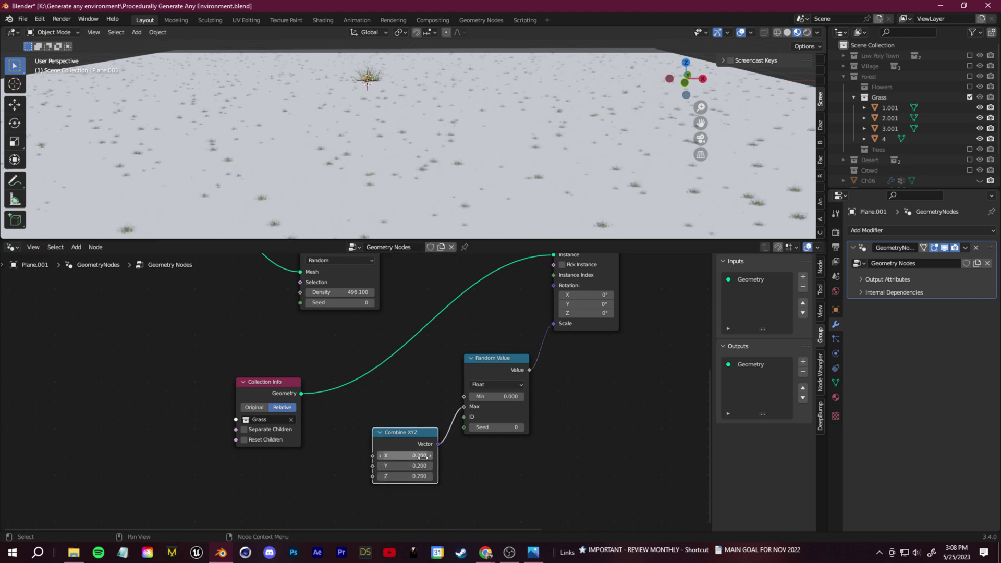
pyautogui.moveTo(423, 455); pyautogui.dragTo(489, 477)
pyautogui.write('1')
pyautogui.press('Return')
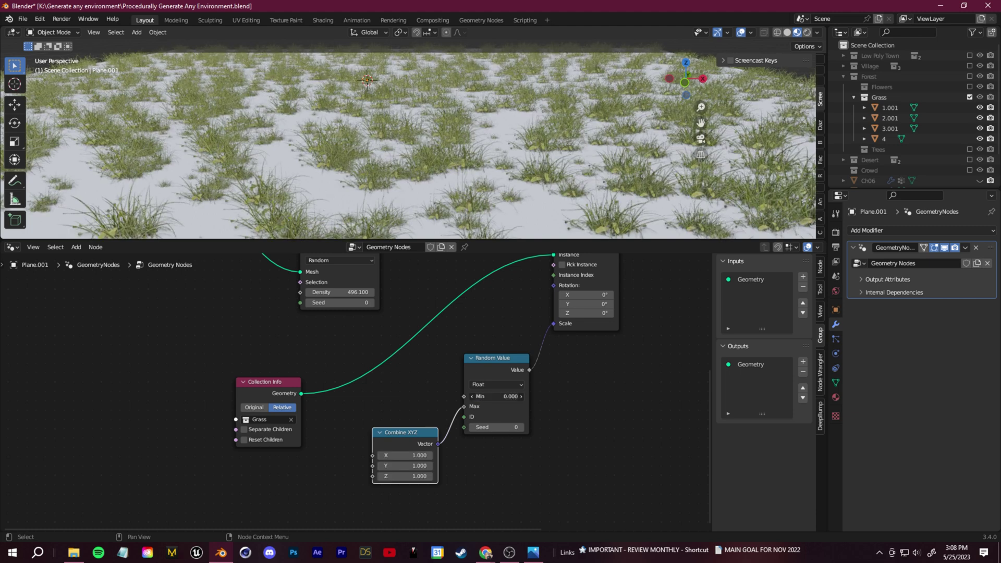
# Step: Set the Random Value node's Min to 0.2 and the X, Y and Z of Combine XYZ to 2
pyautogui.click(509, 396)
pyautogui.press('Return')
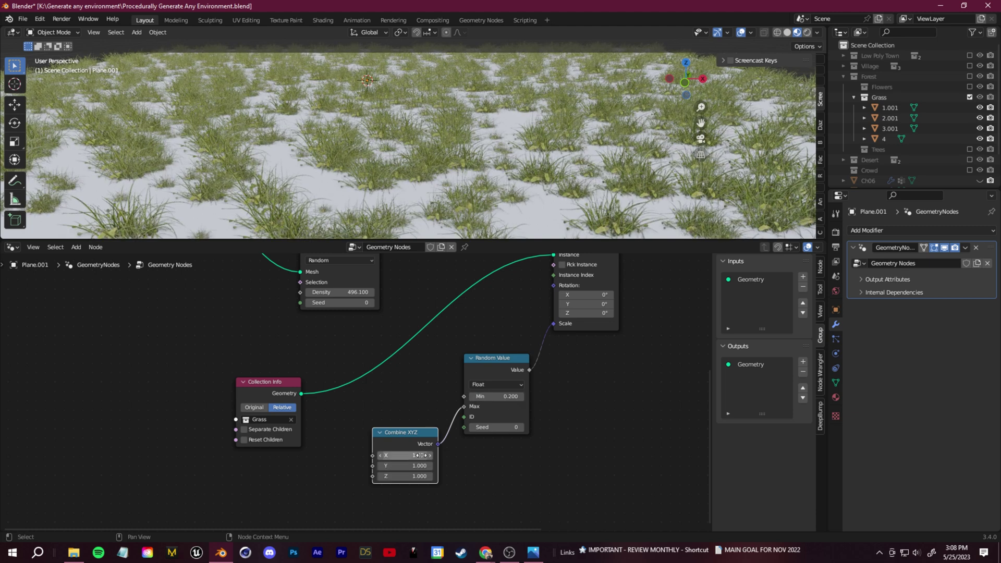
pyautogui.moveTo(420, 455); pyautogui.dragTo(420, 476)
pyautogui.write('3')
pyautogui.press('Return')
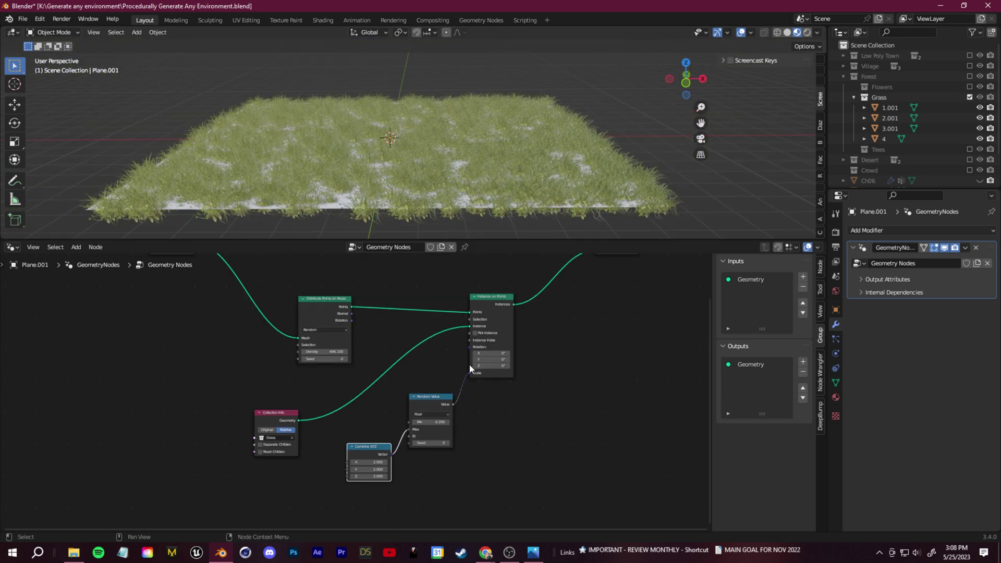
# Step: Enclose the grass distribution, instancing, collection and random scale nodes in a common frame
pyautogui.scroll(-5, 311, 302)
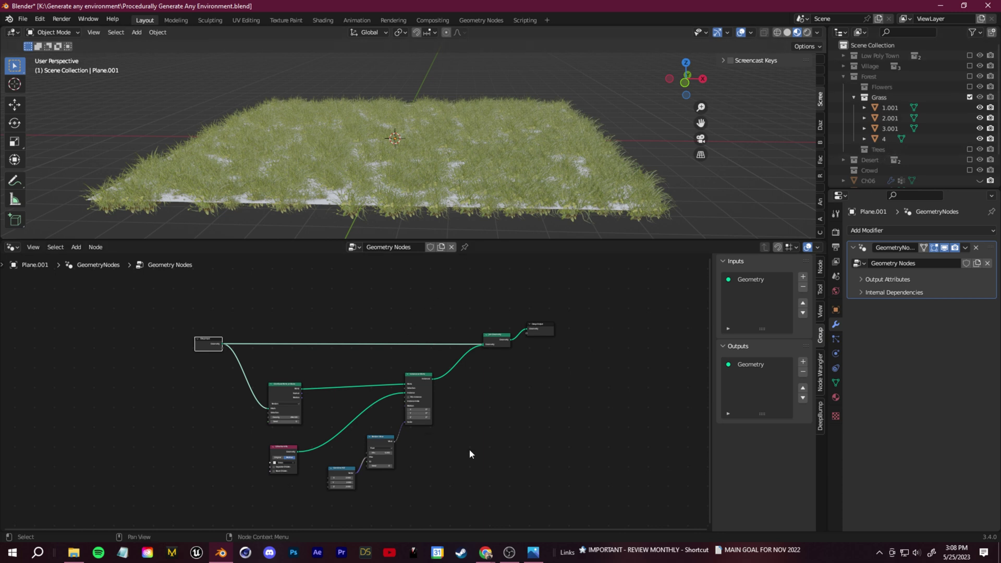
pyautogui.moveTo(443, 523); pyautogui.dragTo(530, 495, button='middle')
pyautogui.moveTo(577, 502); pyautogui.dragTo(320, 342)
pyautogui.hotkey('ctrl', 'j')
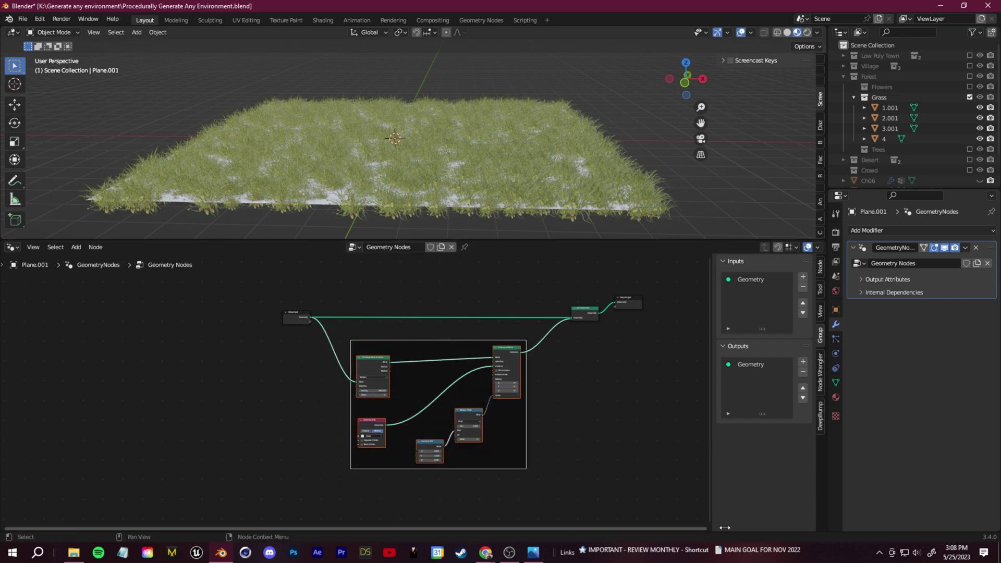
# Step: Label the new frame Grass and set its label size to 64
pyautogui.click(820, 267)
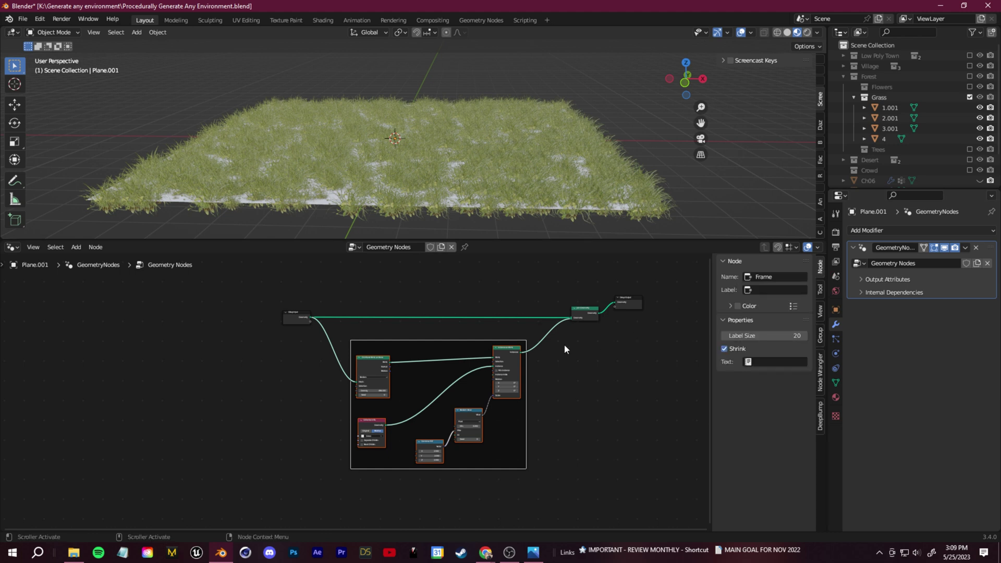
pyautogui.press('n')
pyautogui.press('n')
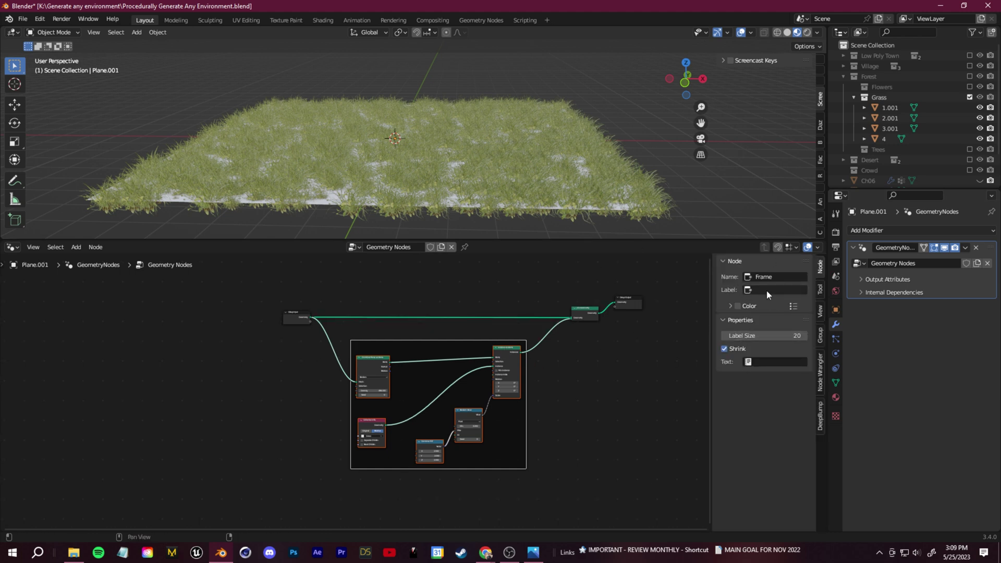
pyautogui.write('Grass')
pyautogui.click(764, 335)
pyautogui.write('64')
pyautogui.press('Return')
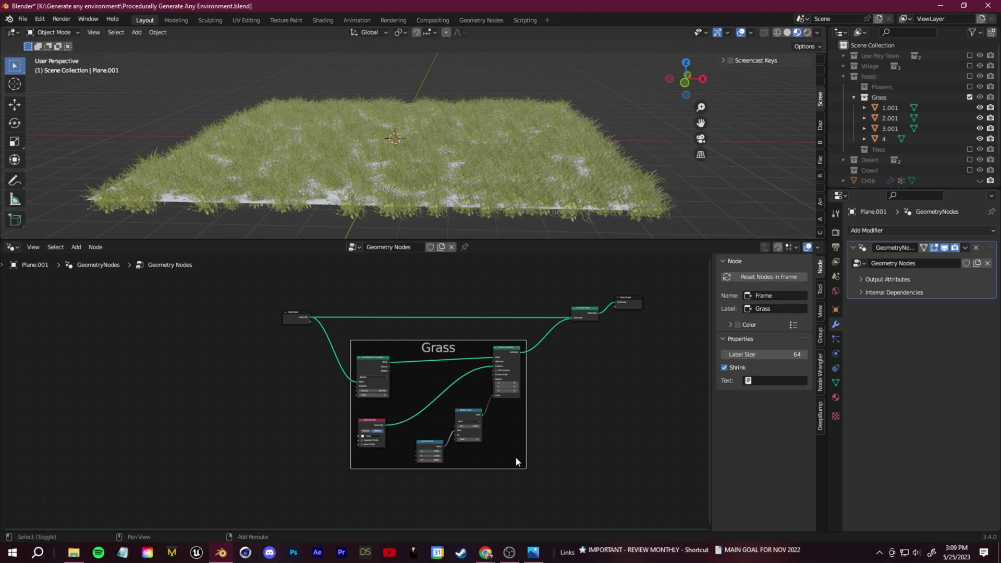
# Step: Duplicate the Grass frame with all its nodes, place the copy below the original and label it Flowers
pyautogui.keyDown('shift'); pyautogui.moveTo(516, 459); pyautogui.dragTo(357, 340); pyautogui.keyUp('shift')
pyautogui.moveTo(559, 453); pyautogui.dragTo(587, 387, button='middle')
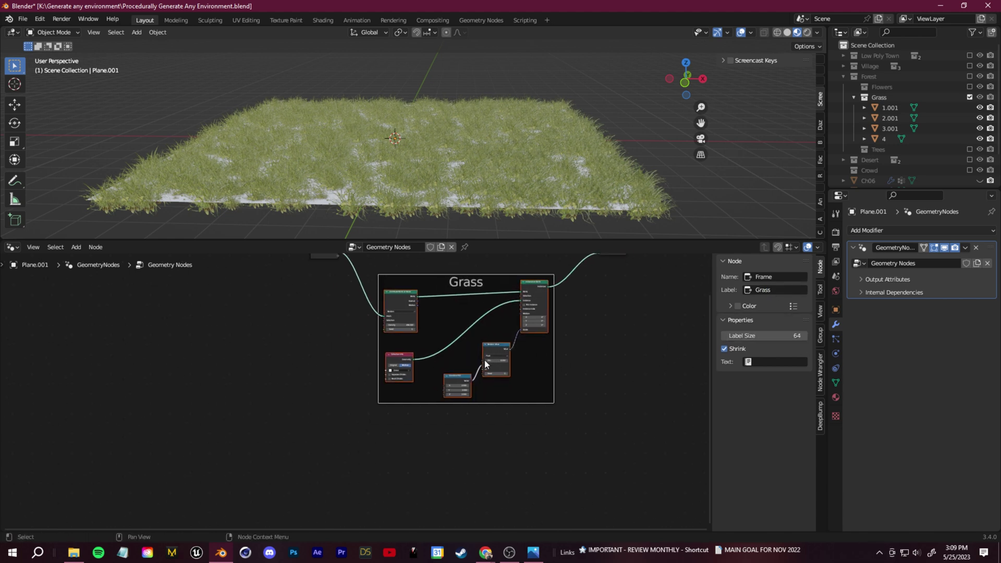
pyautogui.hotkey('shift', 'd')
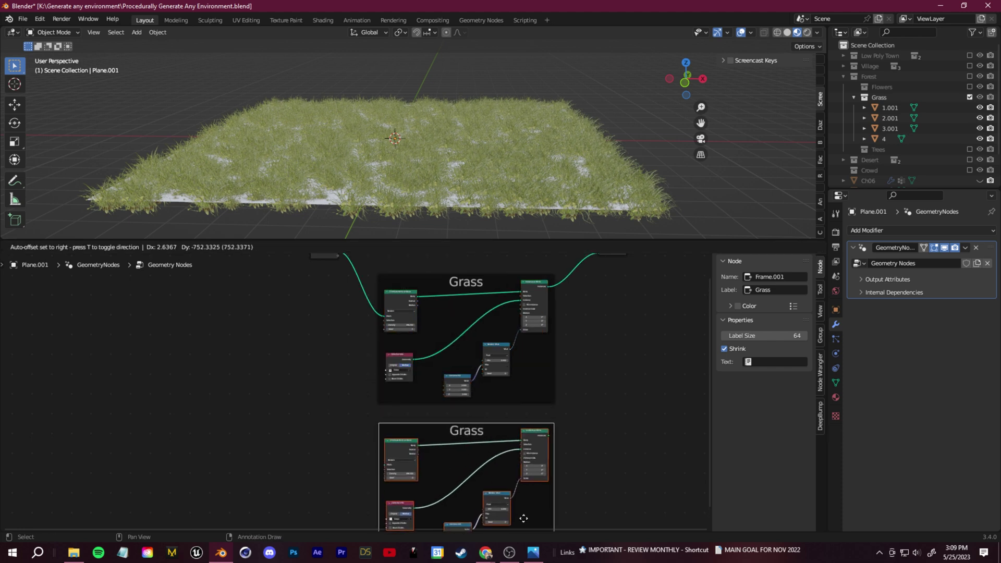
pyautogui.click(521, 469)
pyautogui.click(777, 308)
pyautogui.write('Flowers')
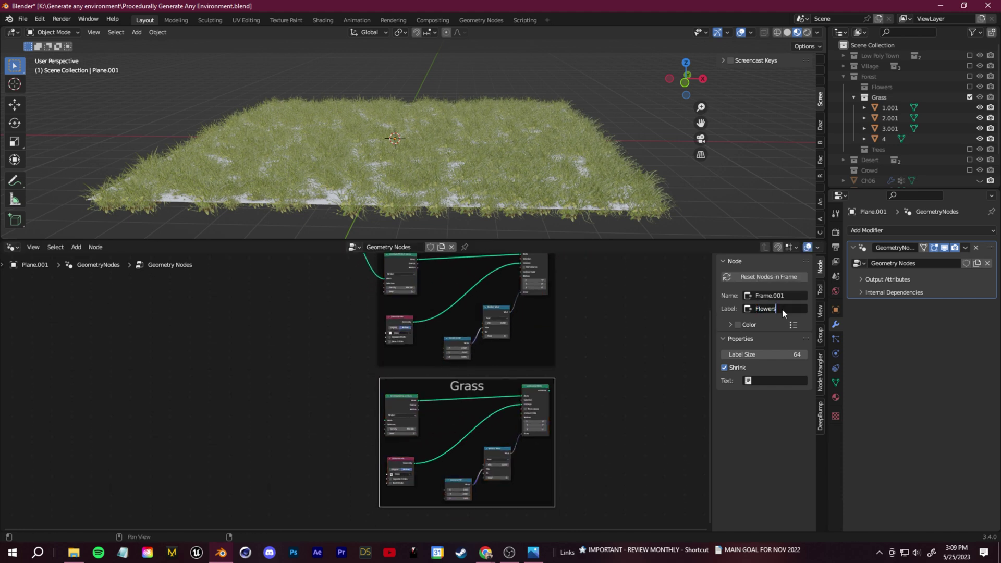
pyautogui.press('Return')
# Step: Set the Collection Info node in the Flowers frame to the Flowers collection
pyautogui.click(634, 386)
pyautogui.scroll(-4, 634, 385)
pyautogui.moveTo(634, 385); pyautogui.dragTo(618, 350, button='middle')
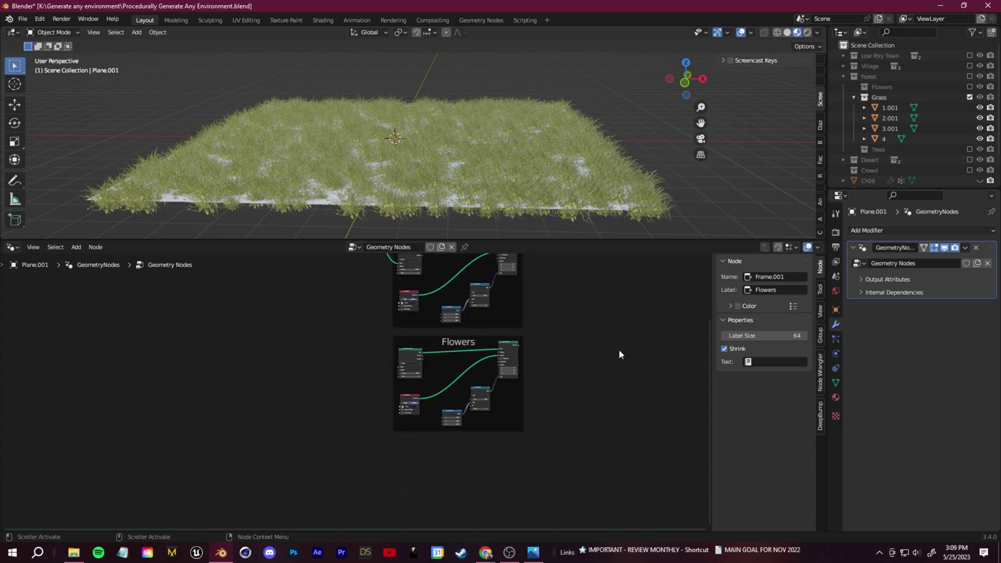
pyautogui.scroll(6, 608, 409)
pyautogui.scroll(4, 609, 411)
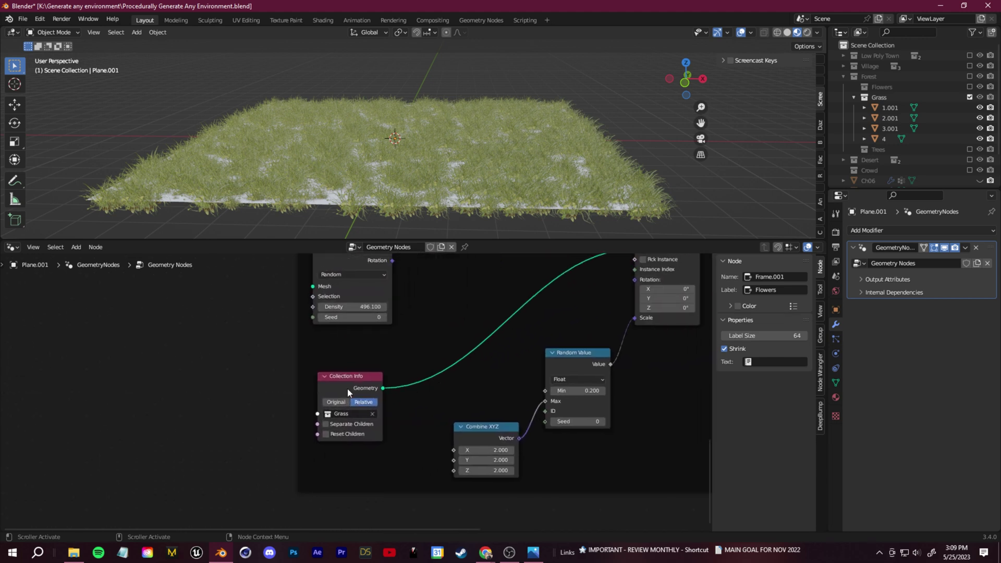
pyautogui.click(344, 413)
pyautogui.write('f')
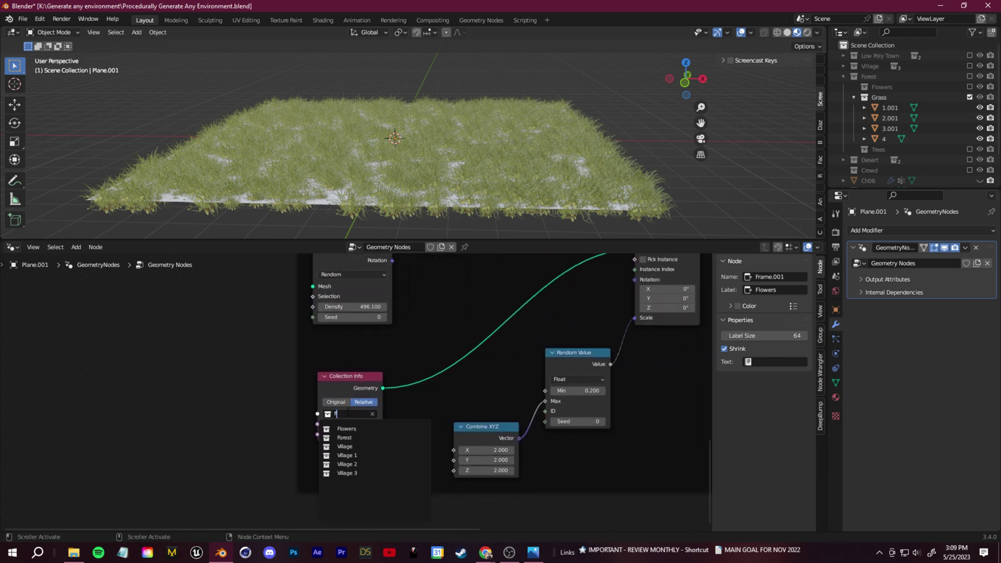
pyautogui.write('lower')
pyautogui.click(346, 428)
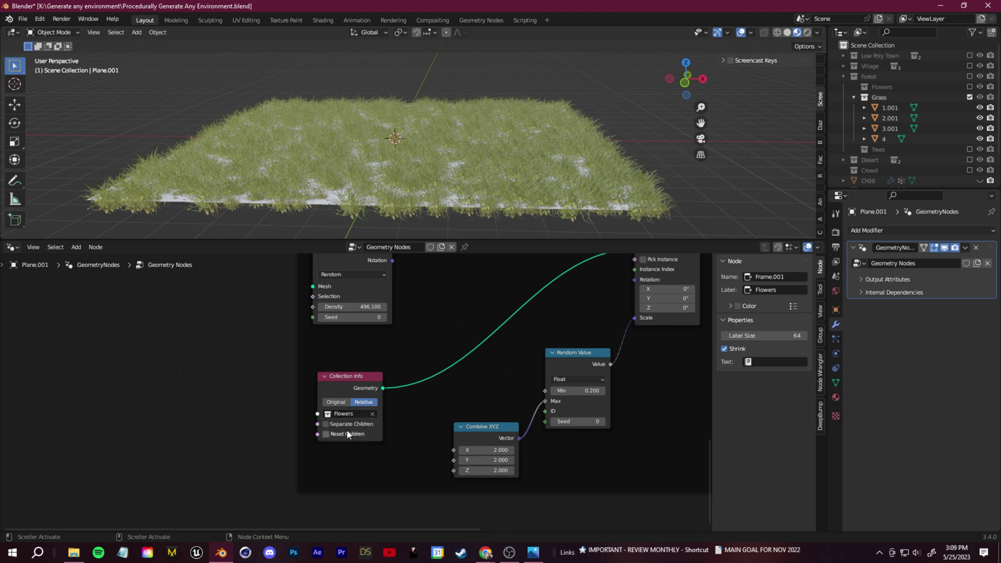
# Step: Connect the Instances output of the Flowers frame's Instance on Points to the Join Geometry node
pyautogui.moveTo(473, 69); pyautogui.dragTo(470, 145, button='middle')
pyautogui.scroll(-2, 402, 377)
pyautogui.scroll(-3, 403, 377)
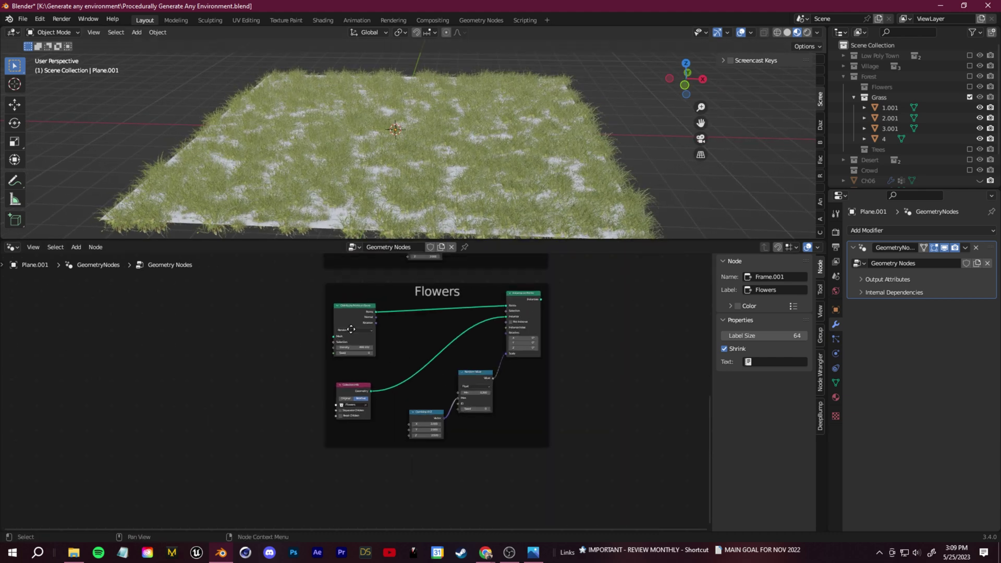
pyautogui.moveTo(350, 330); pyautogui.dragTo(380, 384, button='middle')
pyautogui.scroll(-7, 395, 407)
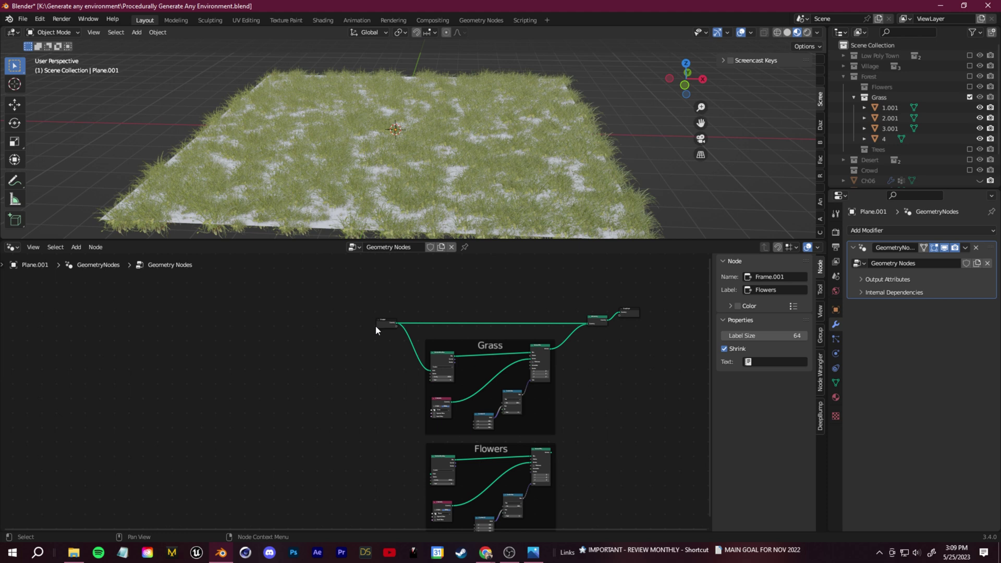
pyautogui.moveTo(561, 419); pyautogui.dragTo(454, 390, button='middle')
pyautogui.keyDown('ctrl'); pyautogui.hscroll(5, 379, 416); pyautogui.keyUp('ctrl')
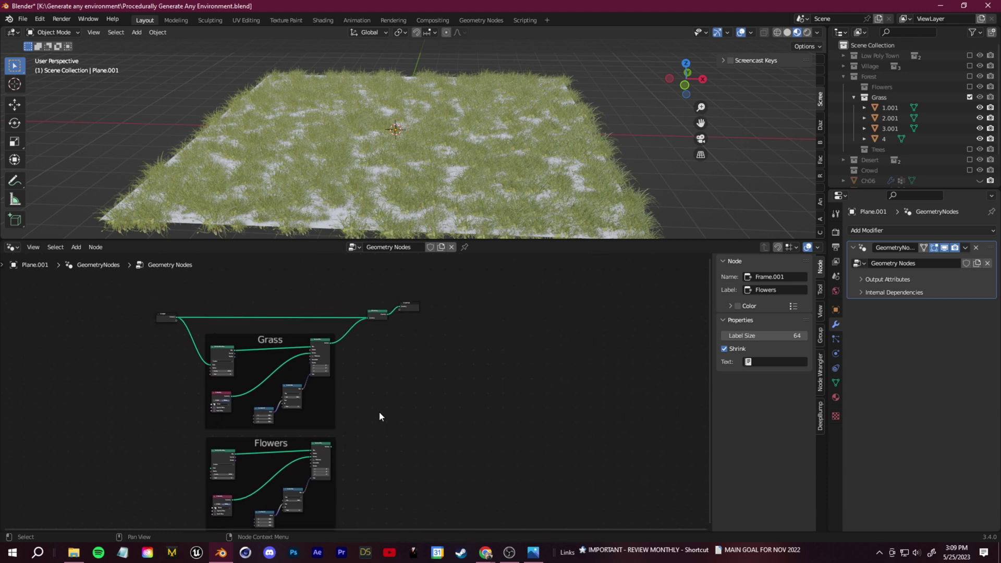
pyautogui.scroll(2, 323, 466)
pyautogui.moveTo(322, 466); pyautogui.dragTo(371, 300)
# Step: Move the Group Input node farther from the frames and add a reroute on its link to the Grass frame
pyautogui.keyDown('ctrl'); pyautogui.hscroll(-5, 380, 371); pyautogui.keyUp('ctrl')
pyautogui.moveTo(312, 263); pyautogui.dragTo(221, 264)
pyautogui.keyDown('ctrl'); pyautogui.hscroll(-8, 405, 352); pyautogui.keyUp('ctrl')
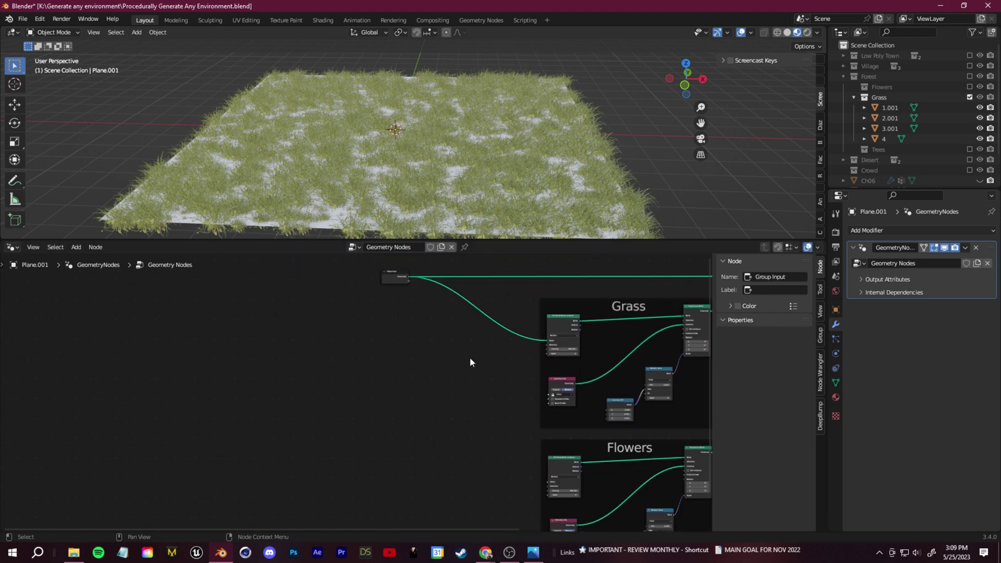
pyautogui.keyDown('ctrl'); pyautogui.hscroll(-1, 472, 360); pyautogui.keyUp('ctrl')
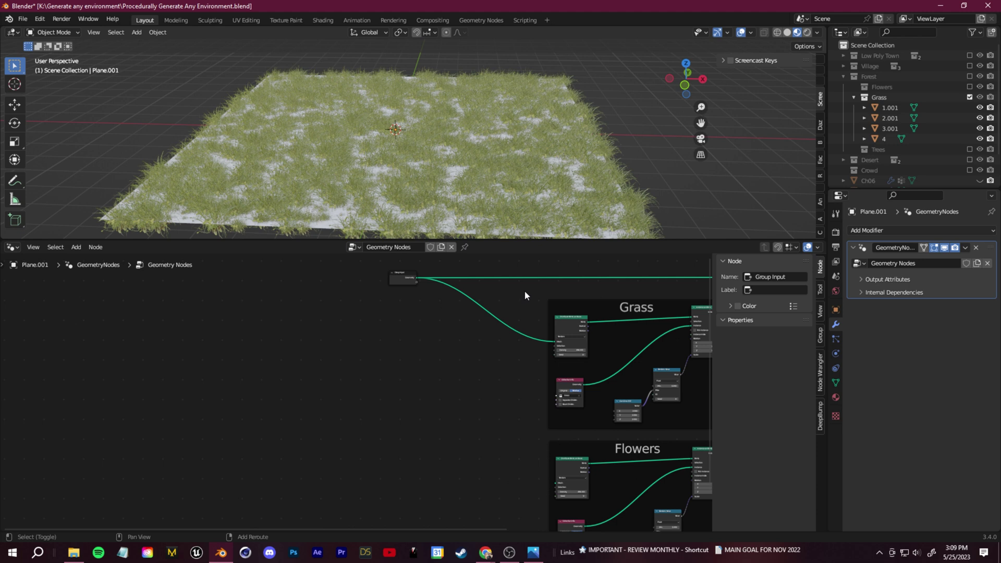
pyautogui.keyDown('shift'); pyautogui.moveTo(525, 290); pyautogui.dragTo(469, 336, button='right'); pyautogui.keyUp('shift')
pyautogui.scroll(3, 530, 319)
pyautogui.scroll(-2, 434, 366)
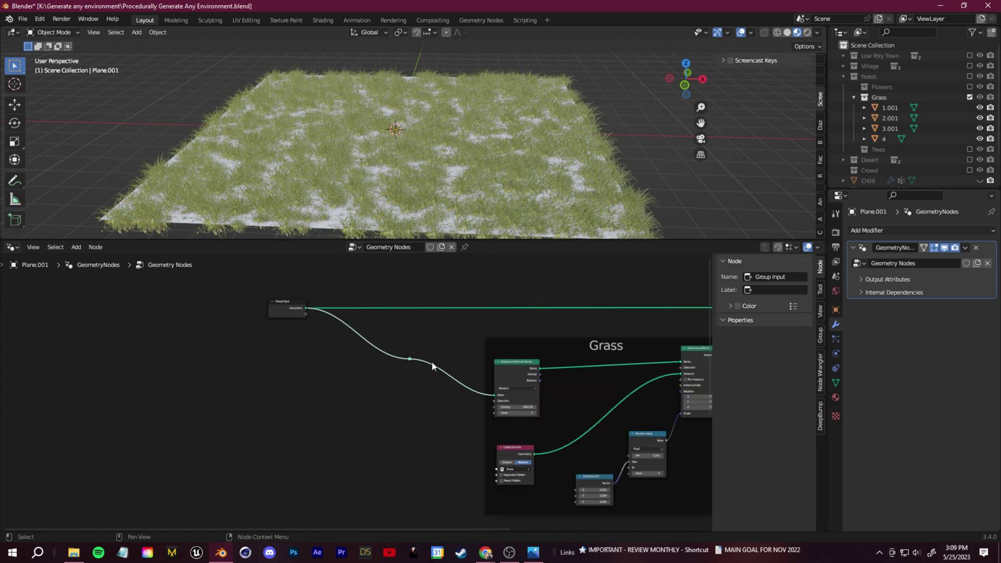
# Step: Connect the reroute to the Mesh input of Distribute Points on Faces in the Flowers frame
pyautogui.moveTo(435, 428); pyautogui.dragTo(416, 316, button='middle')
pyautogui.moveTo(477, 476); pyautogui.dragTo(394, 298)
pyautogui.scroll(-4, 412, 177)
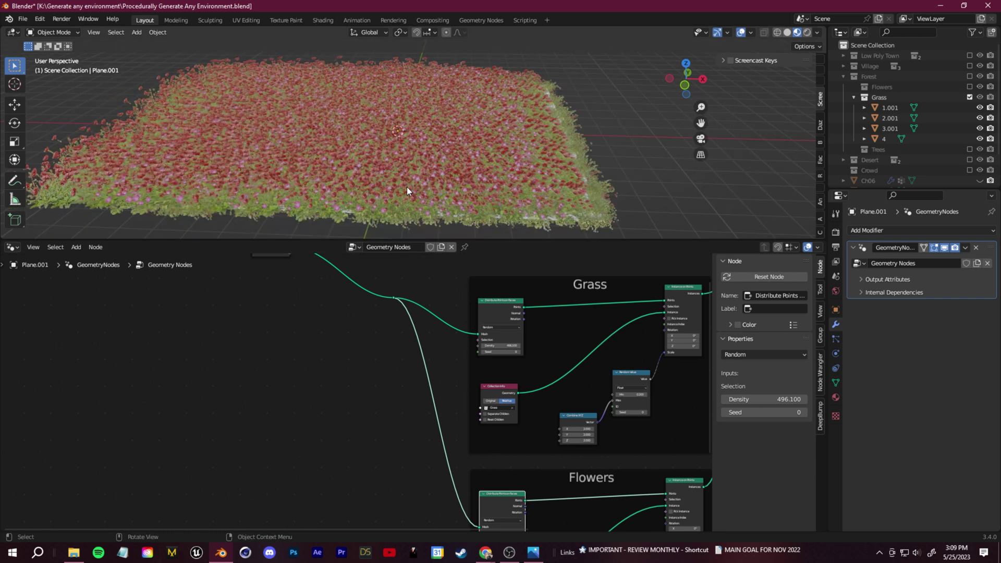
# Step: Lower the Density of Distribute Points on Faces in the Flowers frame to 100 and further to 50
pyautogui.moveTo(516, 450); pyautogui.dragTo(454, 291, button='middle')
pyautogui.scroll(8, 449, 380)
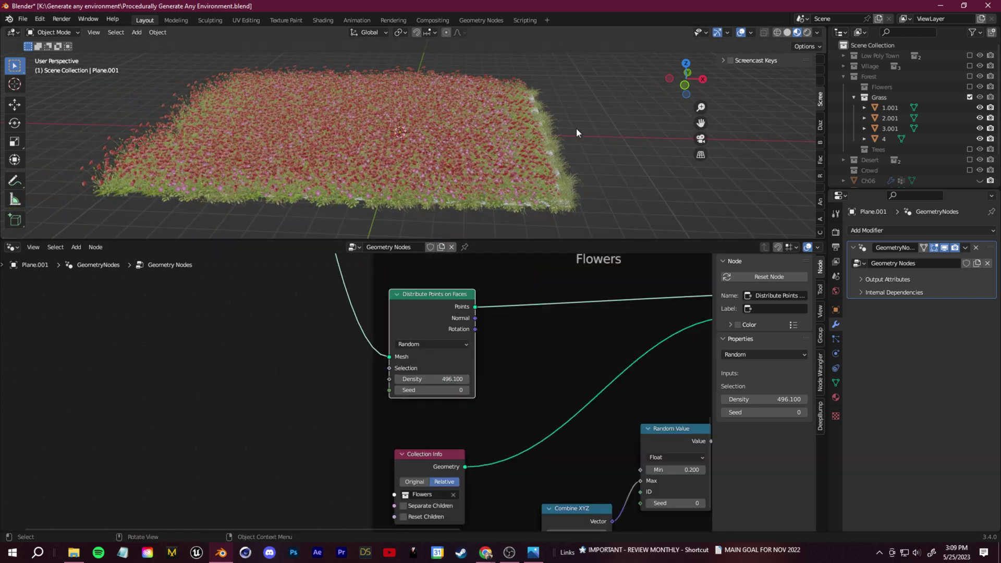
pyautogui.click(457, 377)
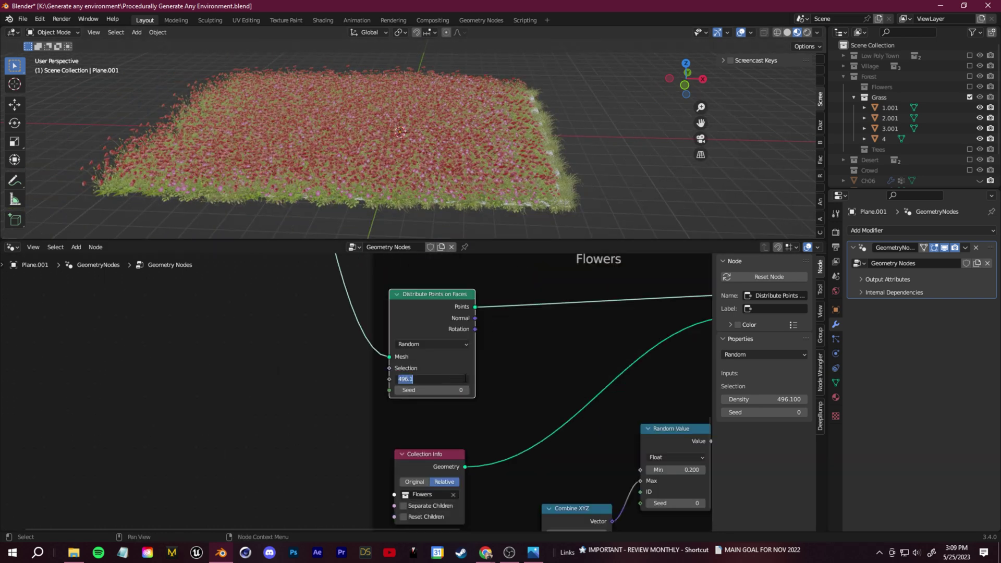
pyautogui.write('100')
pyautogui.press('Return')
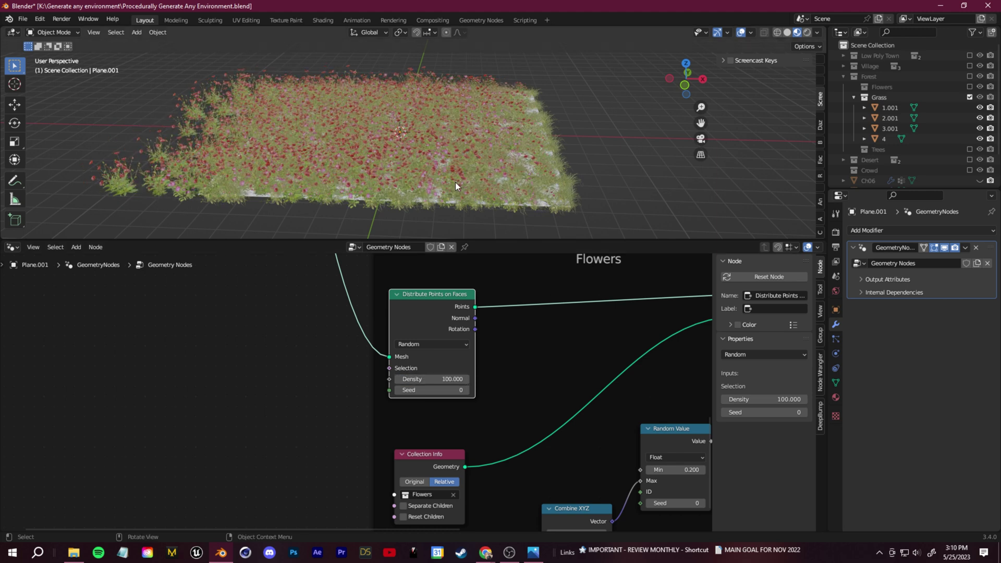
pyautogui.doubleClick(448, 378)
pyautogui.write('50')
pyautogui.press('Return')
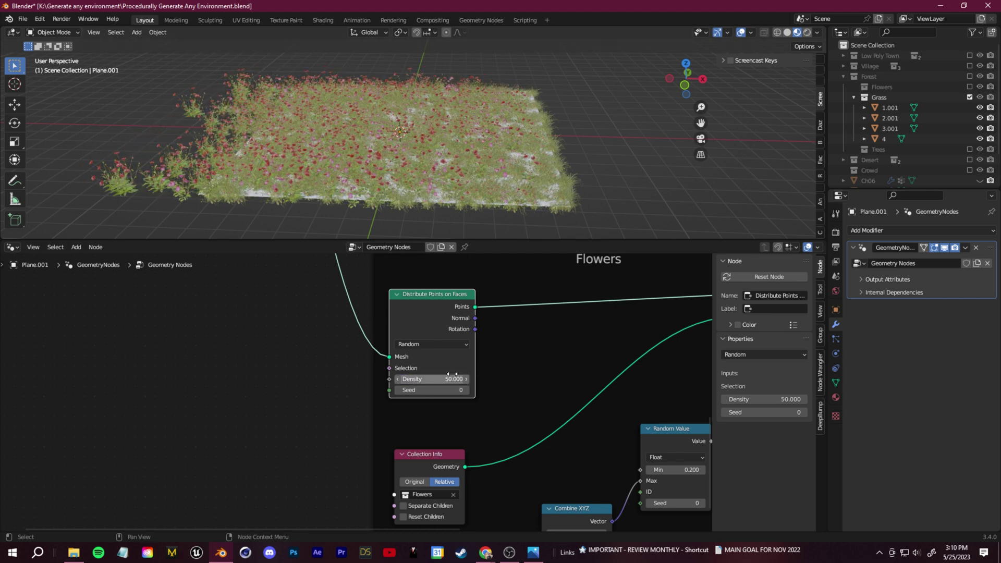
# Step: Exclude the Grass collection from the view layer and include the Flowers collection instead
pyautogui.moveTo(417, 198); pyautogui.dragTo(276, 169, button='middle')
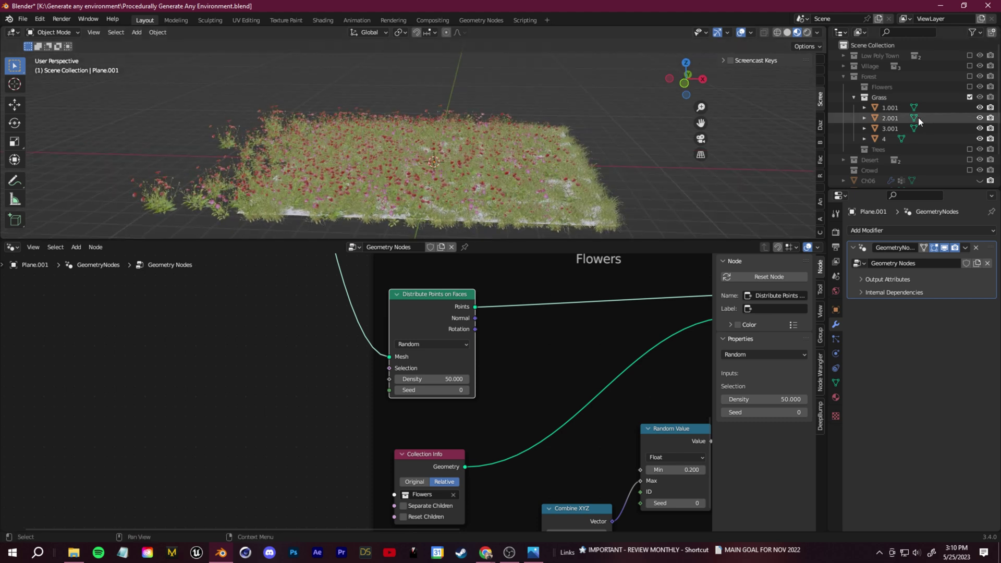
pyautogui.click(854, 97)
pyautogui.click(969, 98)
pyautogui.click(969, 87)
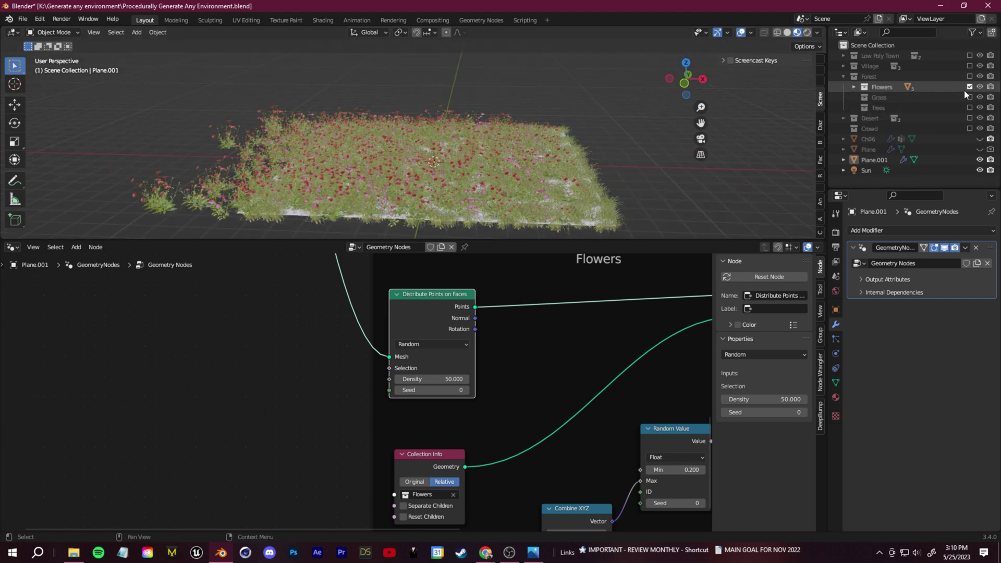
# Step: Move the flower objects in the Flowers collection to the plane's centre, shifting object 5 by about 1.7 m
pyautogui.click(854, 88)
pyautogui.click(884, 97)
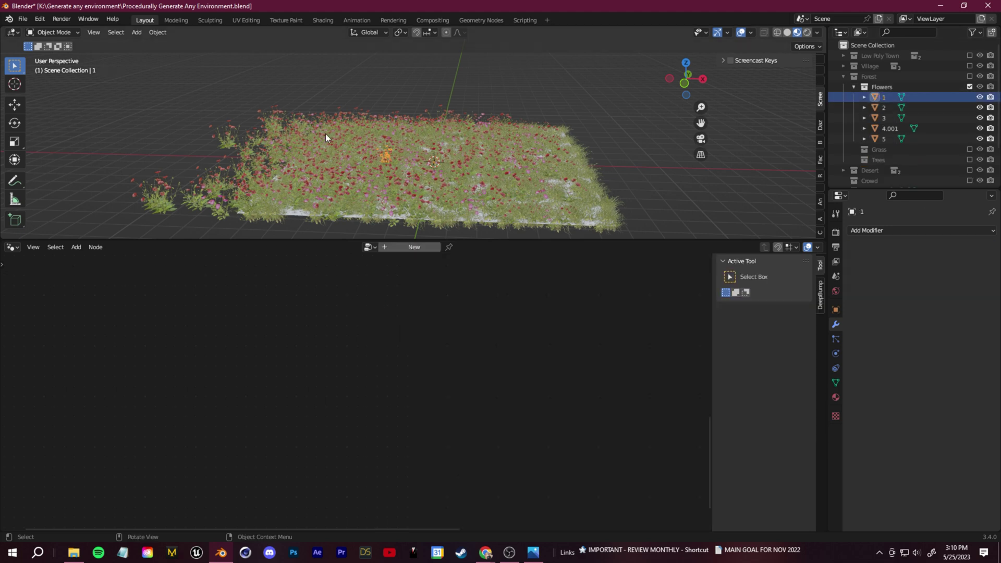
pyautogui.click(880, 106)
pyautogui.press('g')
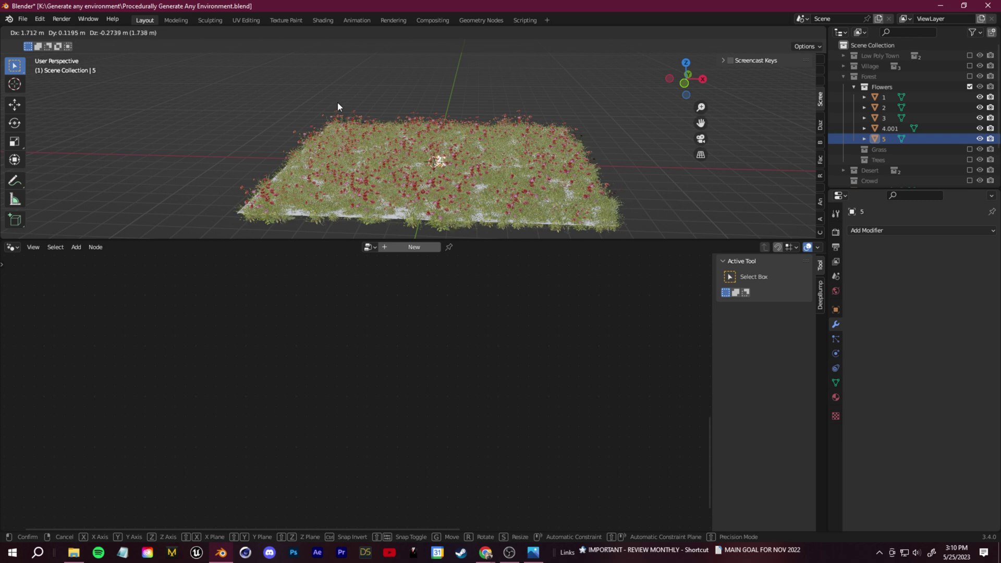
pyautogui.click(338, 105)
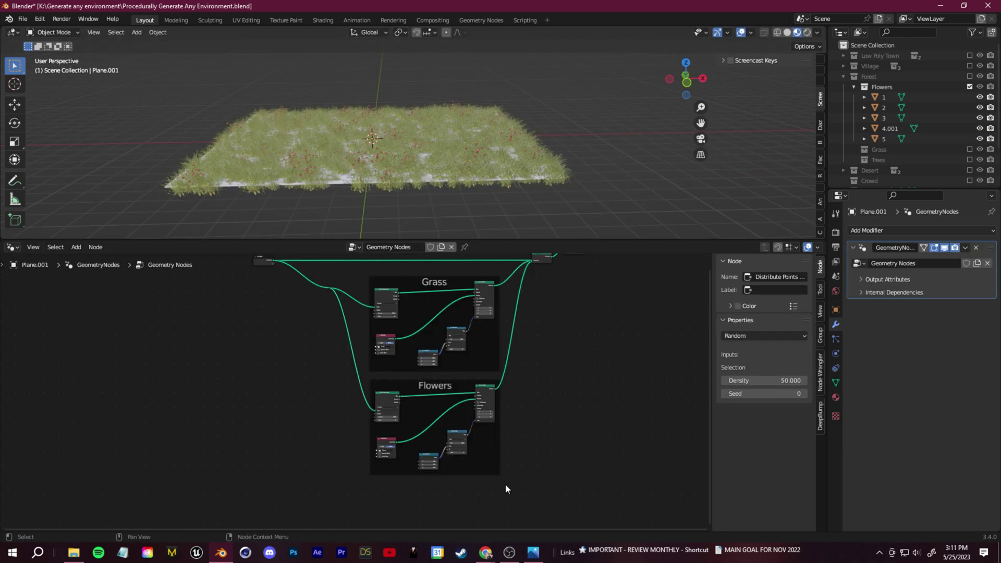
# Step: Duplicate the whole Flowers frame with its nodes and place the copy below the original
pyautogui.moveTo(535, 485); pyautogui.dragTo(338, 377)
pyautogui.moveTo(544, 445); pyautogui.dragTo(534, 406, button='middle')
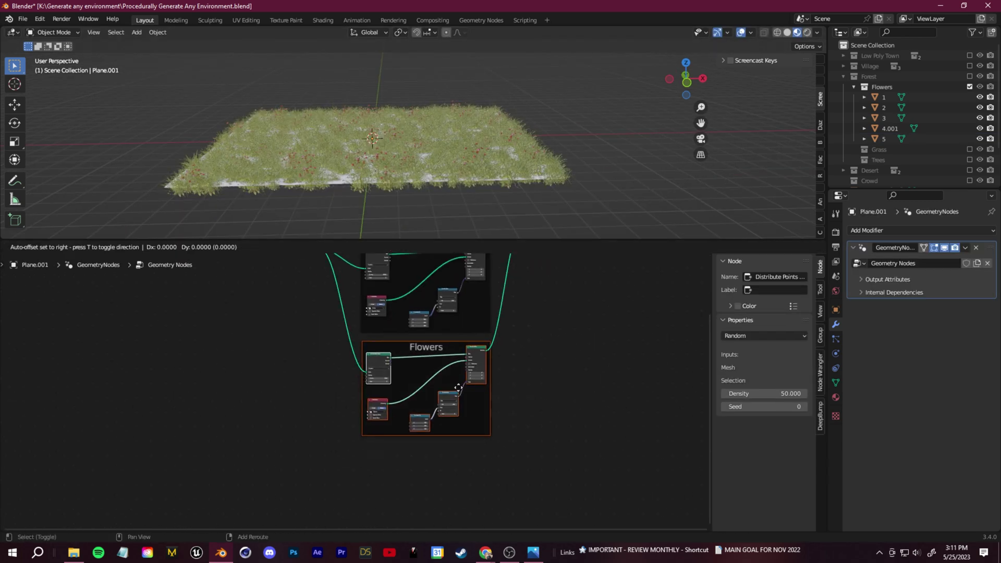
pyautogui.hotkey('shift', 'd')
pyautogui.click(457, 452)
# Step: Label the duplicated frame Trees
pyautogui.click(777, 308)
pyautogui.write('Tre')
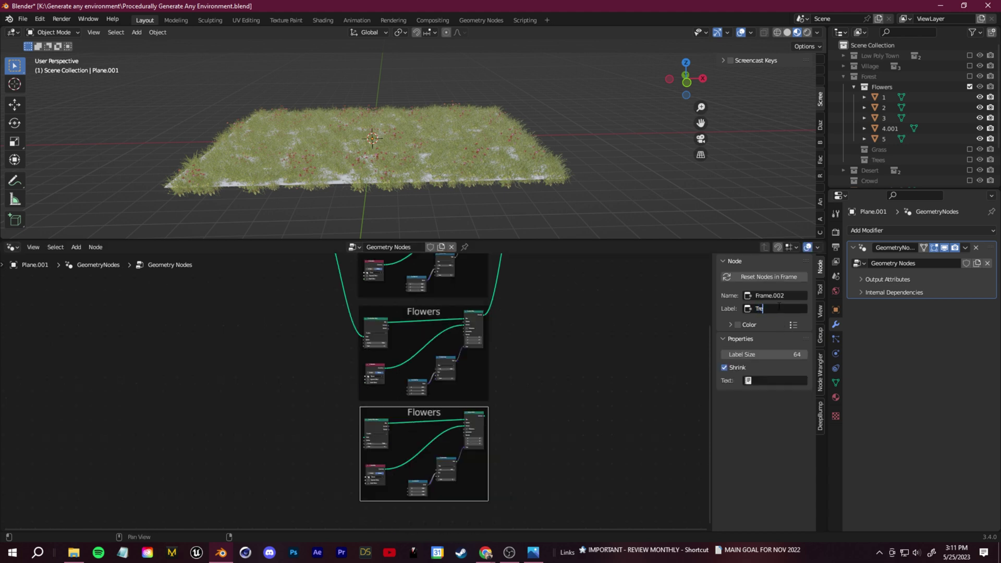
pyautogui.write('es')
pyautogui.press('Return')
# Step: Set the Density of Distribute Points on Faces in the Trees frame to 12
pyautogui.scroll(5, 387, 439)
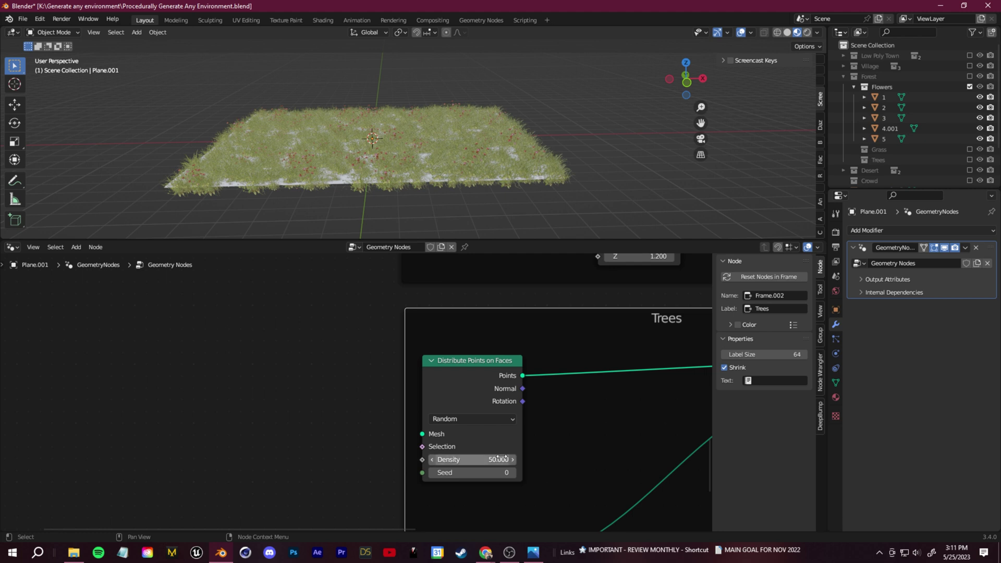
pyautogui.click(495, 457)
pyautogui.write('10')
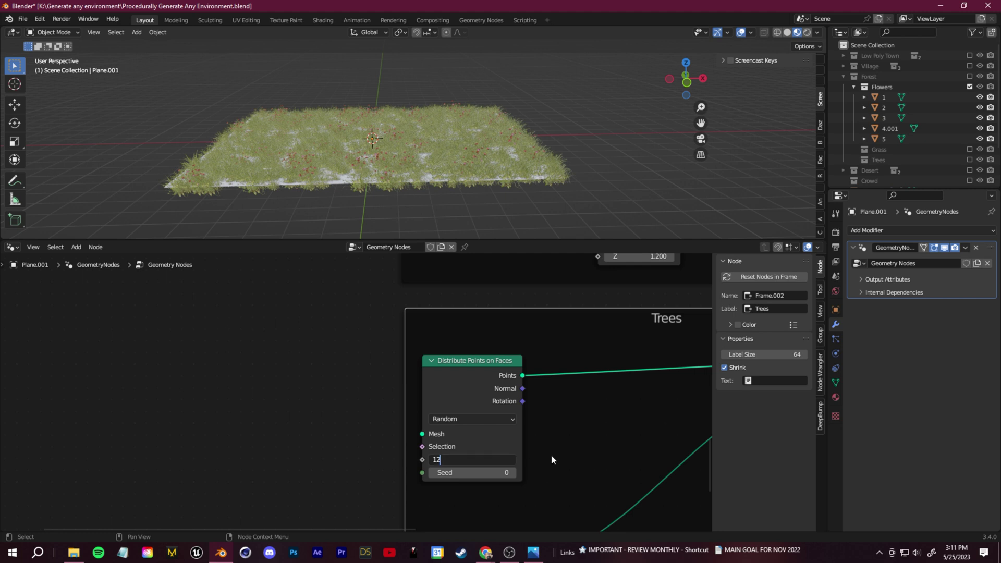
pyautogui.press('Return')
pyautogui.scroll(-5, 556, 449)
# Step: Connect the reroute to the Mesh input in the Trees frame and its Instance on Points output to the Join Geometry node
pyautogui.moveTo(557, 449); pyautogui.dragTo(508, 412, button='middle')
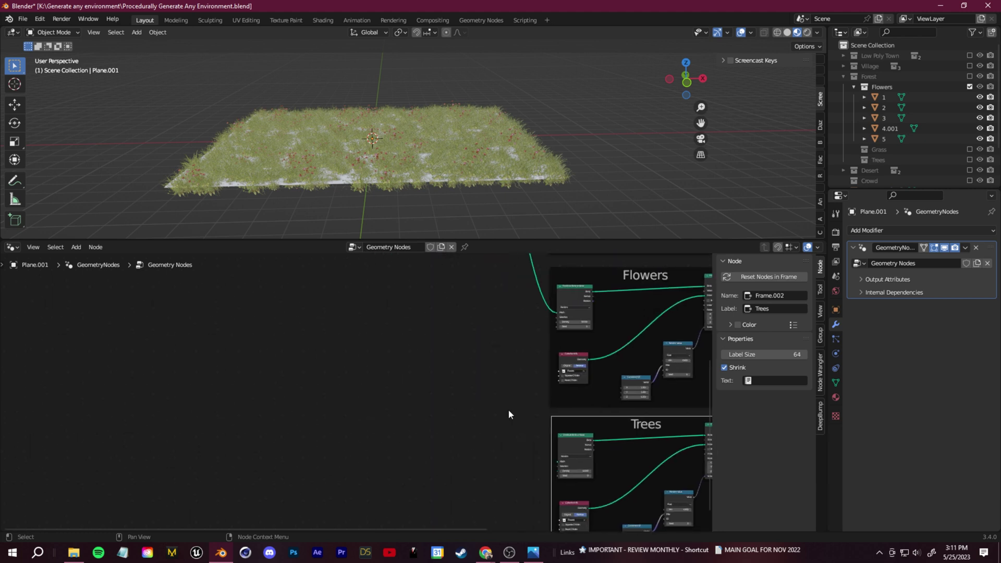
pyautogui.moveTo(557, 461); pyautogui.dragTo(492, 336)
pyautogui.moveTo(528, 417); pyautogui.dragTo(478, 406, button='middle')
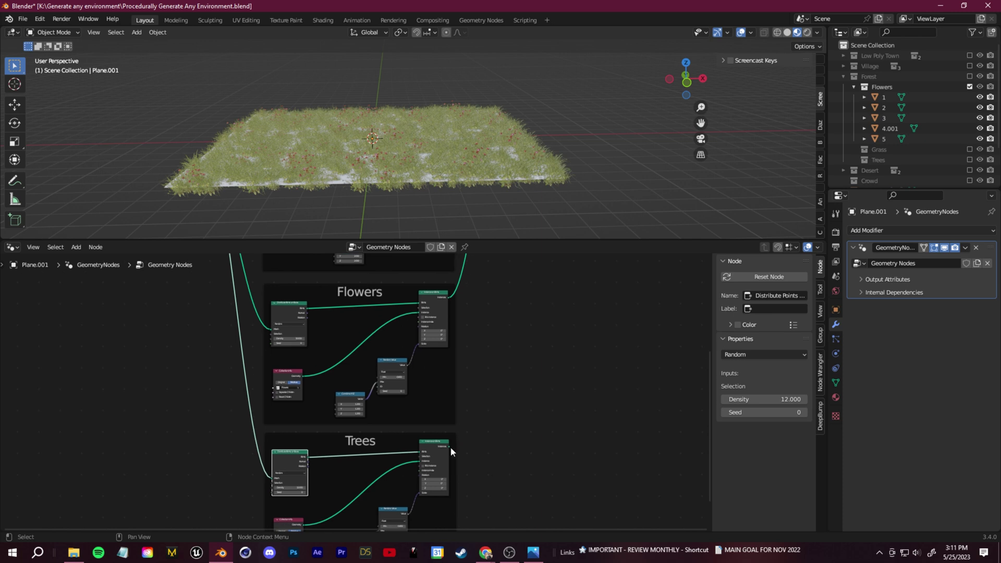
pyautogui.moveTo(450, 446); pyautogui.dragTo(502, 346)
# Step: Replace the Flowers collection with Trees in the Trees frame's Collection Info node
pyautogui.scroll(5, 465, 450)
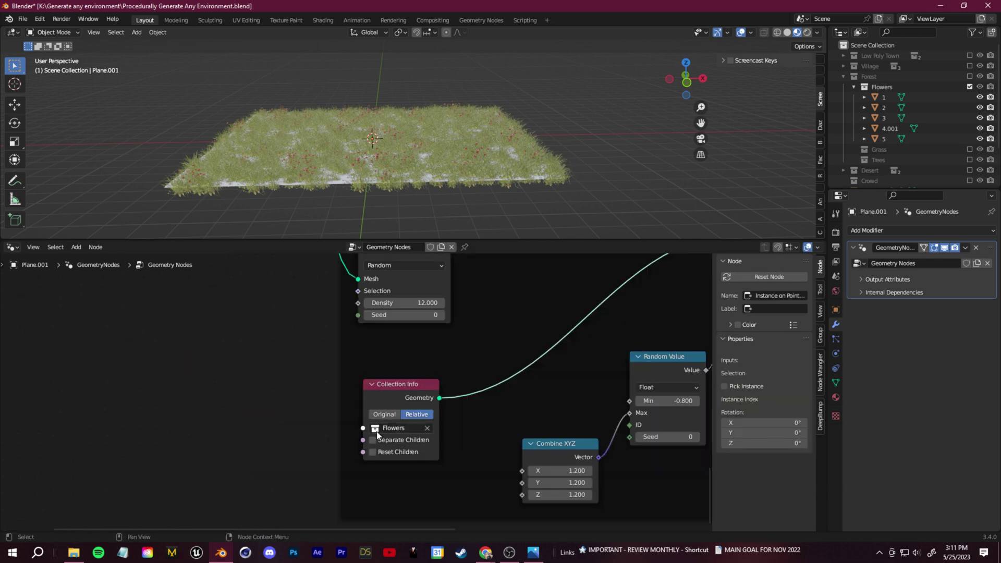
pyautogui.click(427, 428)
pyautogui.click(399, 428)
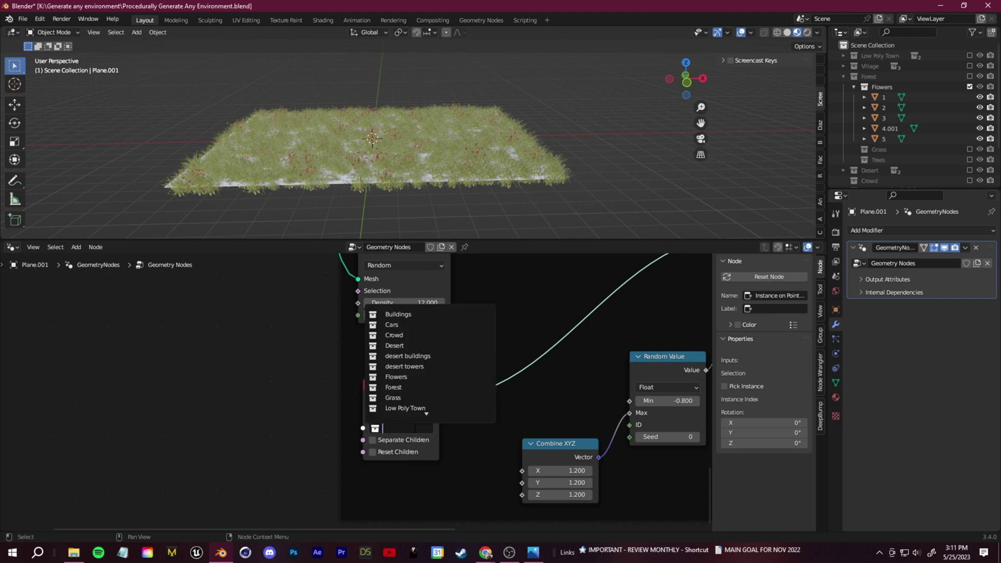
pyautogui.write('trees')
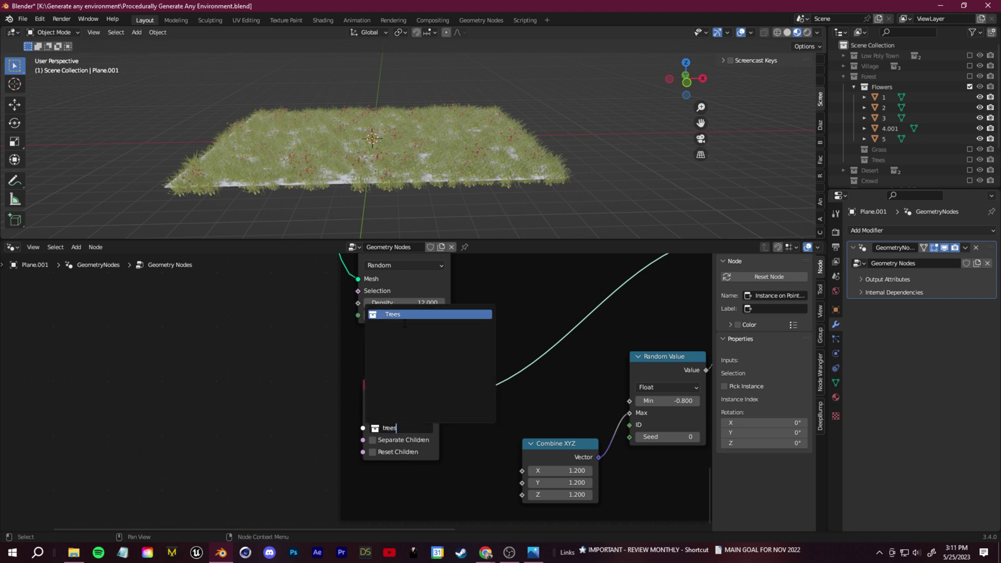
pyautogui.click(405, 316)
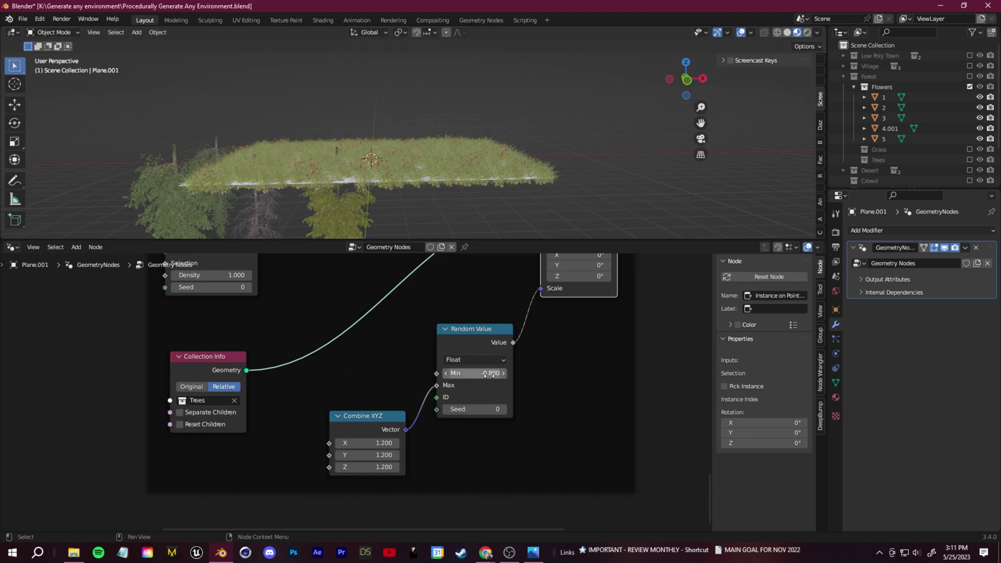
# Step: Raise the Min of the Random Value node in the Trees frame to 0.200
pyautogui.moveTo(489, 374); pyautogui.dragTo(500, 374)
pyautogui.keyDown('ctrl'); pyautogui.scroll(3, 474, 373); pyautogui.keyUp('ctrl')
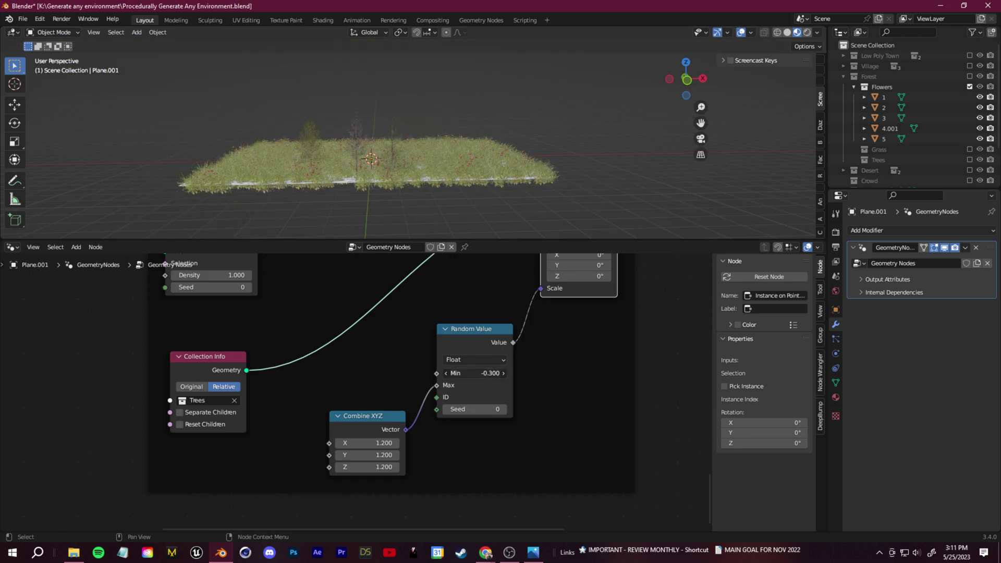
pyautogui.moveTo(409, 311); pyautogui.dragTo(386, 482, button='middle')
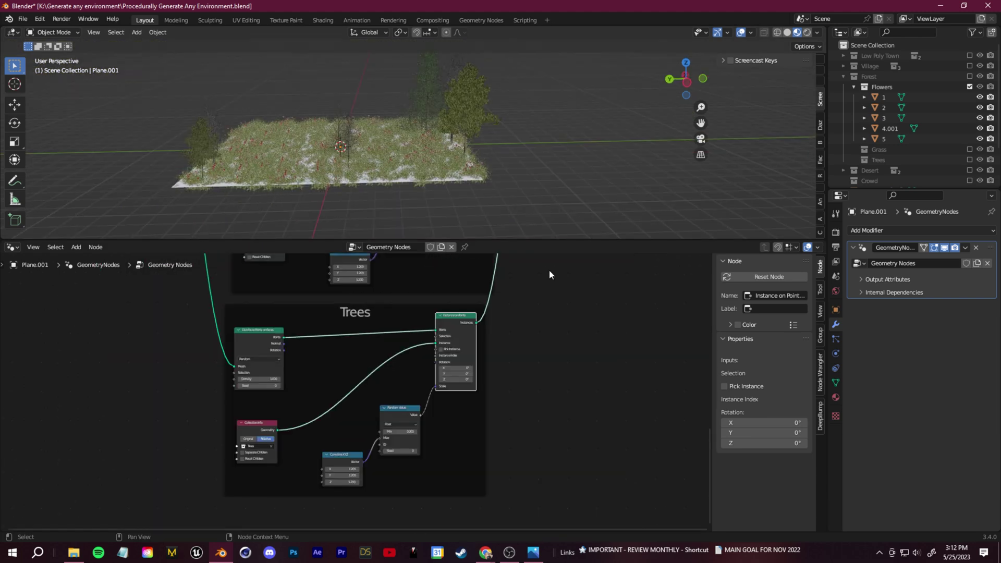
pyautogui.scroll(2, 302, 480)
pyautogui.moveTo(417, 471); pyautogui.dragTo(490, 472)
pyautogui.hotkey('ctrl', 'z')
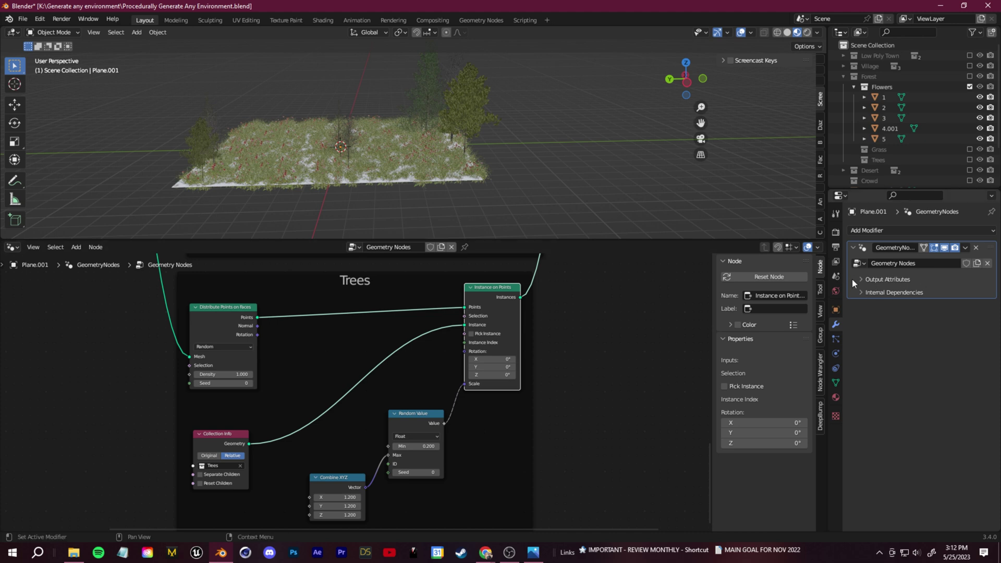
# Step: Examine the scattered grass, flowers and trees up close, along with the node frames that generate them
pyautogui.scroll(-5, 511, 383)
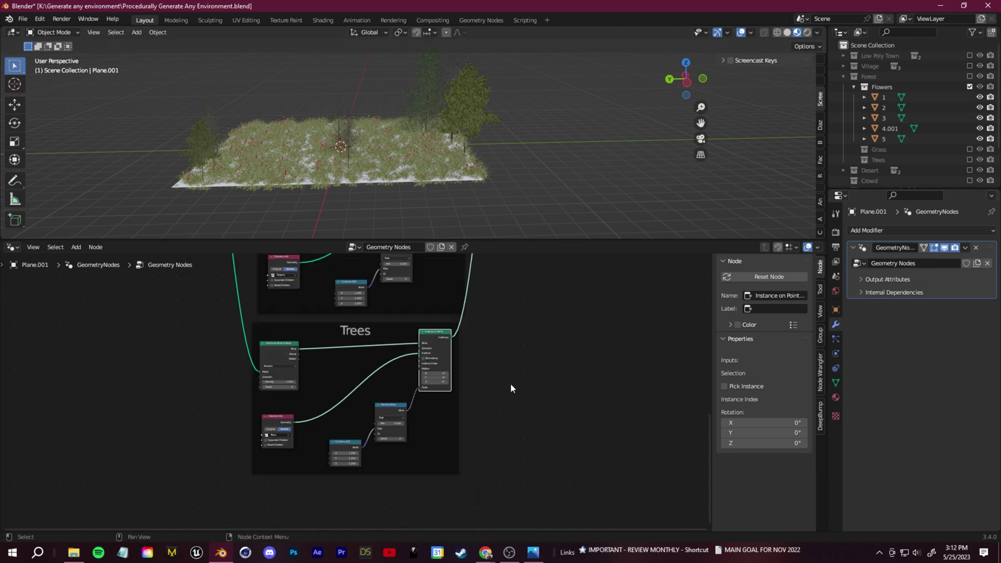
pyautogui.moveTo(450, 310); pyautogui.dragTo(532, 426, button='middle')
pyautogui.scroll(4, 532, 425)
pyautogui.scroll(5, 413, 184)
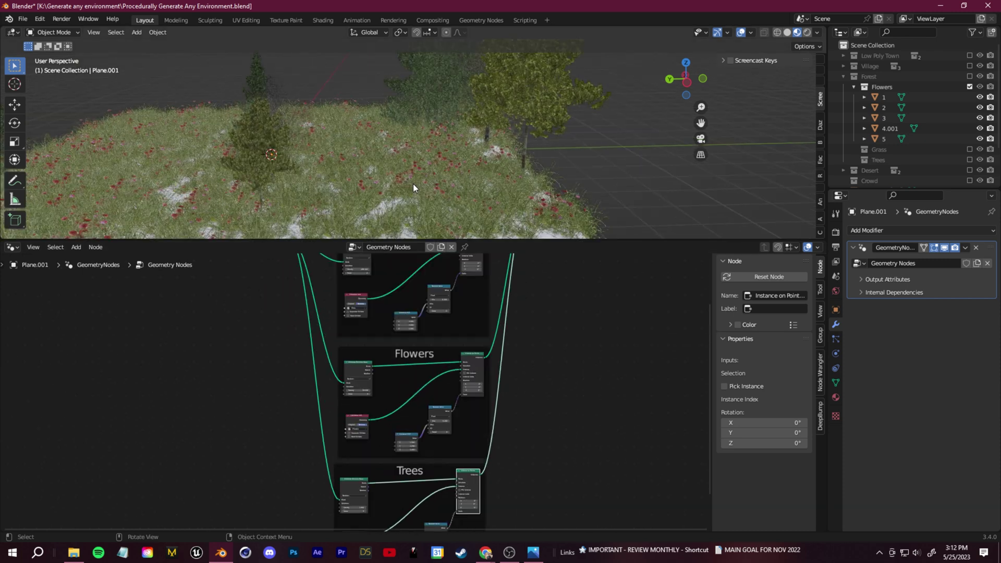
pyautogui.moveTo(535, 461); pyautogui.dragTo(506, 436, button='middle')
pyautogui.moveTo(435, 198); pyautogui.dragTo(433, 177, button='middle')
pyautogui.scroll(3, 499, 397)
pyautogui.moveTo(492, 382); pyautogui.dragTo(363, 435, button='middle')
pyautogui.scroll(5, 379, 429)
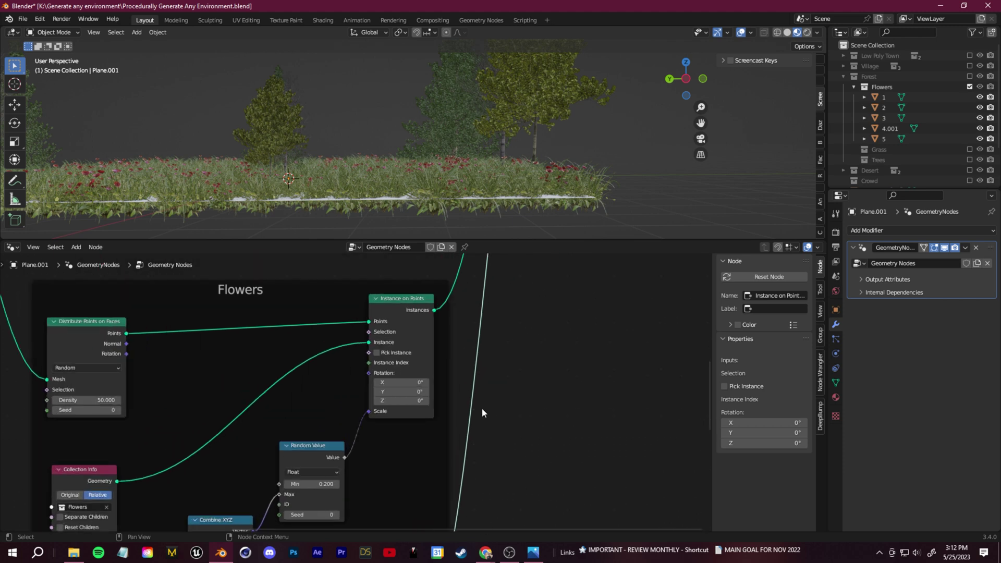
pyautogui.moveTo(349, 392); pyautogui.dragTo(445, 393, button='middle')
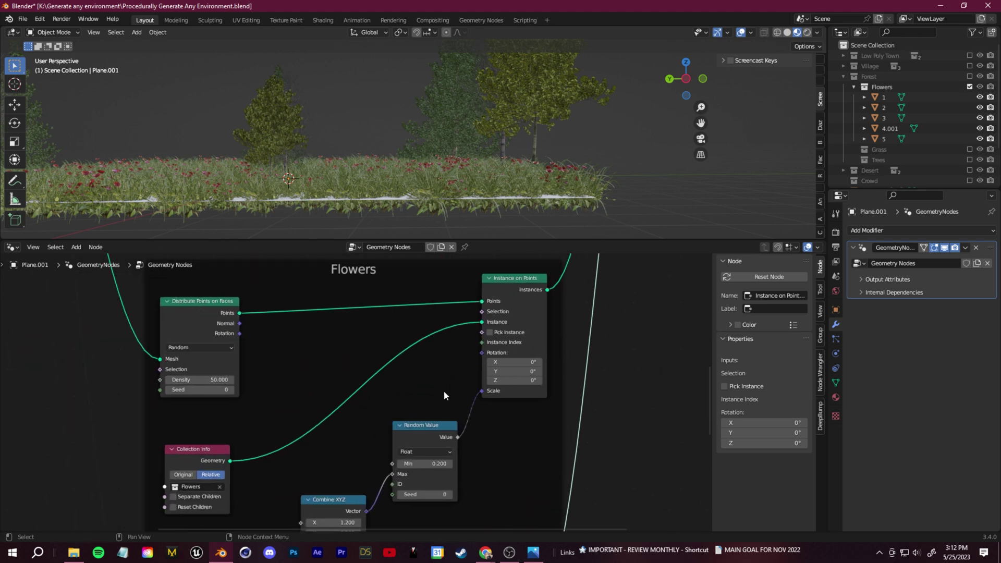
pyautogui.moveTo(436, 138); pyautogui.dragTo(432, 162, button='middle')
pyautogui.scroll(-2, 436, 156)
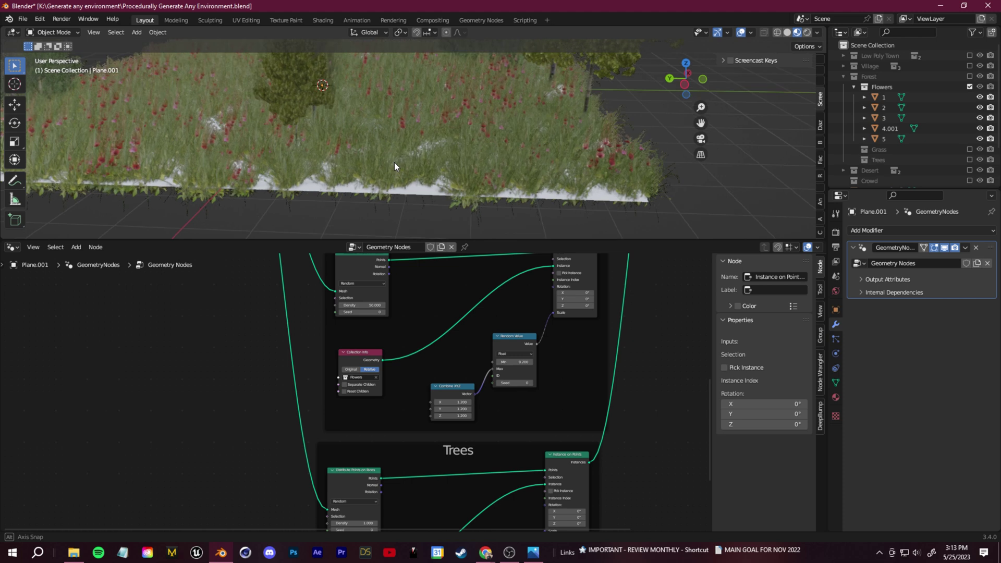
pyautogui.moveTo(394, 162); pyautogui.dragTo(392, 228, button='middle')
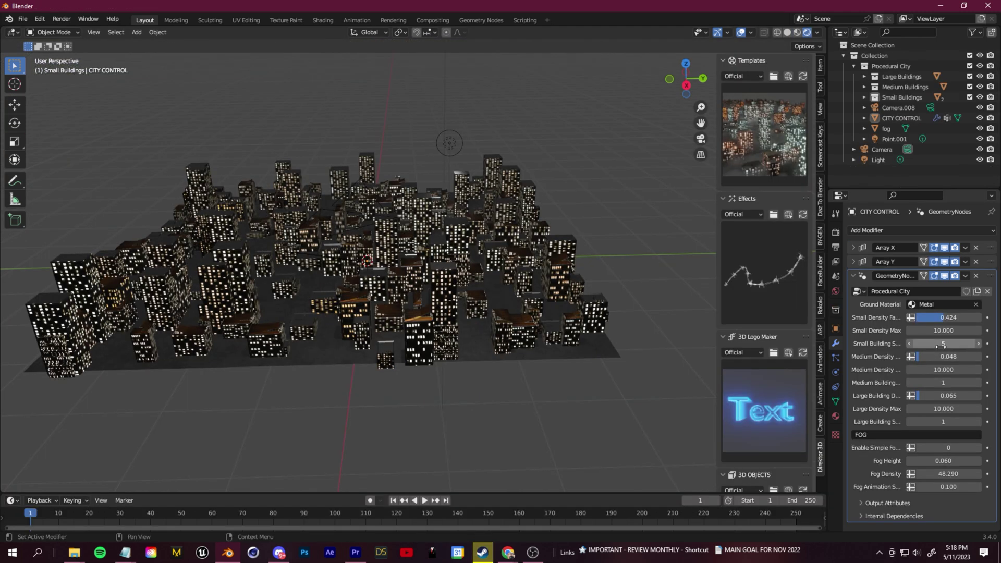
# Step: In the Procedural City file, set the small building seed to 121, the medium density factor to 0.426 and Enable Simple Fog to 1
pyautogui.moveTo(940, 346); pyautogui.dragTo(998, 345)
pyautogui.moveTo(940, 358); pyautogui.dragTo(964, 357)
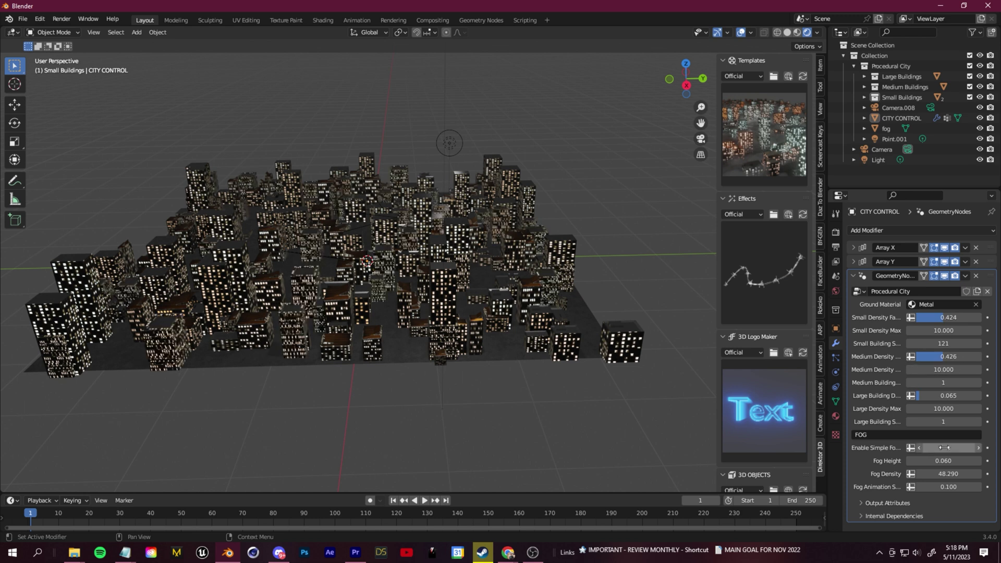
pyautogui.moveTo(938, 449); pyautogui.dragTo(962, 449)
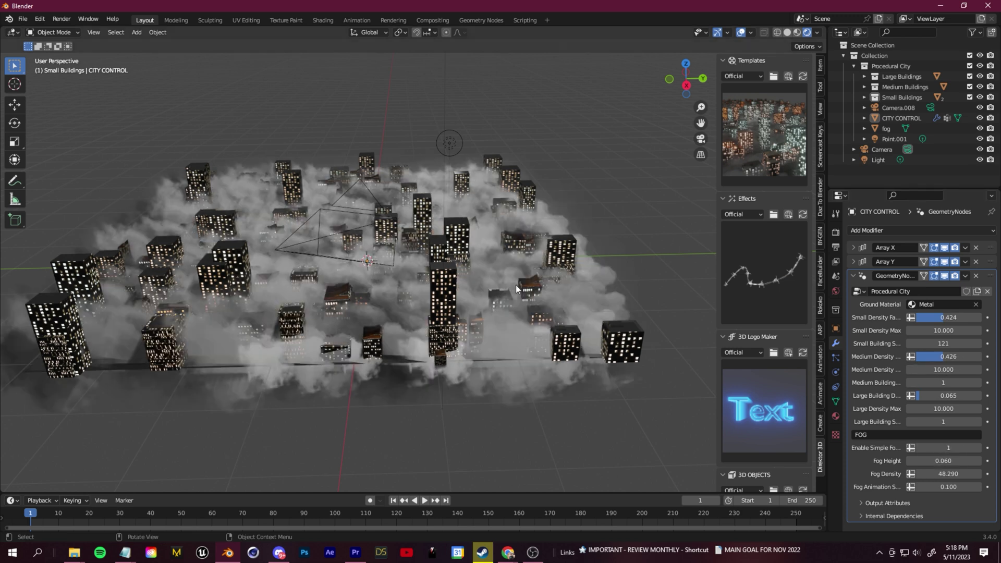
# Step: Select the point light above the fog-covered city and start moving it
pyautogui.scroll(4, 515, 284)
pyautogui.moveTo(508, 328); pyautogui.dragTo(505, 303, button='middle')
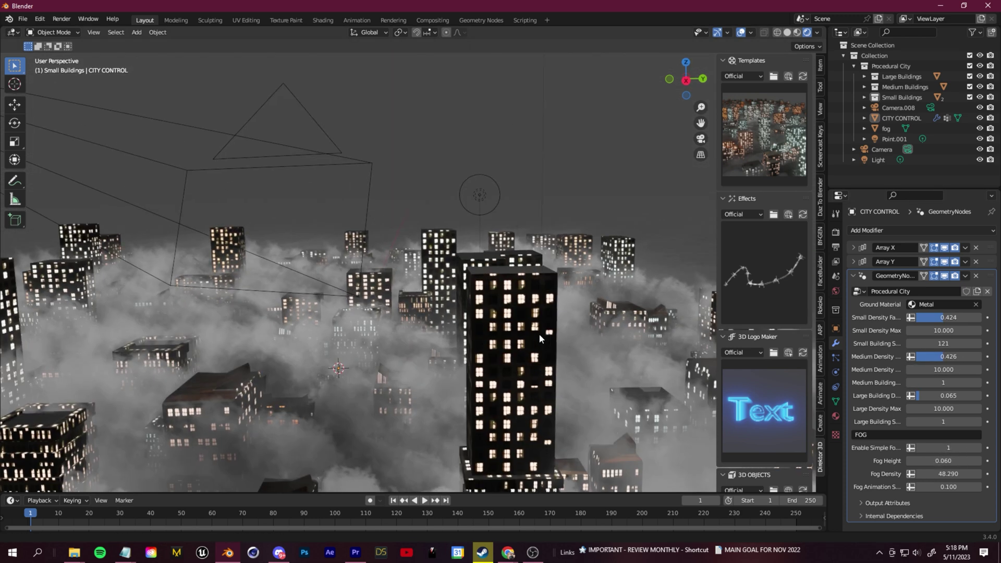
pyautogui.keyDown('shift'); pyautogui.moveTo(539, 335); pyautogui.dragTo(524, 312, button='middle'); pyautogui.keyUp('shift')
pyautogui.click(476, 188)
pyautogui.press('g')
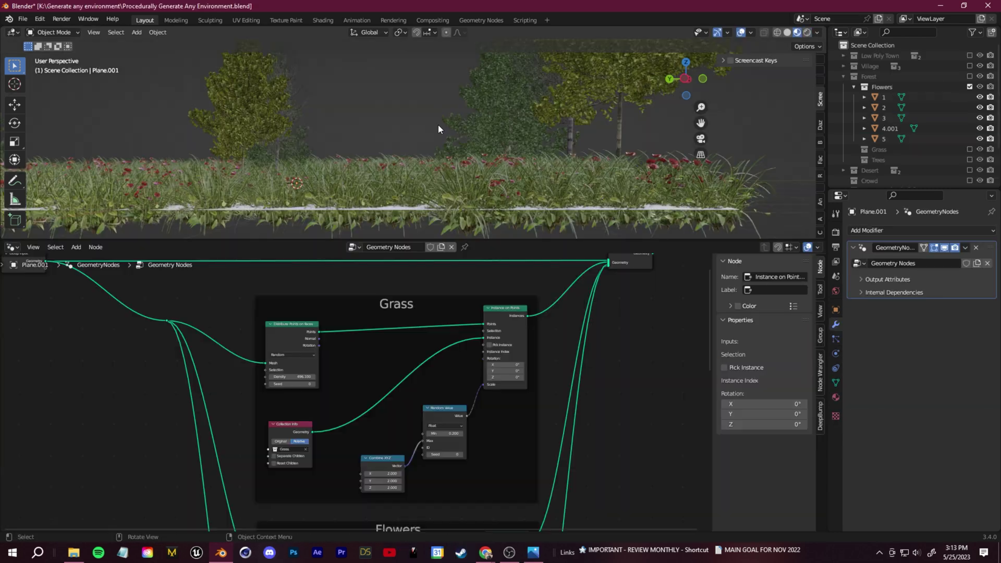
# Step: In the forest file, insert a Transform node between Collection Info and Instance on Points in the Grass frame
pyautogui.scroll(-3, 441, 137)
pyautogui.moveTo(452, 167); pyautogui.dragTo(452, 149, button='middle')
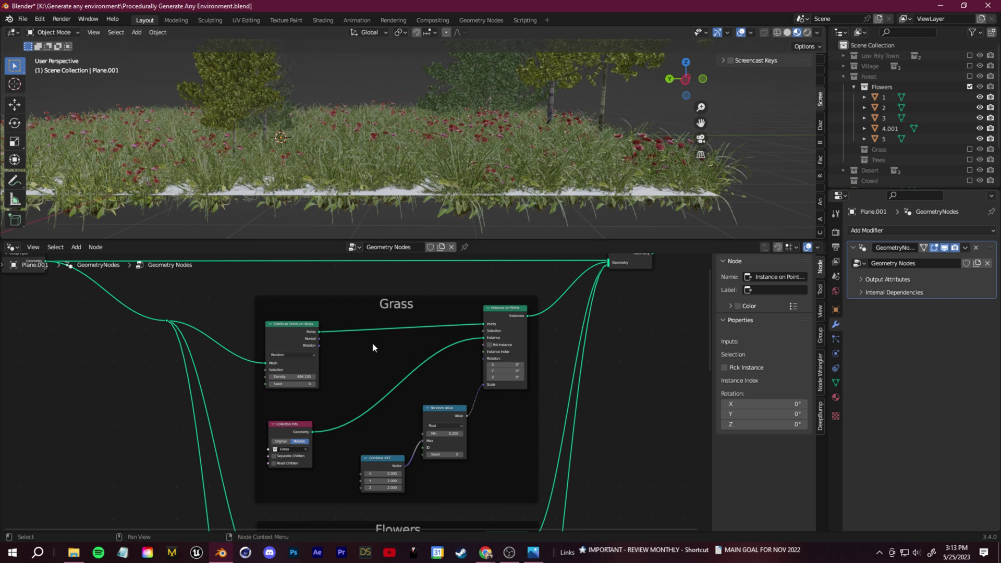
pyautogui.scroll(1, 453, 191)
pyautogui.moveTo(452, 190)
pyautogui.mouseDown(button='middle')
pyautogui.moveTo(452, 173)
pyautogui.moveTo(455, 183)
pyautogui.mouseUp(button='middle')
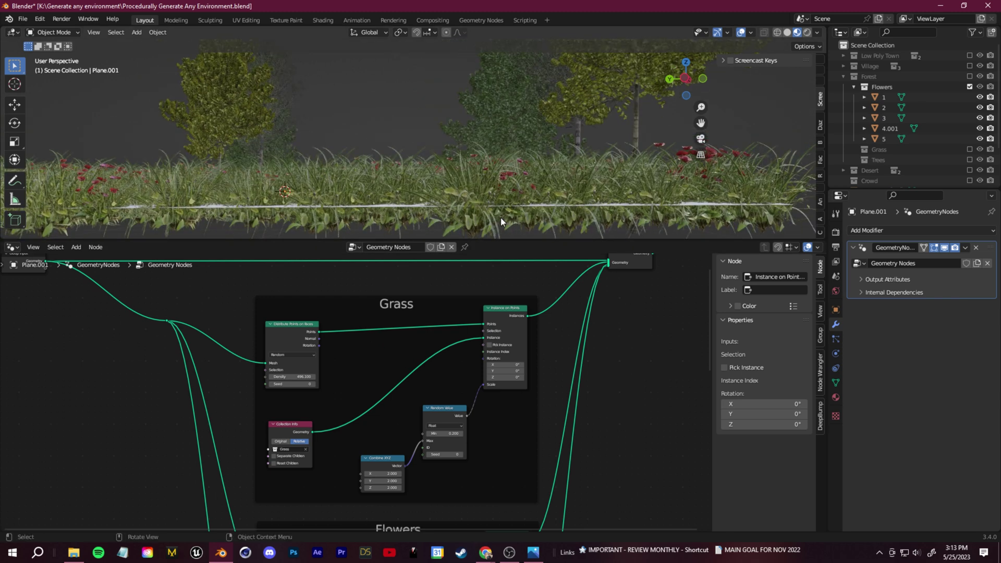
pyautogui.hotkey('shift', 'a')
pyautogui.click(590, 300)
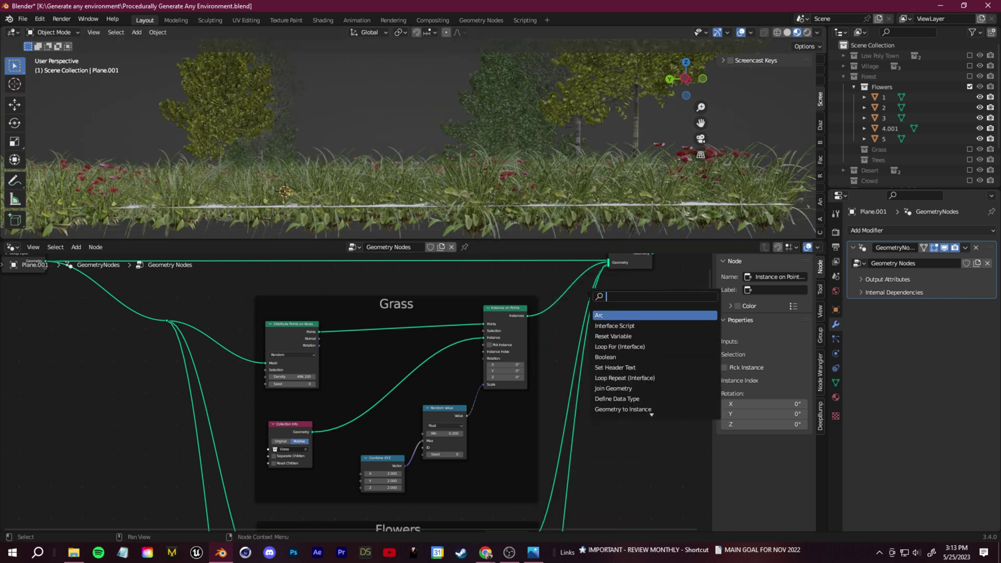
pyautogui.write('trans')
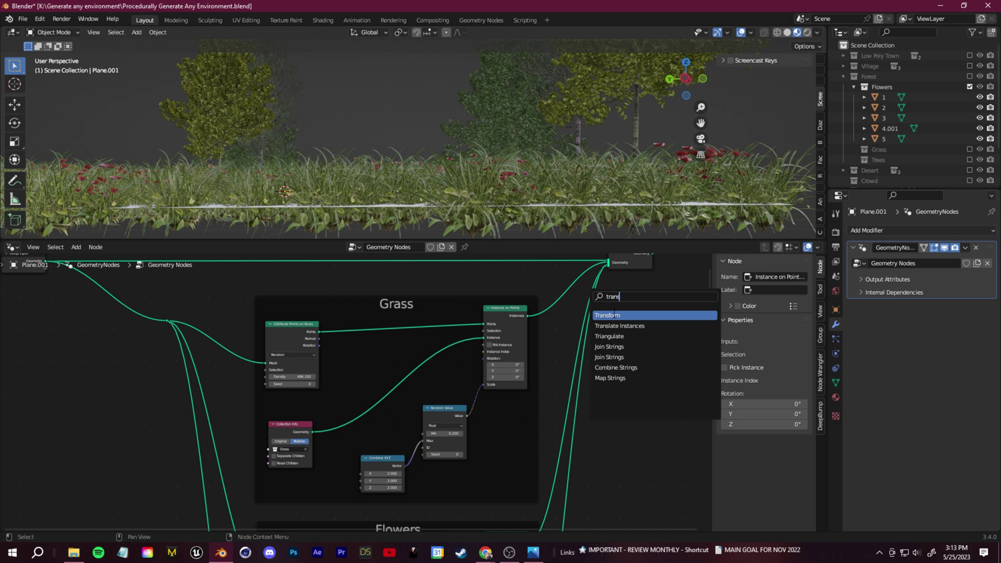
pyautogui.click(607, 315)
pyautogui.click(385, 370)
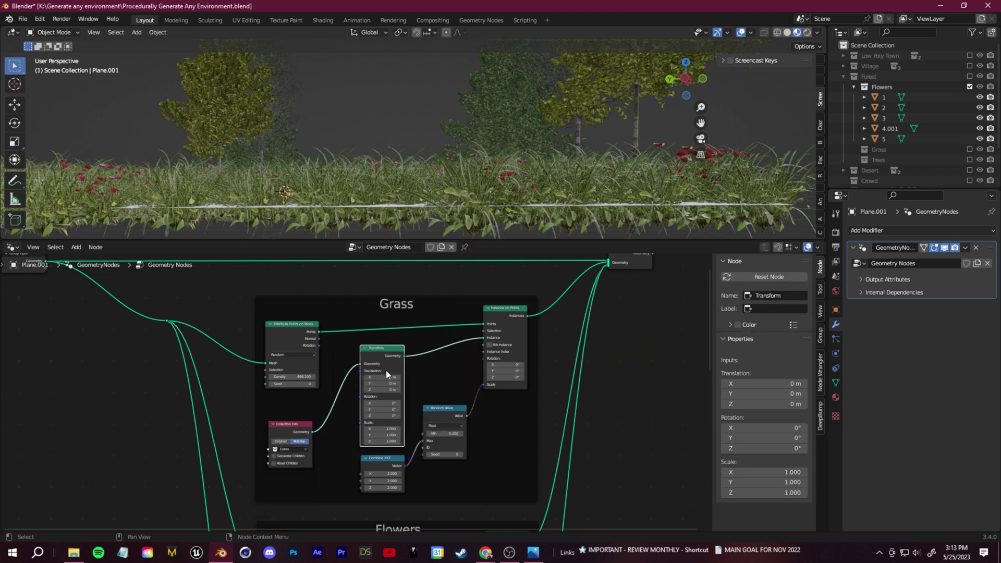
# Step: Adjust the Z translation of the Grass frame's Transform node to lift the grass above the plane
pyautogui.scroll(2, 386, 370)
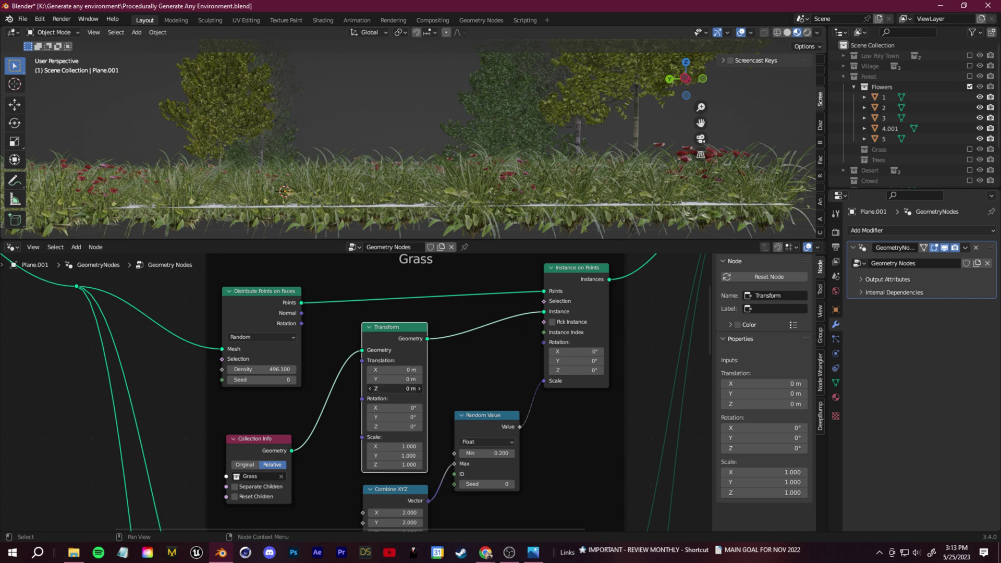
pyautogui.moveTo(395, 388); pyautogui.dragTo(396, 388)
pyautogui.moveTo(402, 161); pyautogui.dragTo(428, 183, button='middle')
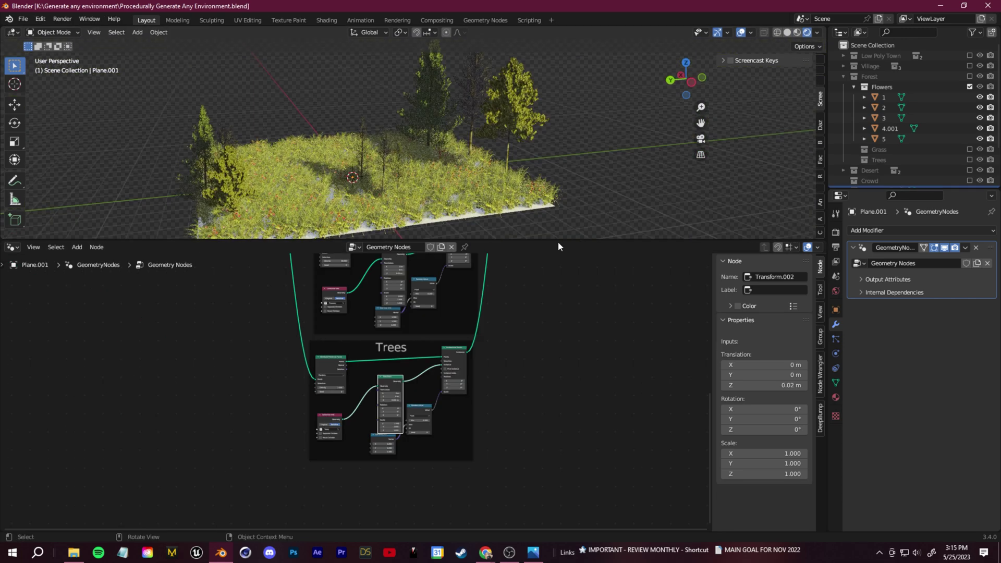
# Step: Deselect the forest plane and insert a Set Material node on the direct geometry link coming from Group Input
pyautogui.scroll(-5, 529, 495)
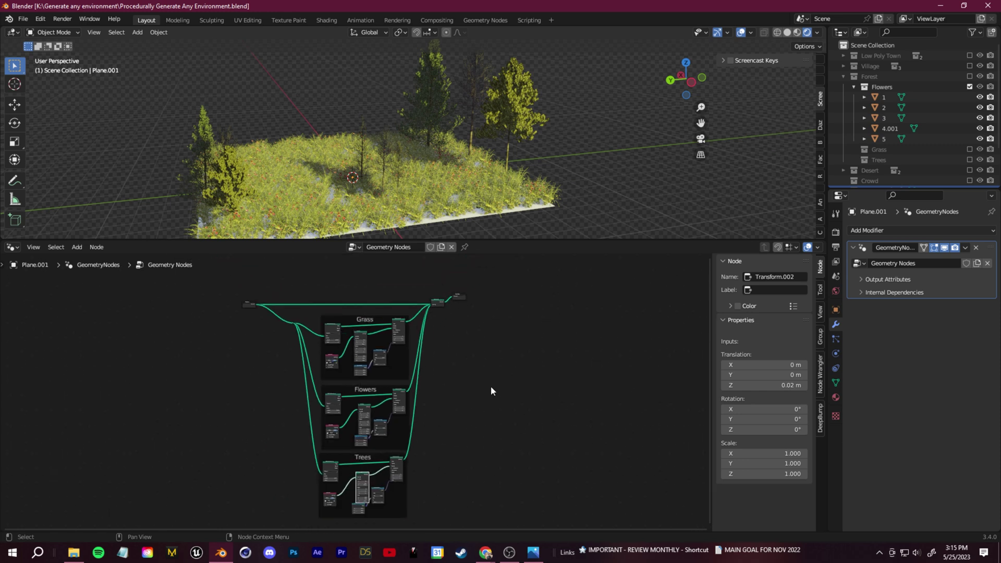
pyautogui.moveTo(489, 386); pyautogui.dragTo(597, 414, button='middle')
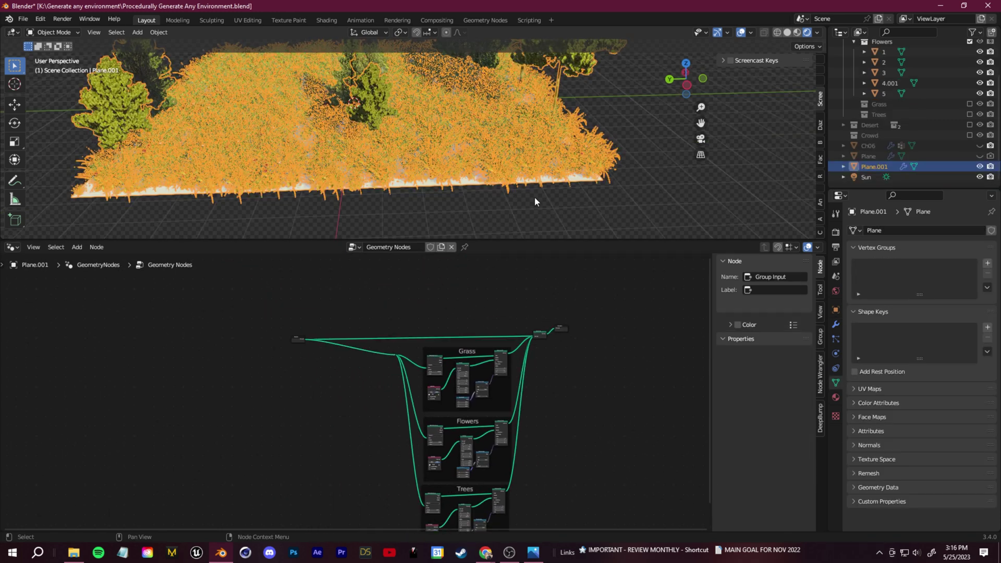
pyautogui.click(636, 169)
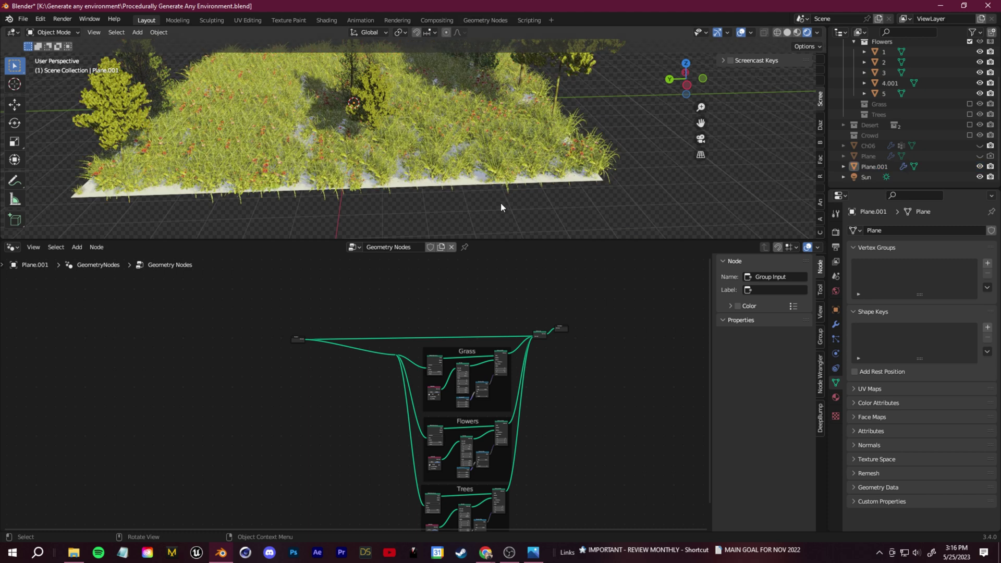
pyautogui.moveTo(501, 204); pyautogui.dragTo(480, 140, button='middle')
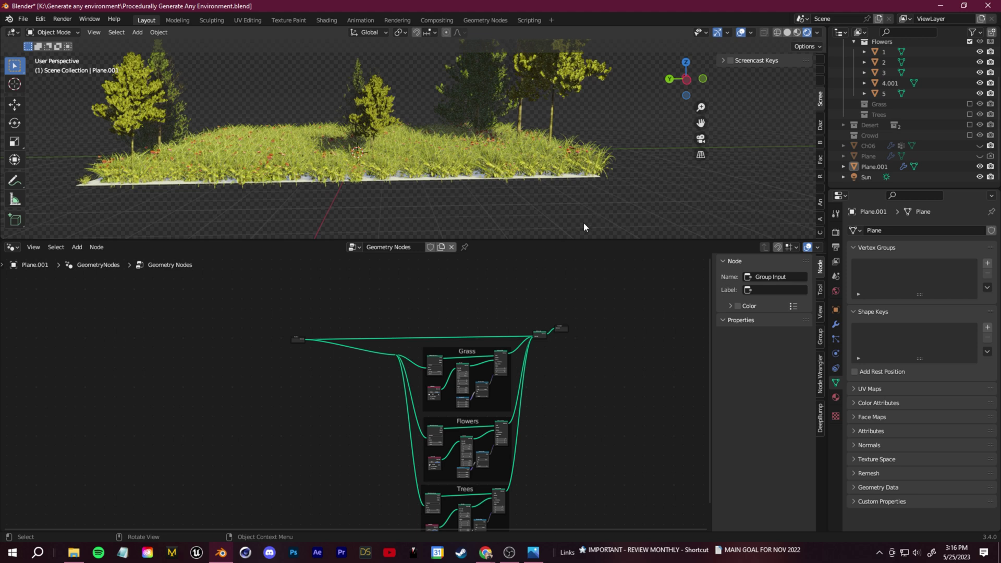
pyautogui.scroll(7, 393, 306)
pyautogui.moveTo(376, 332); pyautogui.dragTo(431, 365, button='middle')
pyautogui.scroll(4, 478, 392)
pyautogui.scroll(2, 430, 365)
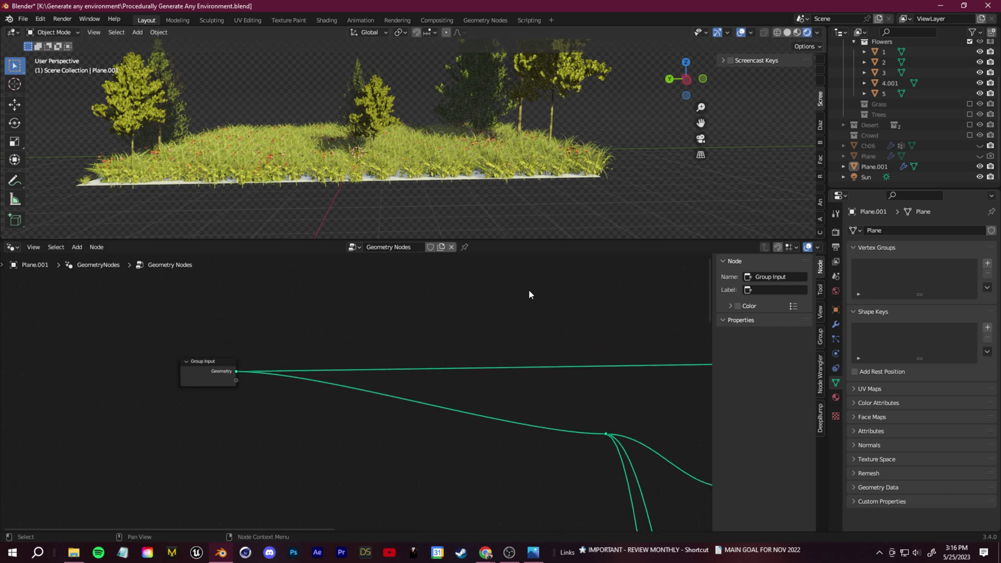
pyautogui.hotkey('shift', 'a')
pyautogui.click(484, 277)
pyautogui.write('s')
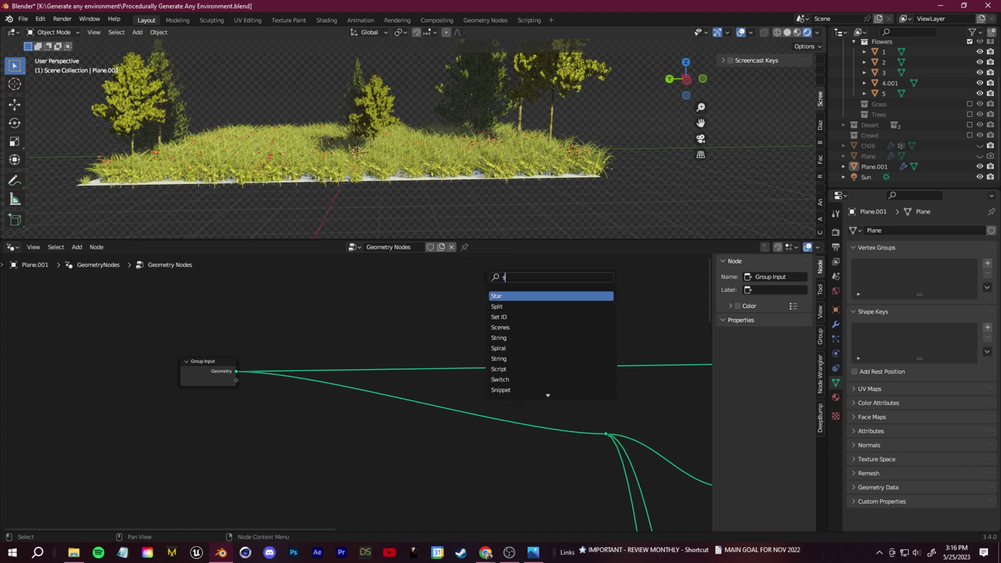
pyautogui.write('et materi')
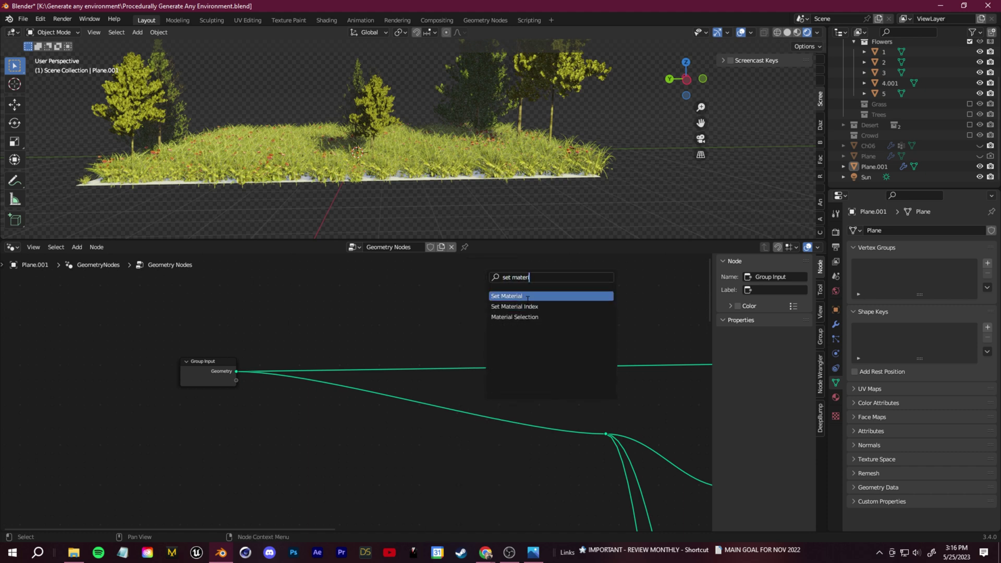
pyautogui.click(528, 296)
pyautogui.click(472, 377)
# Step: Search the existing materials for "ground" to fill the plane's material slot
pyautogui.click(836, 397)
pyautogui.click(854, 275)
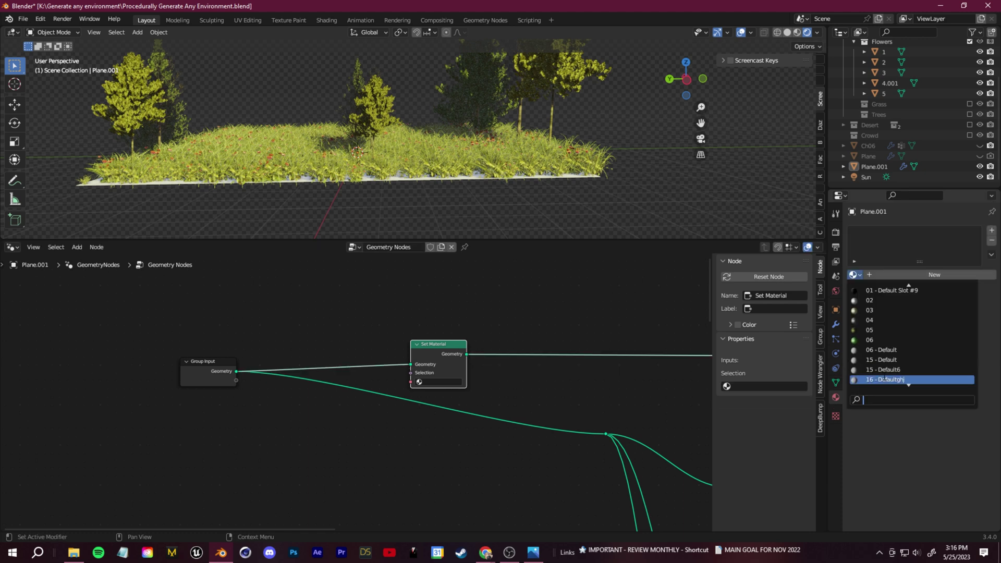
pyautogui.write('gor')
pyautogui.press('BackSpace')
pyautogui.press('BackSpace')
pyautogui.write('round')
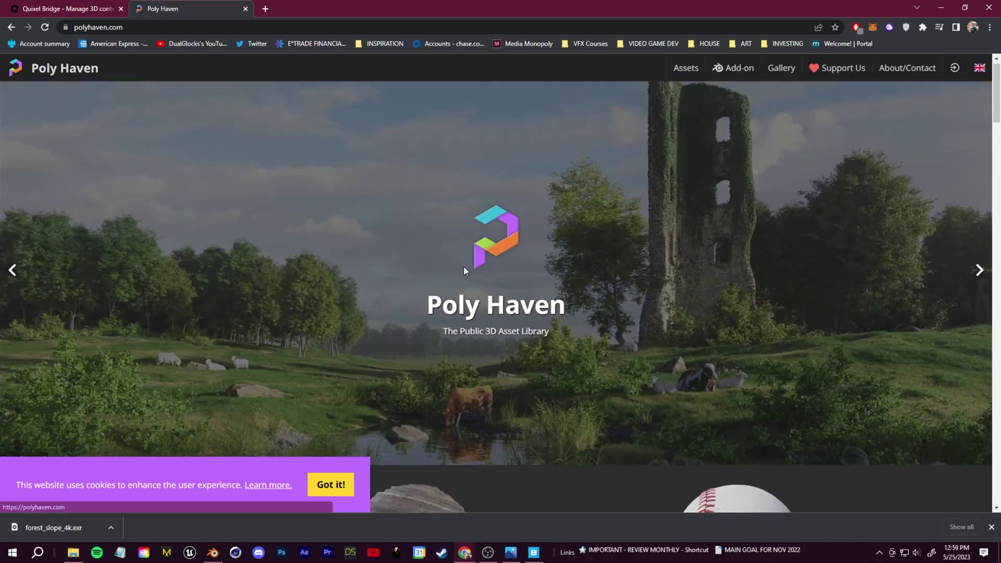
# Step: On Poly Haven, open the texture library, search it for "forest" and open one of the forest textures
pyautogui.scroll(-5, 463, 267)
pyautogui.click(431, 325)
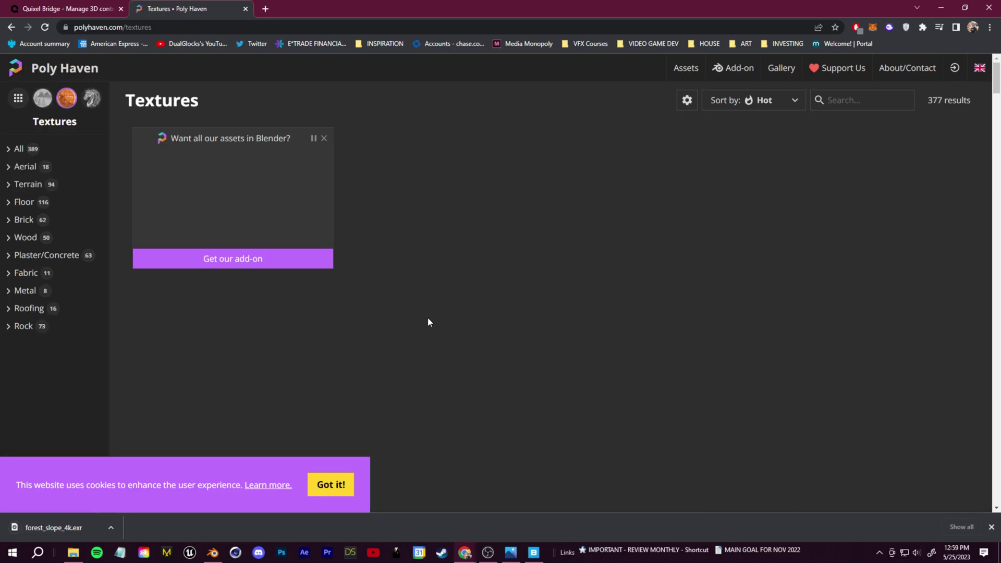
pyautogui.click(843, 100)
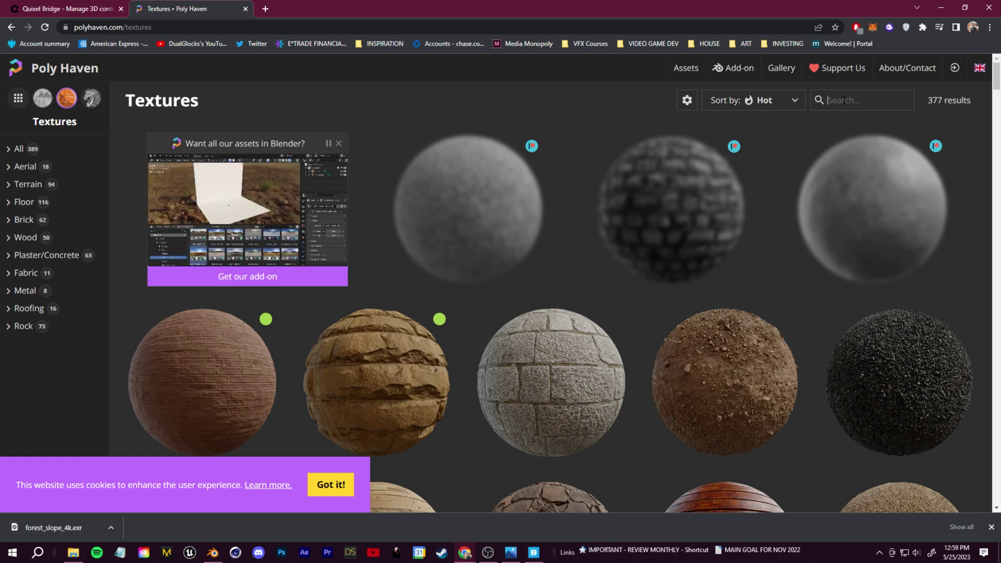
pyautogui.write('forest')
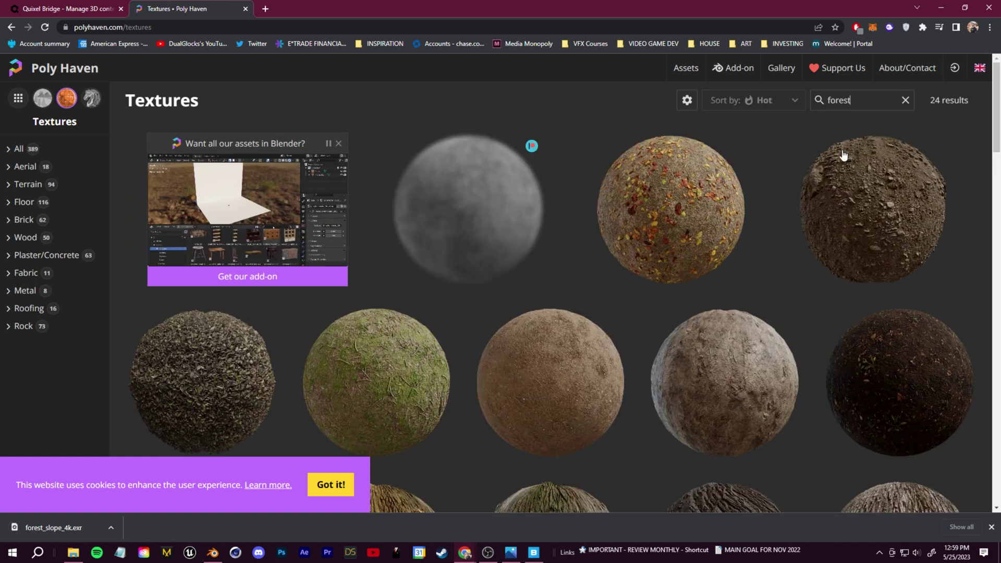
pyautogui.scroll(-2, 875, 355)
pyautogui.click(884, 276)
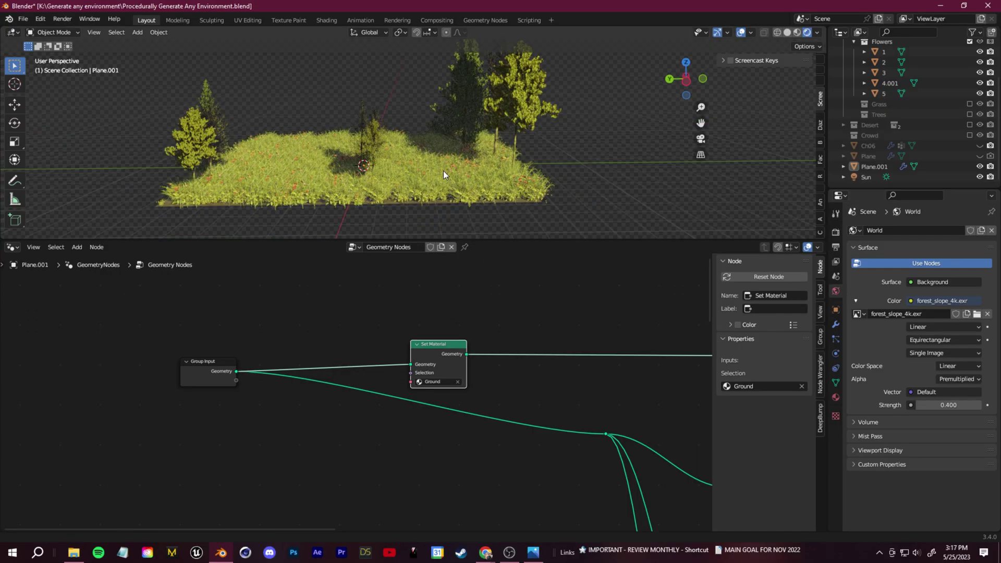
# Step: Back in Blender, connect the Set Material node's Material socket to Group Input to expose it on the plane's modifier
pyautogui.moveTo(208, 371); pyautogui.dragTo(211, 370)
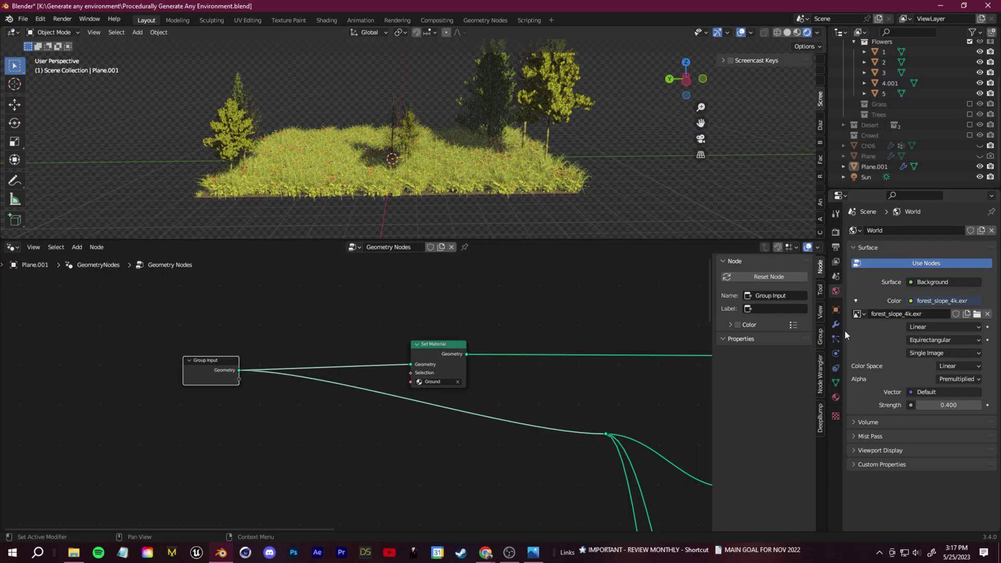
pyautogui.click(836, 324)
pyautogui.moveTo(235, 425); pyautogui.dragTo(365, 436, button='middle')
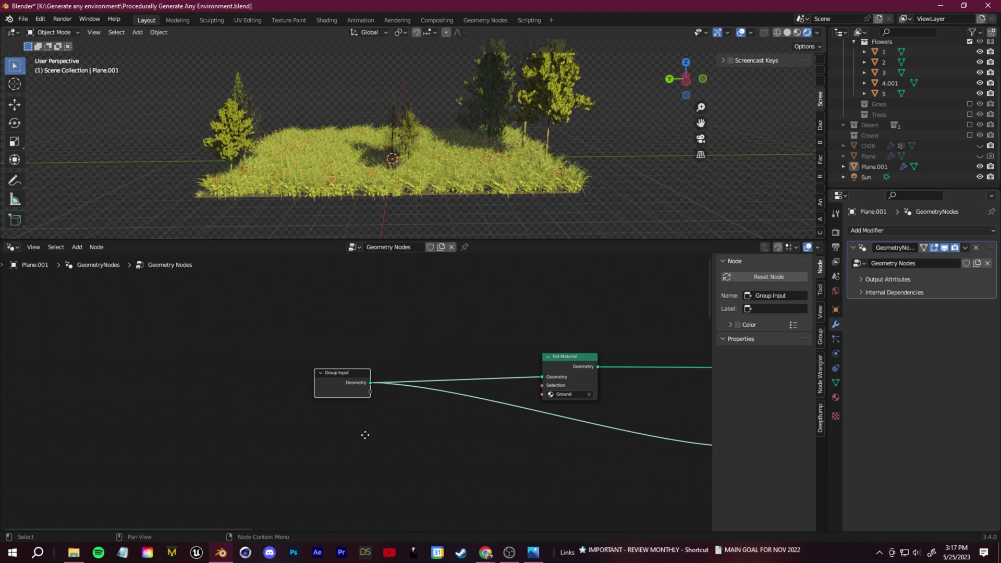
pyautogui.scroll(4, 347, 380)
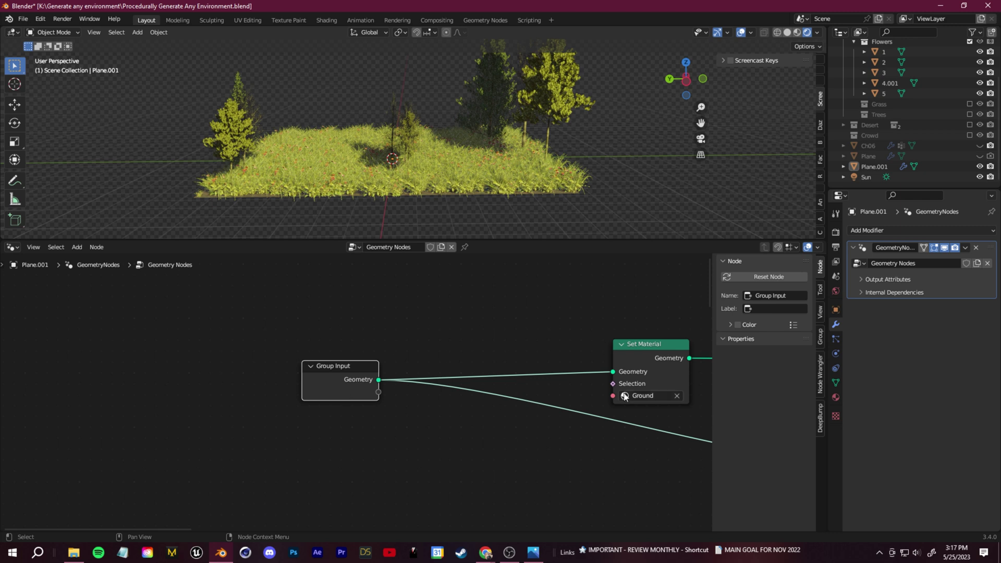
pyautogui.moveTo(613, 396); pyautogui.dragTo(378, 392)
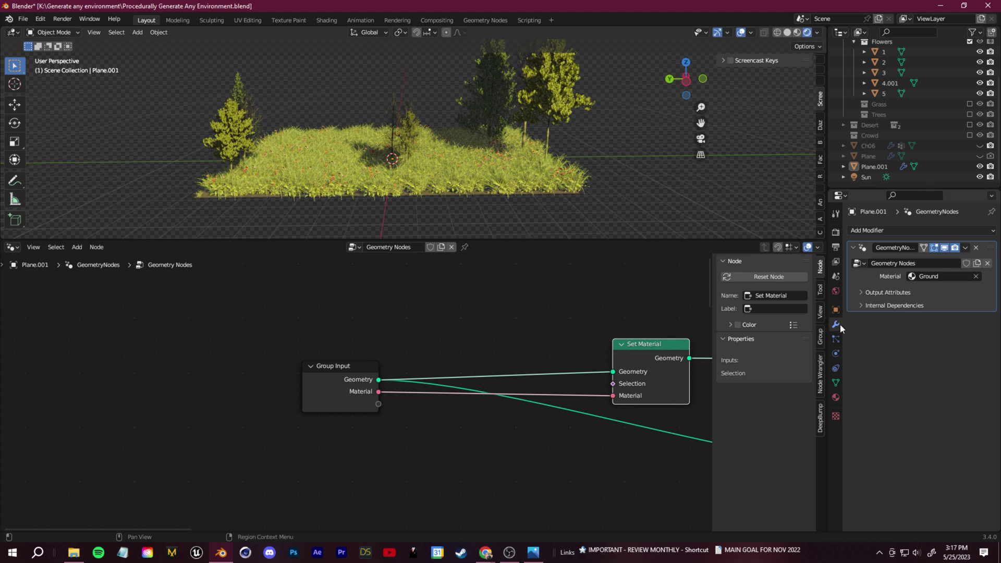
# Step: Duplicate the Group Input node and place the copy beside the Flowers frame
pyautogui.moveTo(482, 433); pyautogui.dragTo(261, 419, button='middle')
pyautogui.scroll(-15, 262, 417)
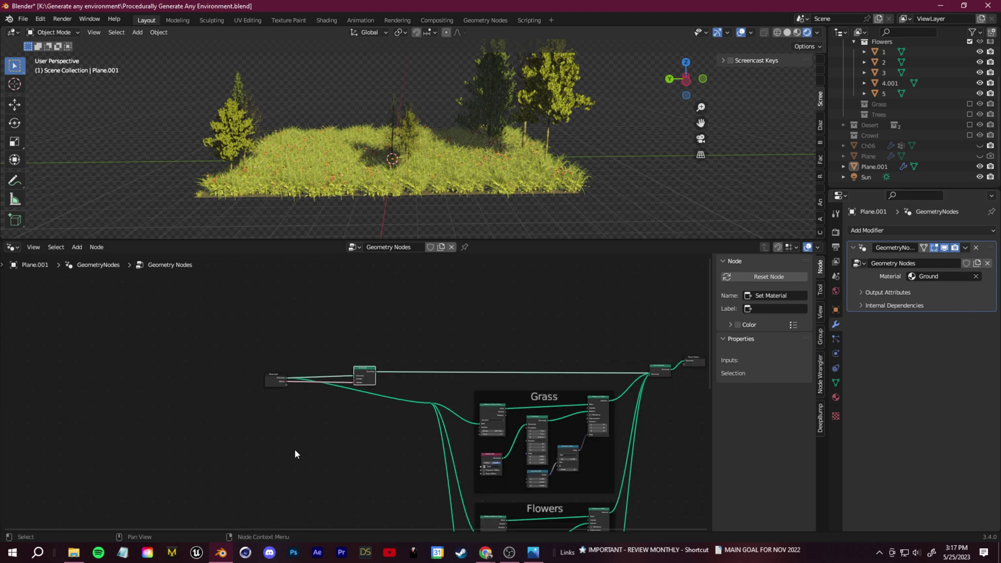
pyautogui.moveTo(319, 463); pyautogui.dragTo(238, 374, button='middle')
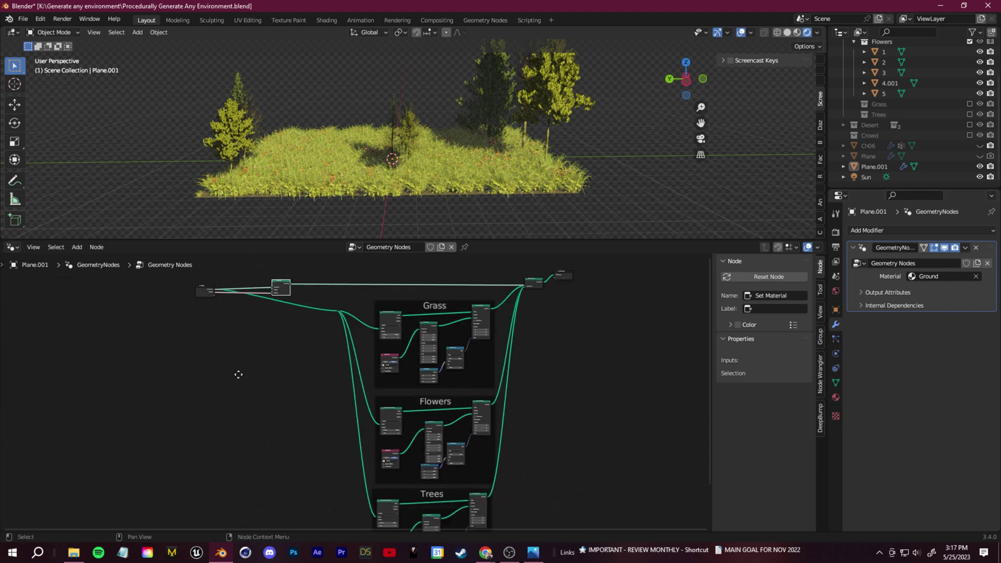
pyautogui.click(205, 292)
pyautogui.moveTo(188, 298); pyautogui.dragTo(347, 336, button='middle')
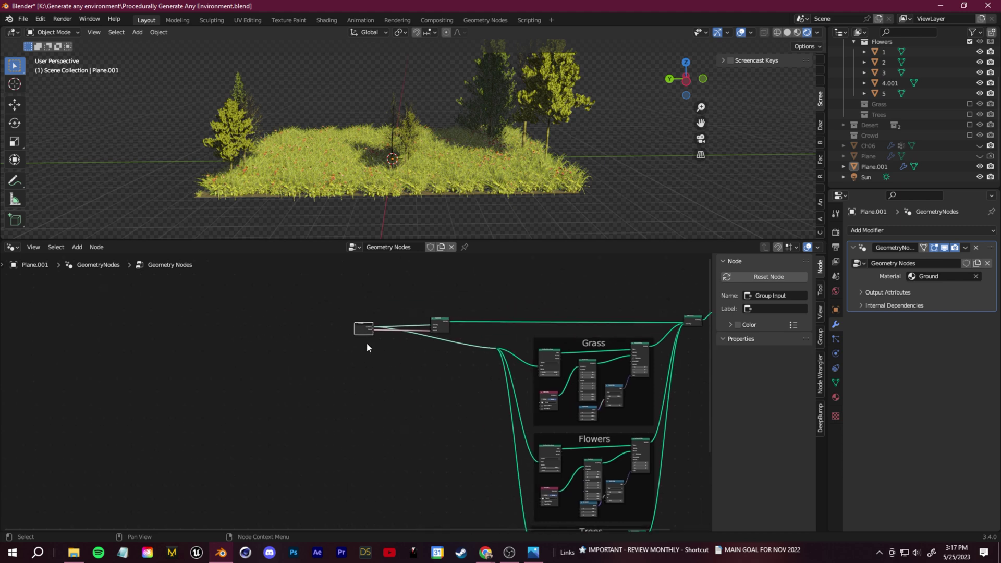
pyautogui.hotkey('shift', 'd')
pyautogui.click(485, 449)
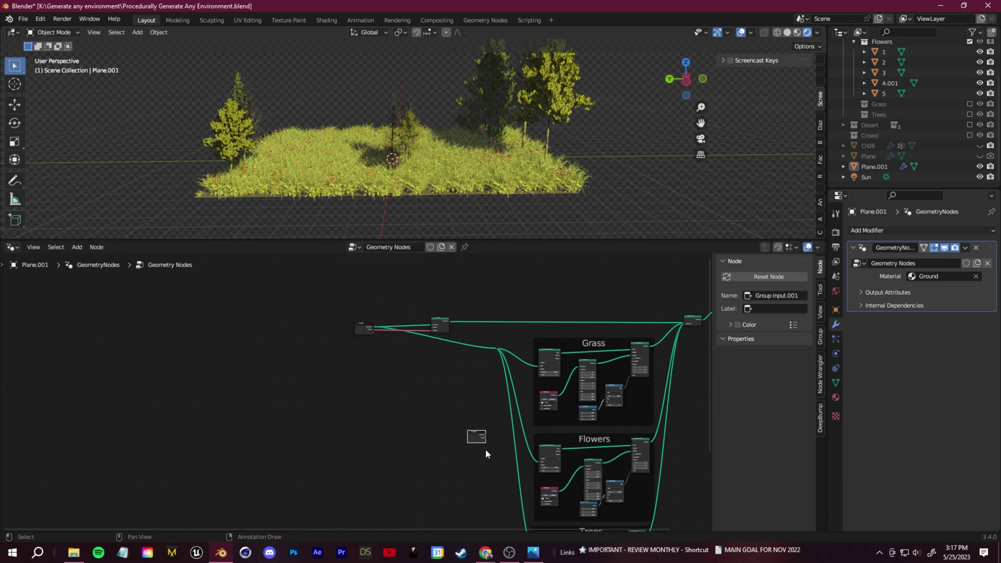
pyautogui.scroll(4, 386, 365)
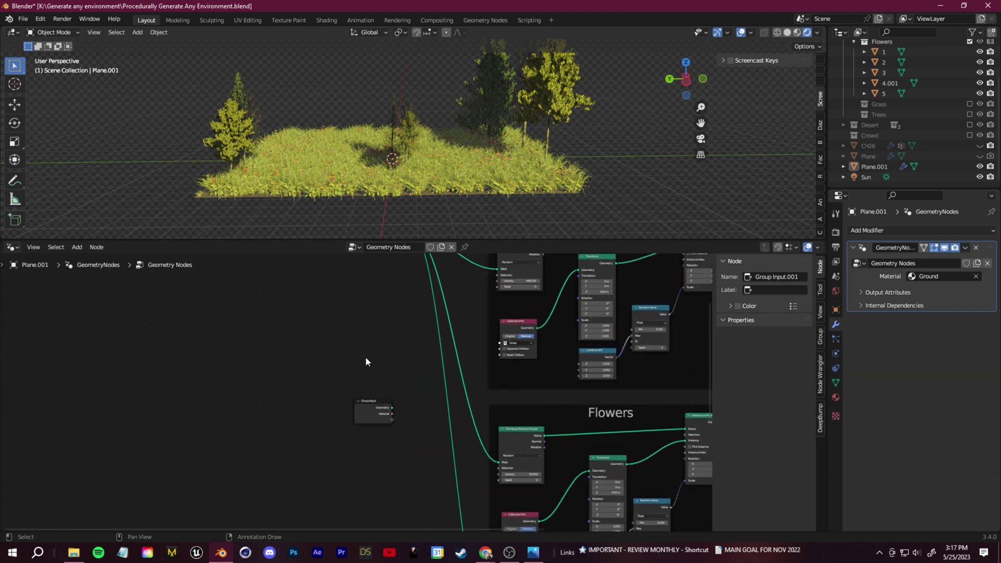
pyautogui.scroll(5, 367, 358)
pyautogui.moveTo(510, 282); pyautogui.dragTo(500, 349, button='middle')
pyautogui.scroll(-3, 501, 344)
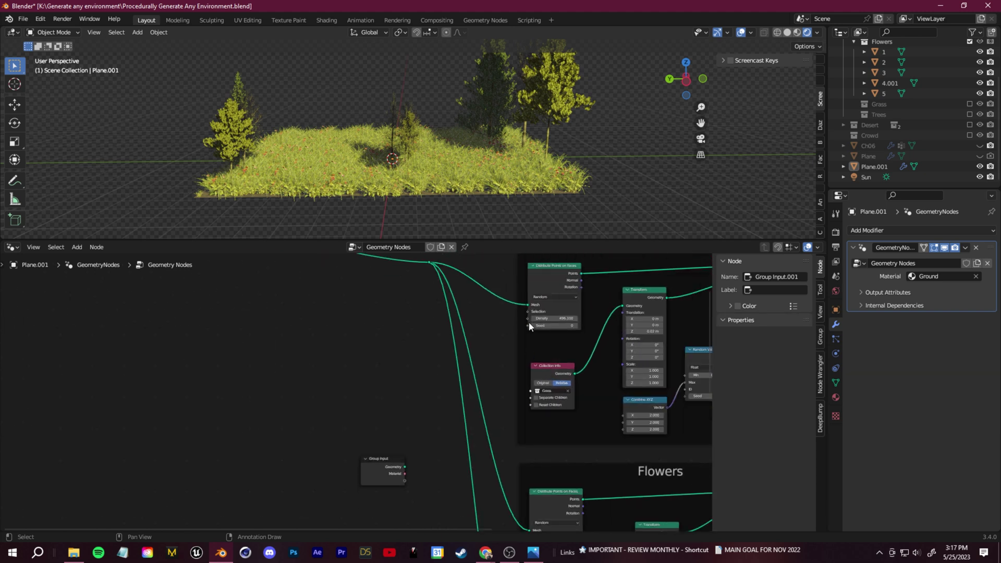
pyautogui.moveTo(528, 318); pyautogui.dragTo(525, 319)
pyautogui.click(495, 345)
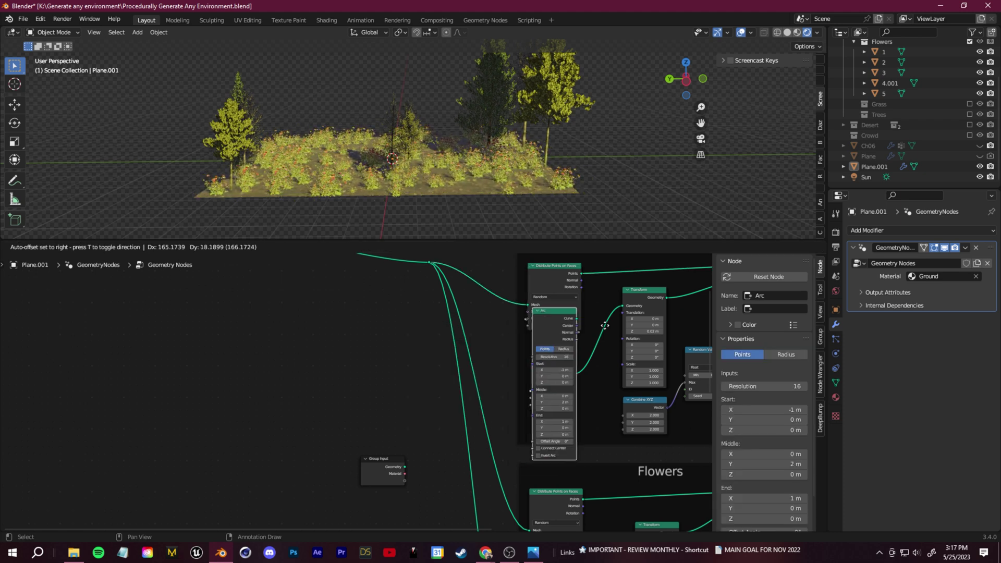
pyautogui.click(385, 345)
pyautogui.hotkey('ctrl', 'z')
# Step: Try Poisson Disk distribution with a Density Max of 181.2 on the Grass points node, and return it to Random
pyautogui.scroll(3, 565, 295)
pyautogui.moveTo(566, 294); pyautogui.dragTo(508, 321, button='middle')
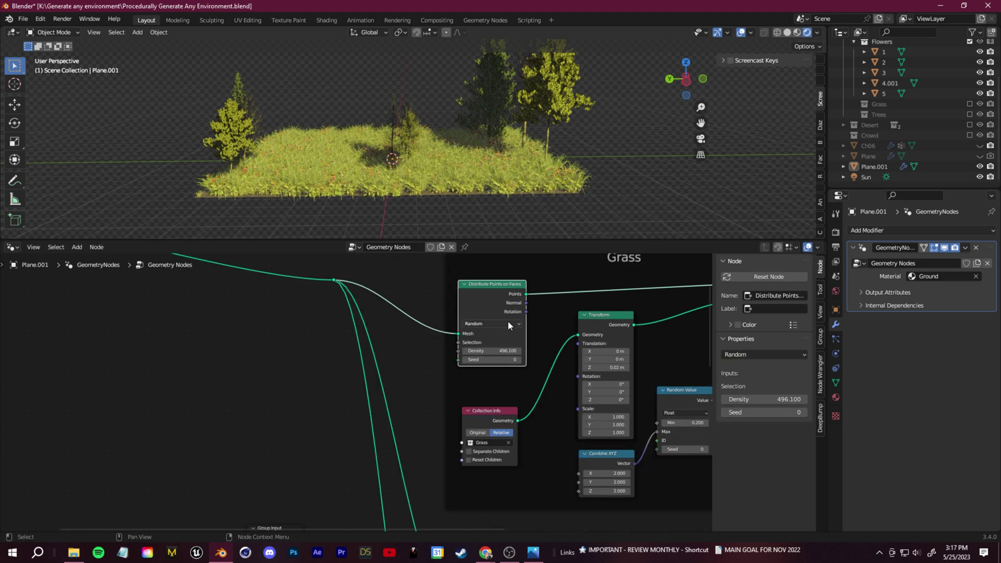
pyautogui.click(507, 321)
pyautogui.click(498, 341)
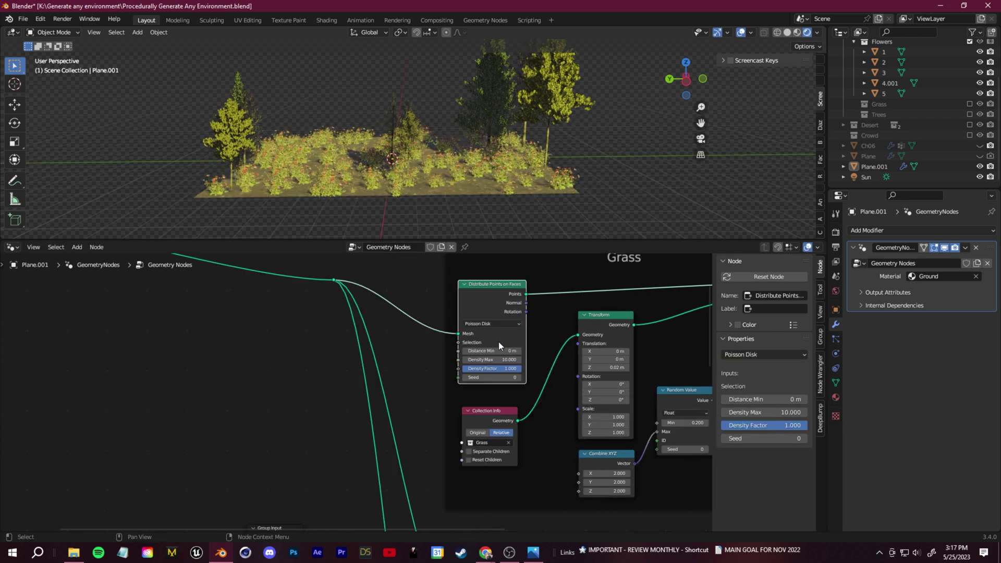
pyautogui.scroll(2, 421, 389)
pyautogui.moveTo(434, 152); pyautogui.dragTo(427, 124, button='middle')
pyautogui.scroll(3, 436, 204)
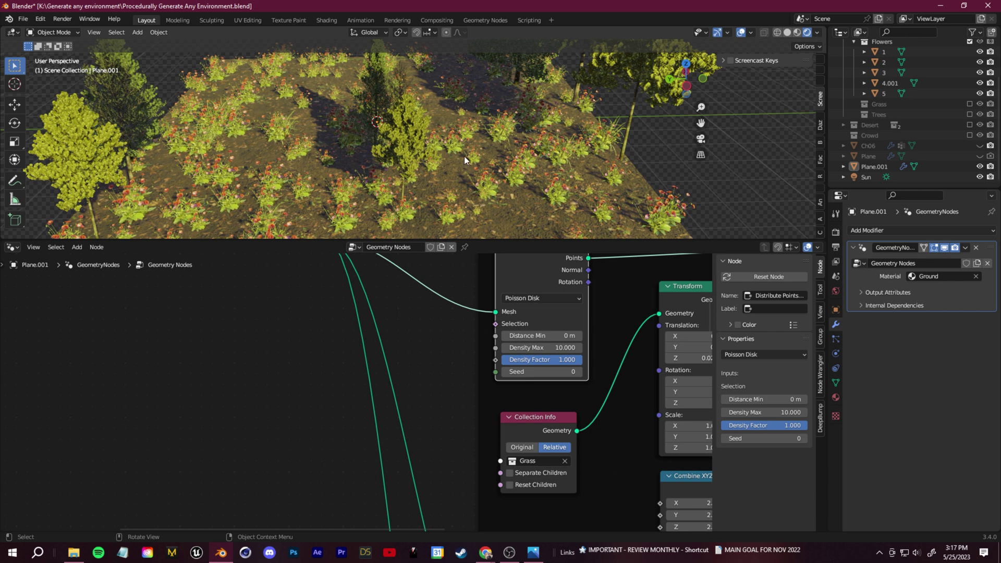
pyautogui.moveTo(565, 348); pyautogui.dragTo(641, 348)
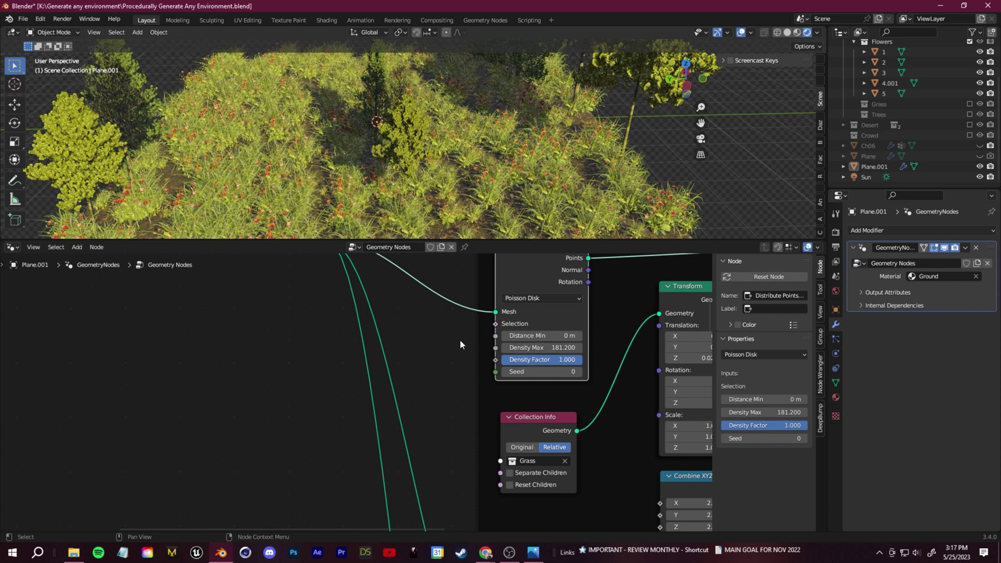
pyautogui.click(549, 296)
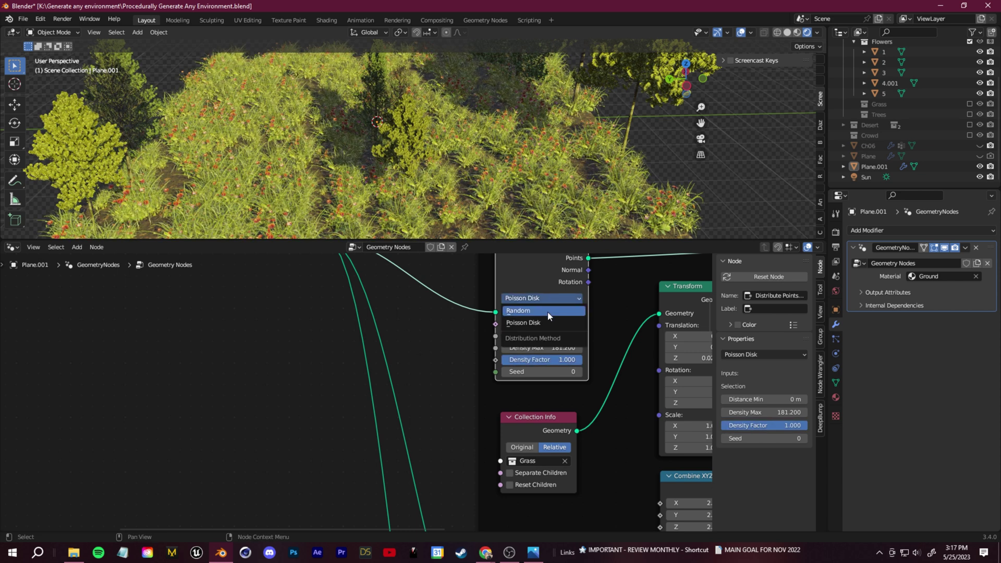
pyautogui.click(547, 312)
# Step: Connect the Grass frame's point Density to the duplicated Group Input and rename that group input Grass Density
pyautogui.scroll(-2, 547, 312)
pyautogui.moveTo(545, 315); pyautogui.dragTo(433, 477)
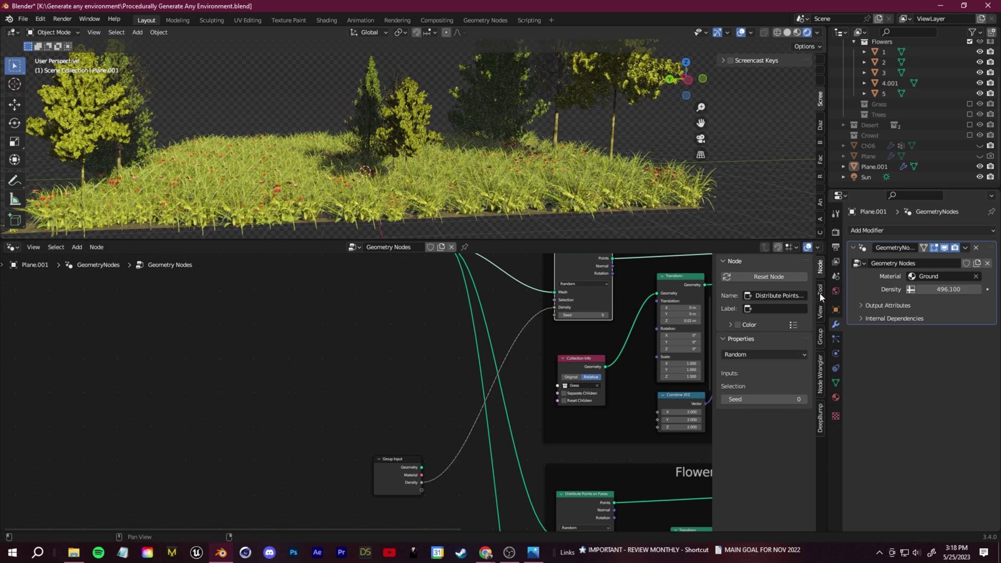
pyautogui.click(820, 337)
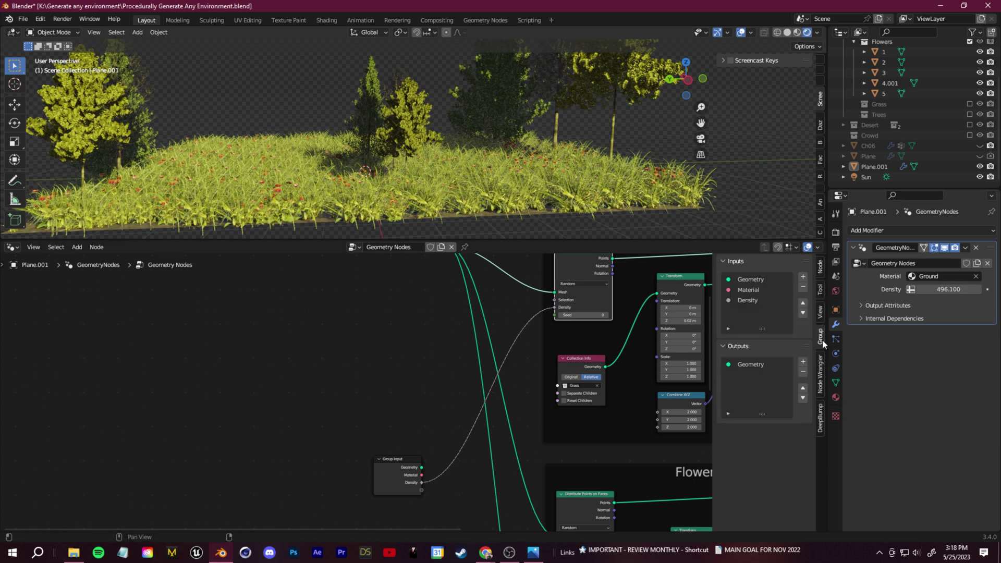
pyautogui.doubleClick(755, 300)
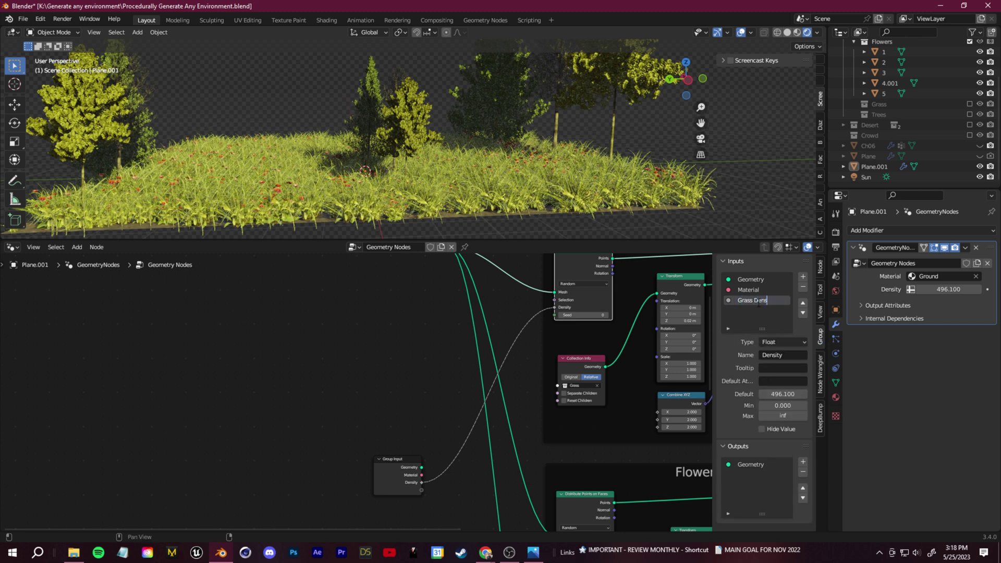
# Step: Expose the Flowers and Trees densities as group inputs named Flower Density and Tree Density, and move the Group Input copy away from the frames
pyautogui.moveTo(505, 414); pyautogui.dragTo(405, 370)
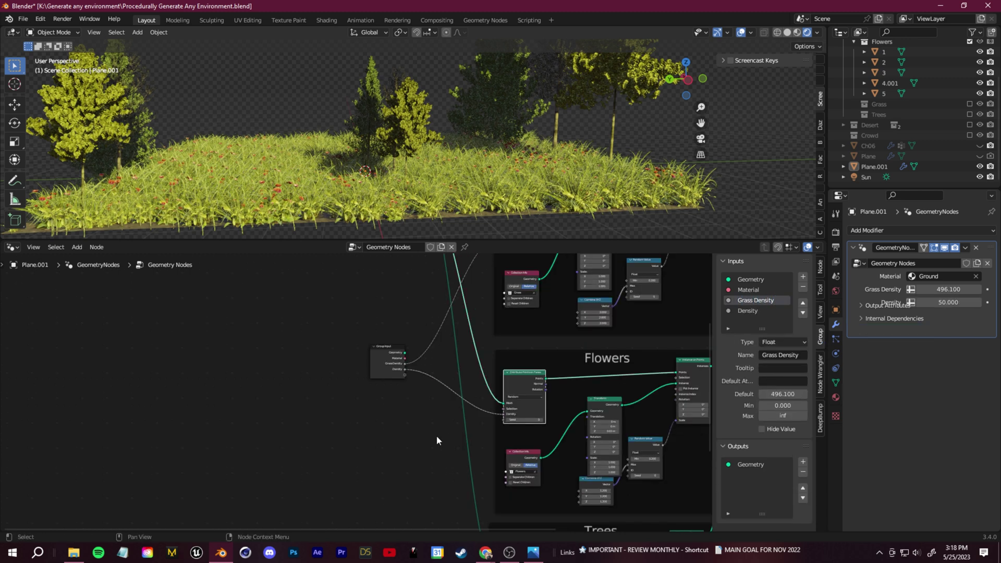
pyautogui.moveTo(489, 352); pyautogui.dragTo(558, 241, button='middle')
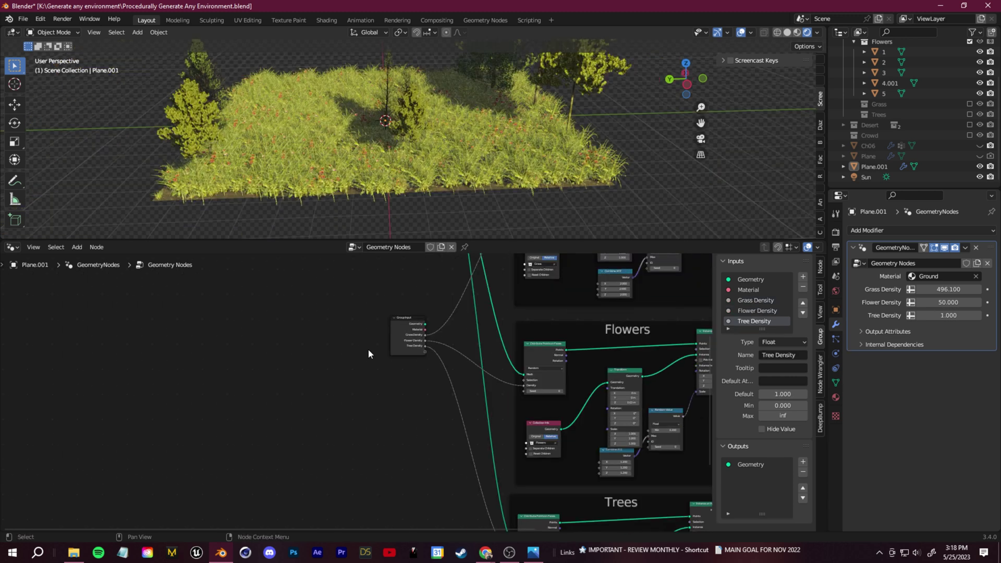
pyautogui.moveTo(401, 327); pyautogui.dragTo(344, 332)
pyautogui.scroll(-11, 392, 398)
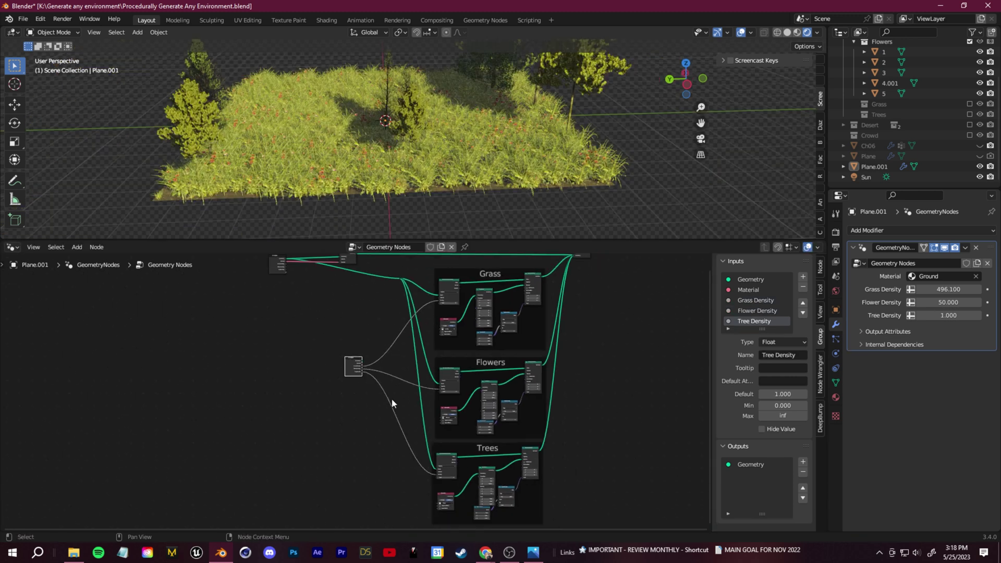
# Step: Move the Transform node in the Trees frame slightly away from the Random Value node
pyautogui.scroll(9, 392, 398)
pyautogui.moveTo(484, 167); pyautogui.dragTo(482, 156, button='middle')
pyautogui.moveTo(540, 514); pyautogui.dragTo(444, 346, button='middle')
pyautogui.scroll(10, 444, 386)
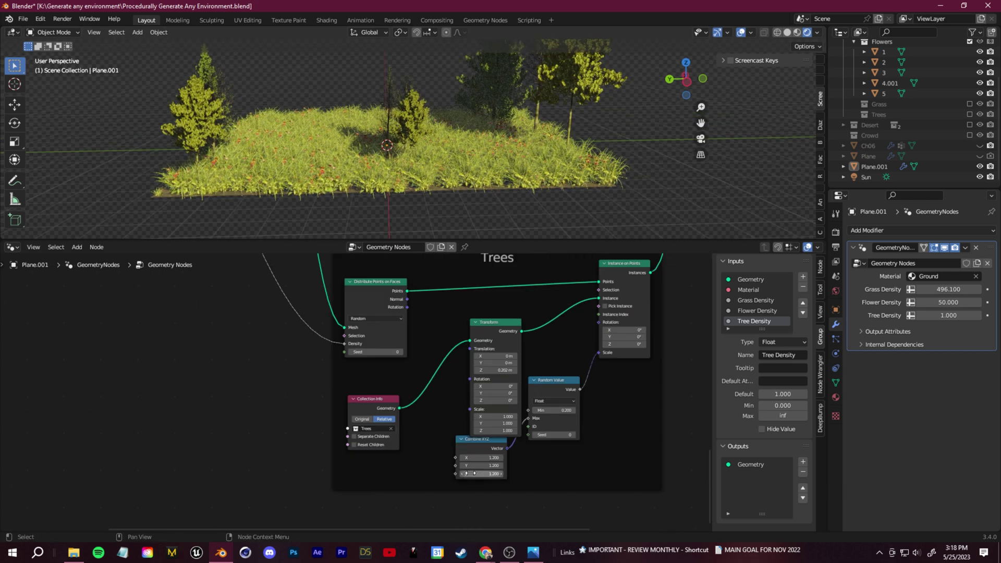
pyautogui.moveTo(540, 315); pyautogui.dragTo(532, 311)
pyautogui.scroll(-5, 572, 409)
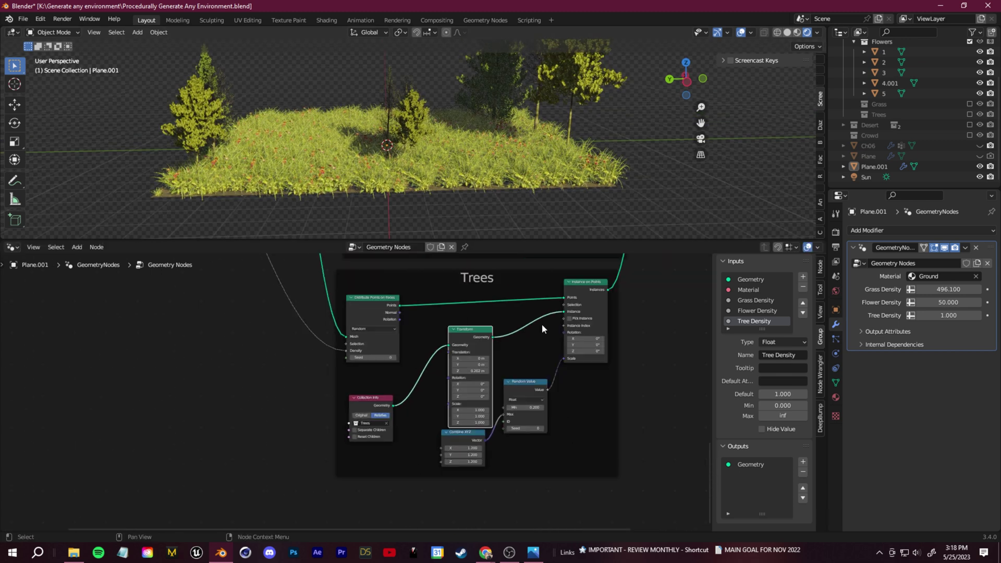
pyautogui.moveTo(550, 257); pyautogui.dragTo(525, 353, button='middle')
pyautogui.moveTo(368, 345); pyautogui.dragTo(521, 501, button='middle')
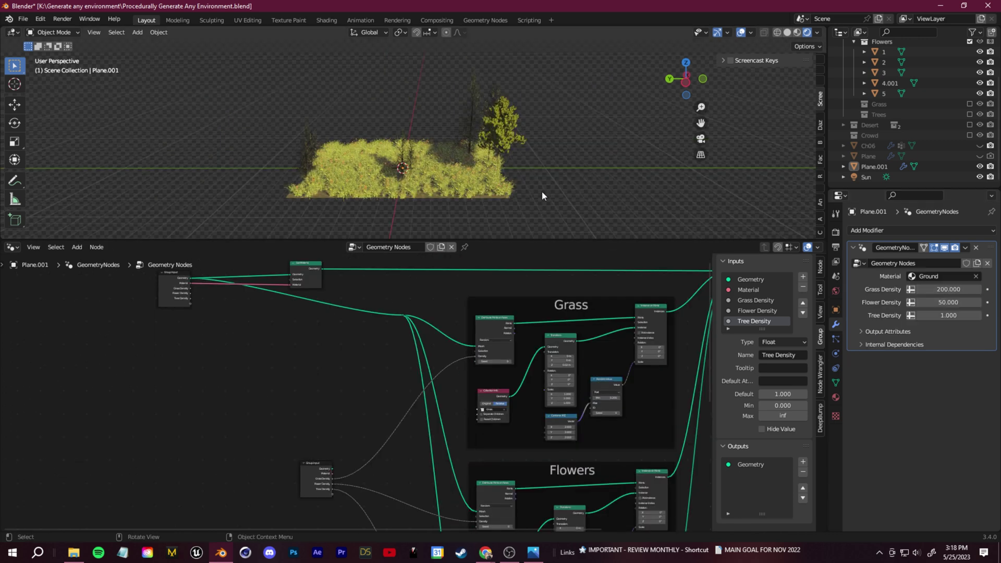
# Step: Select the forest plane and move the original Group Input node down, away from the Set Material node
pyautogui.scroll(5, 541, 170)
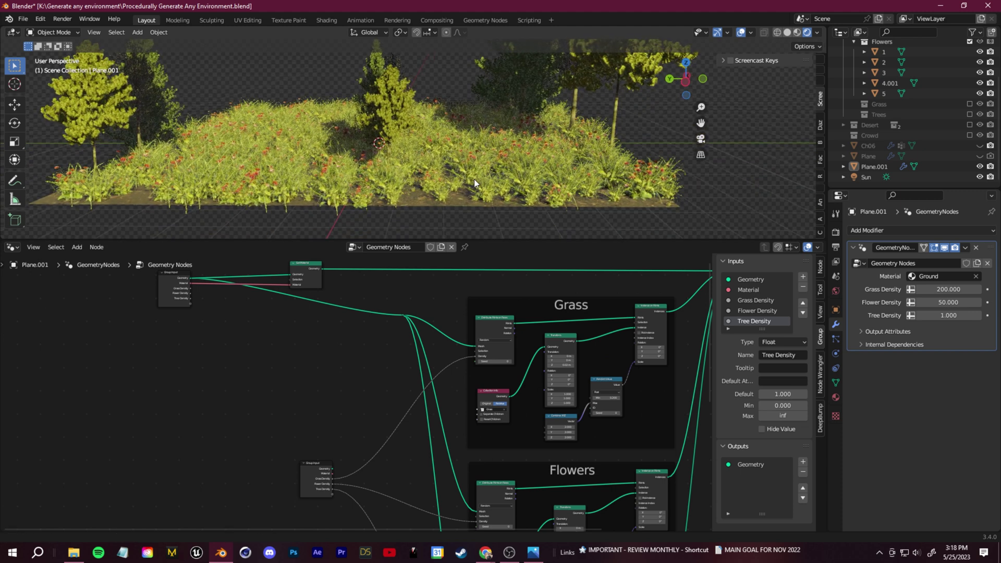
pyautogui.scroll(2, 474, 179)
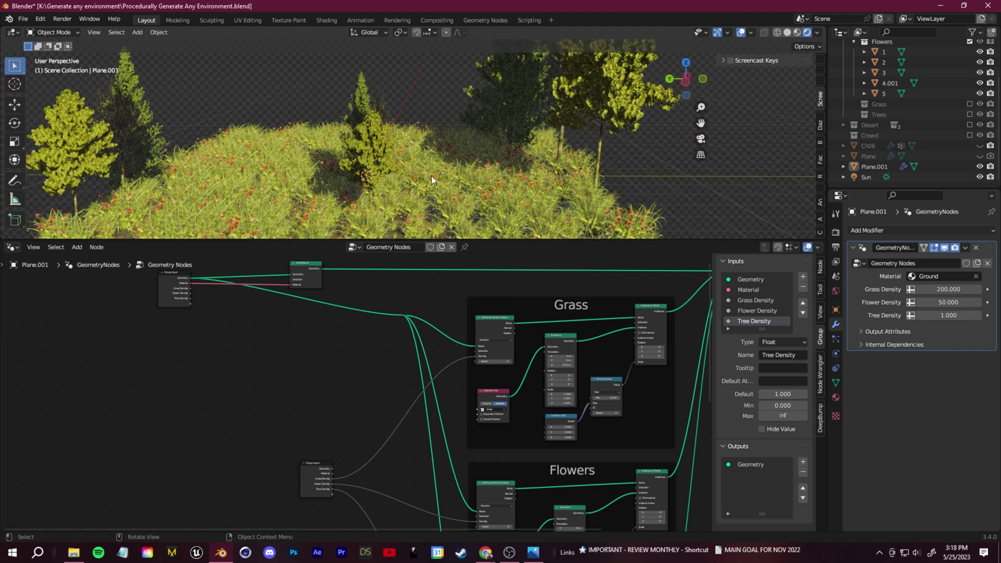
pyautogui.scroll(-3, 526, 178)
pyautogui.click(525, 179)
pyautogui.moveTo(169, 305); pyautogui.dragTo(266, 380, button='middle')
pyautogui.scroll(3, 402, 355)
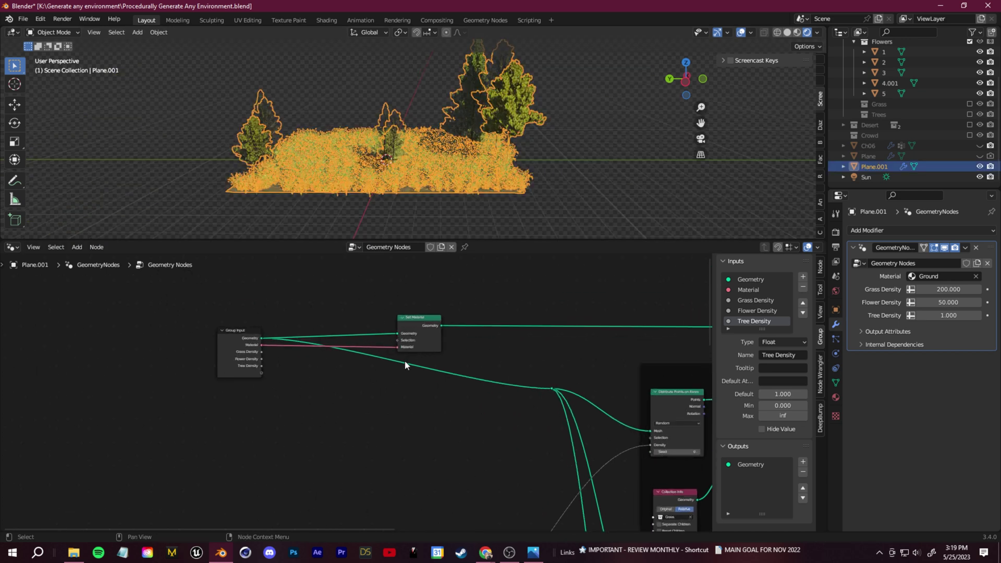
pyautogui.moveTo(192, 367); pyautogui.dragTo(230, 429)
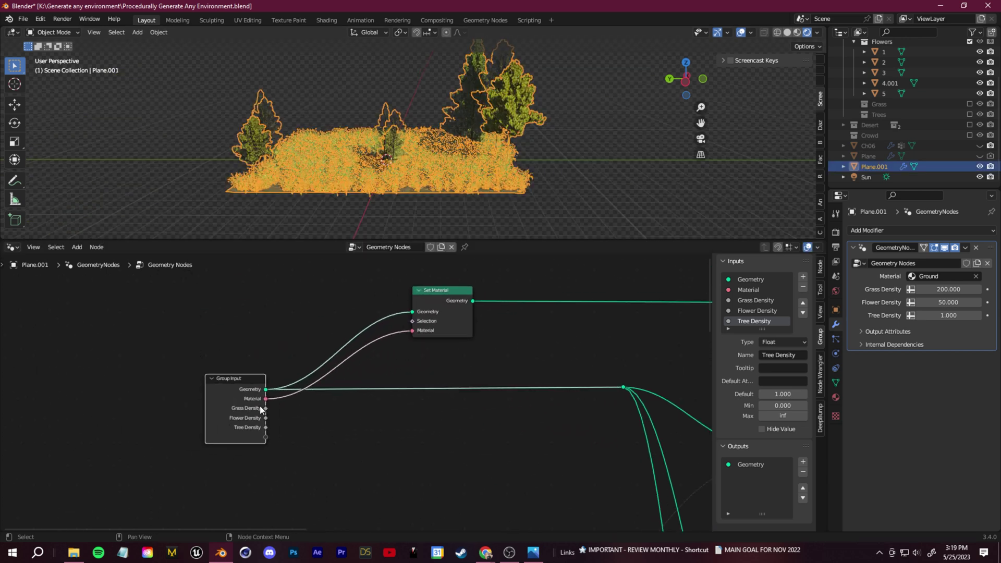
# Step: Try a Grid mesh node as the geometry source by inserting it on the link that feeds the scatter frames
pyautogui.click(490, 417)
pyautogui.hotkey('shift', 'a')
pyautogui.click(475, 295)
pyautogui.write('grid')
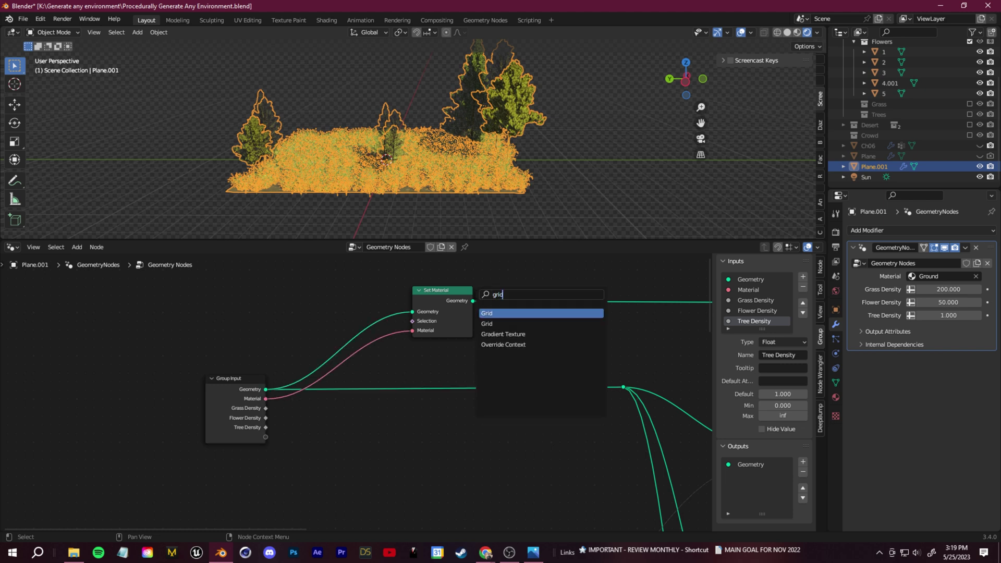
pyautogui.click(497, 324)
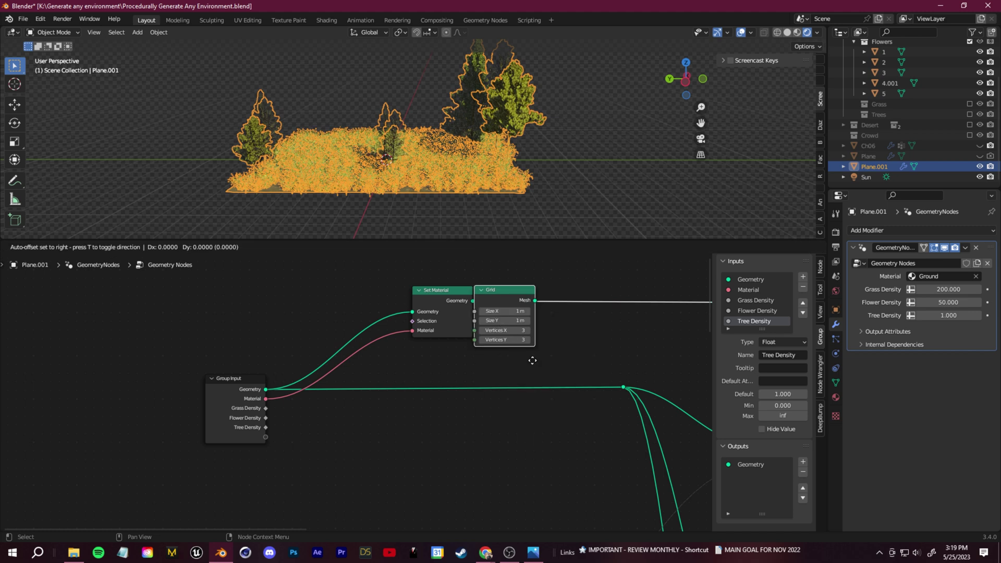
pyautogui.click(510, 355)
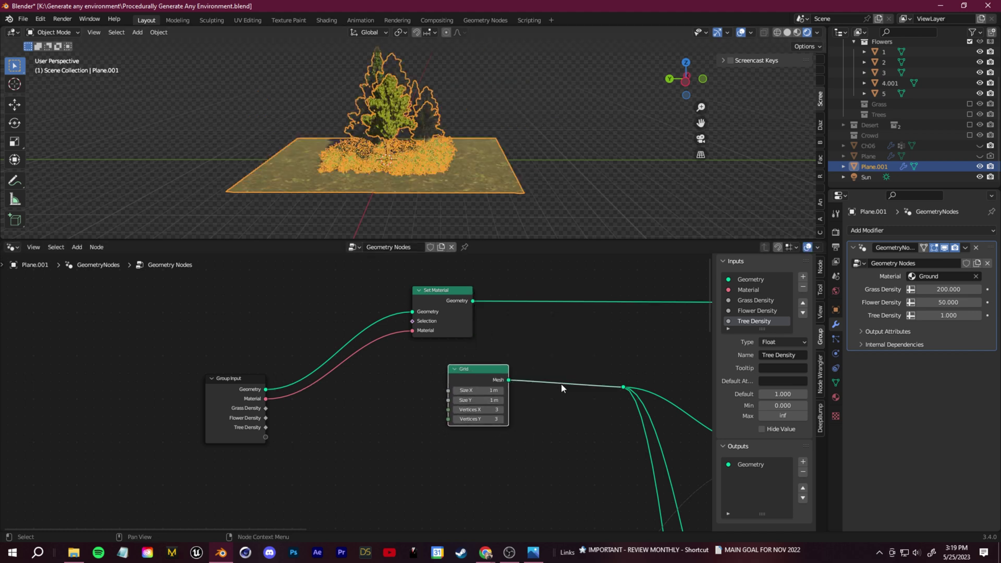
# Step: Try larger Grid dimensions, starting at 2 m in both directions and going up to Size X 4.6 m and Size Y 4 m
pyautogui.click(502, 391)
pyautogui.click(491, 391)
pyautogui.write('2')
pyautogui.press('Return')
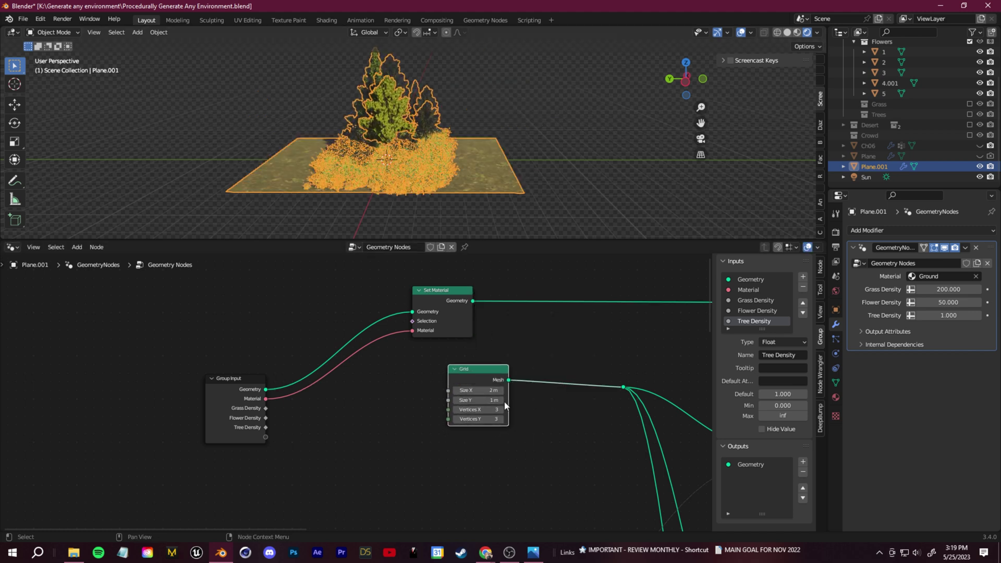
pyautogui.click(498, 400)
pyautogui.write('2')
pyautogui.press('Return')
pyautogui.click(498, 391)
pyautogui.write('3')
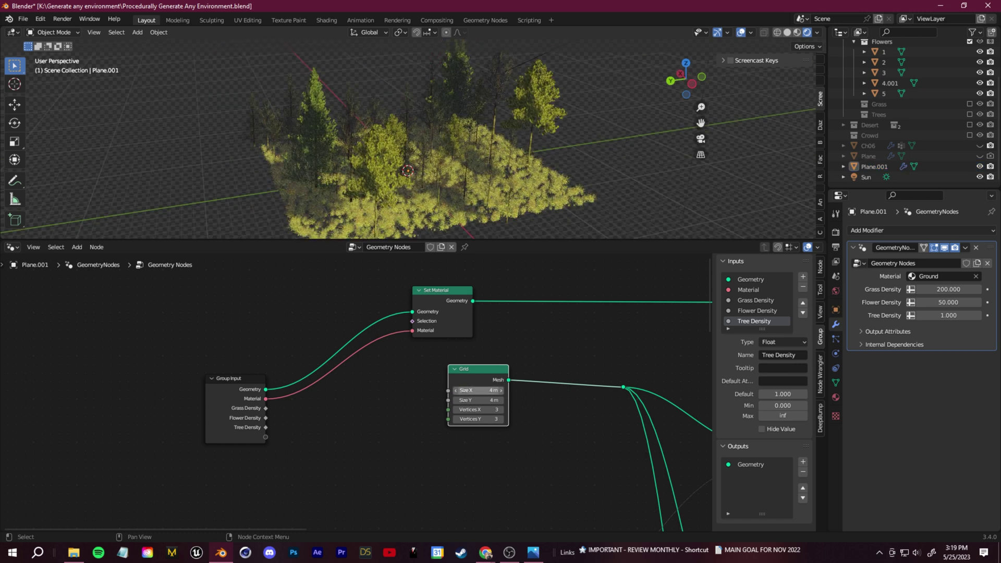
pyautogui.moveTo(478, 391); pyautogui.dragTo(493, 390)
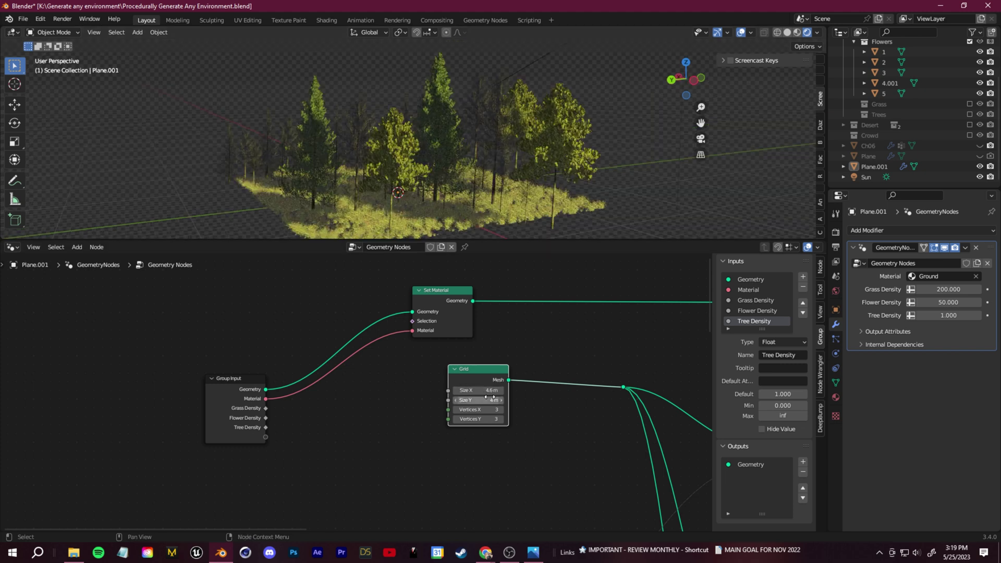
# Step: Remove the Grid node and reconnect the Group Input's Geometry output to the reroute feeding the scatter frames
pyautogui.keyDown('ctrl'); pyautogui.moveTo(539, 360); pyautogui.dragTo(535, 400, button='right'); pyautogui.keyUp('ctrl')
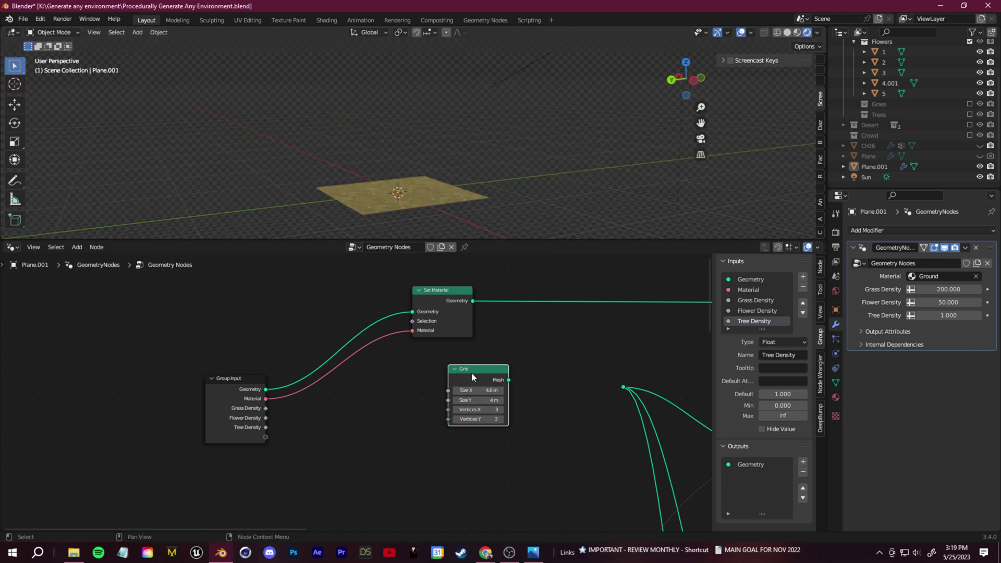
pyautogui.press('x')
pyautogui.moveTo(266, 389); pyautogui.dragTo(621, 389)
# Step: Examine the scattered forest from several angles and the nodes between the Group Input and the Grass frame
pyautogui.moveTo(456, 154); pyautogui.dragTo(427, 162, button='middle')
pyautogui.scroll(4, 439, 199)
pyautogui.keyDown('shift'); pyautogui.moveTo(365, 127); pyautogui.dragTo(372, 180, button='middle'); pyautogui.keyUp('shift')
pyautogui.scroll(-3, 384, 160)
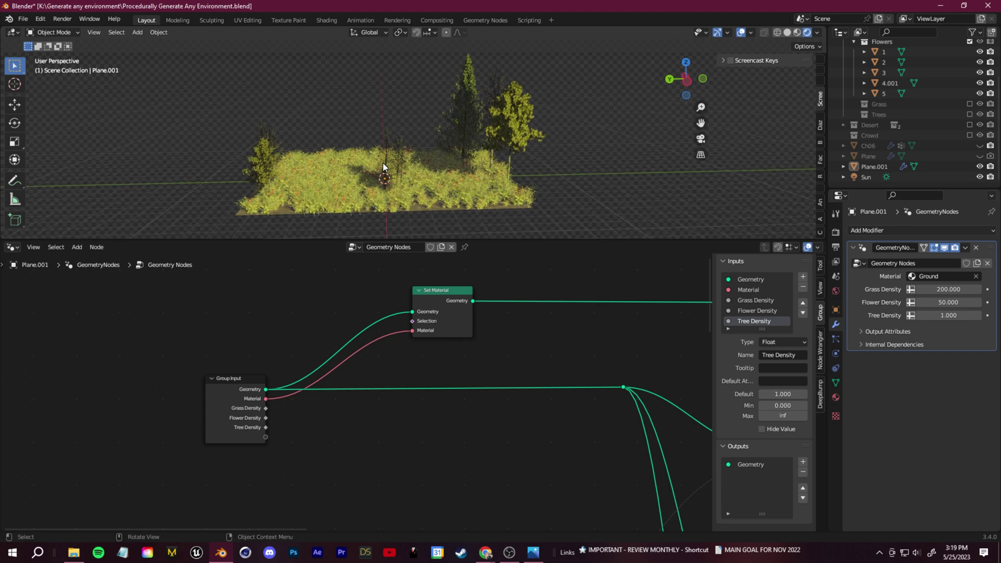
pyautogui.scroll(5, 411, 154)
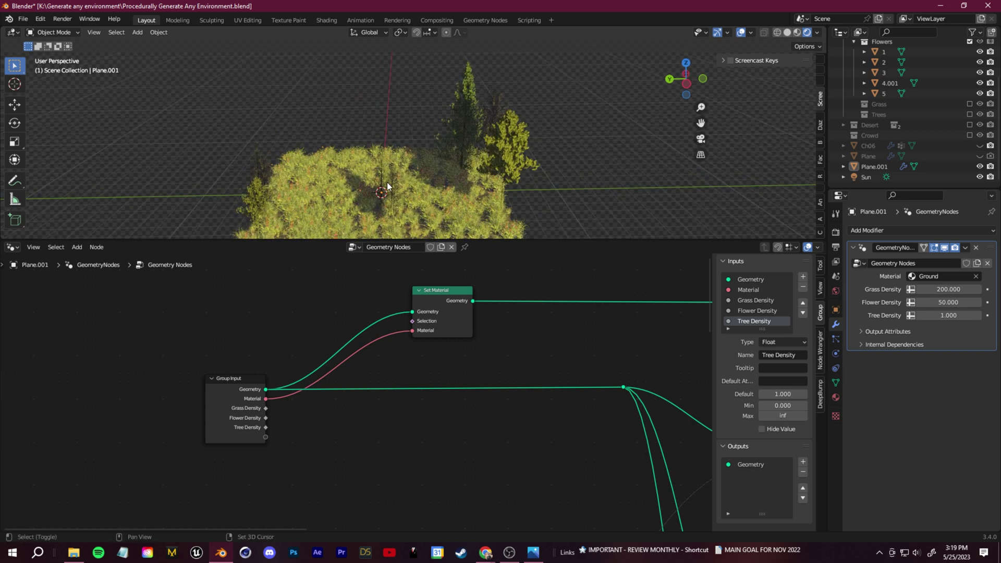
pyautogui.scroll(-3, 399, 152)
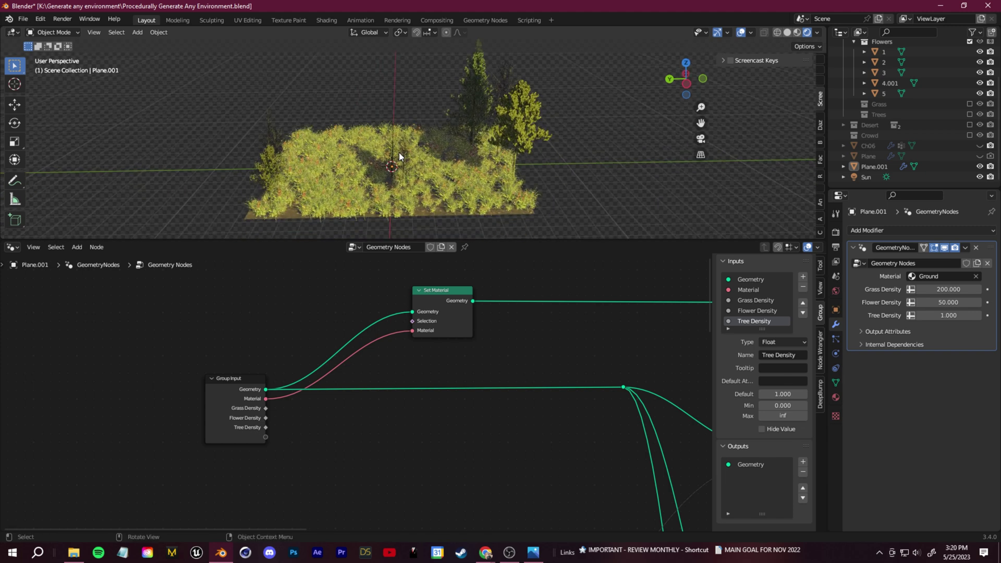
pyautogui.moveTo(497, 389); pyautogui.dragTo(341, 386, button='middle')
pyautogui.scroll(-2, 340, 385)
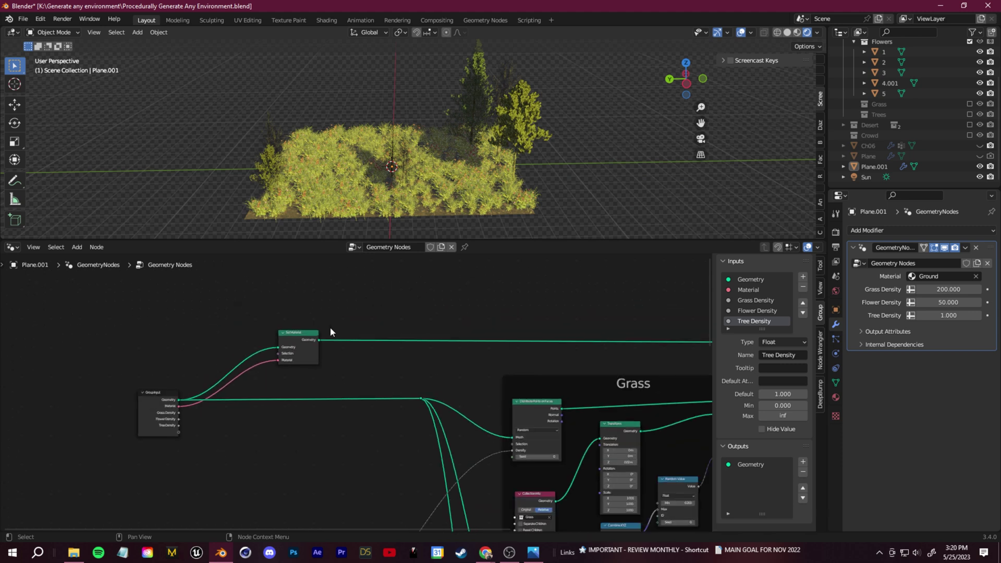
pyautogui.scroll(3, 436, 212)
pyautogui.scroll(-2, 433, 206)
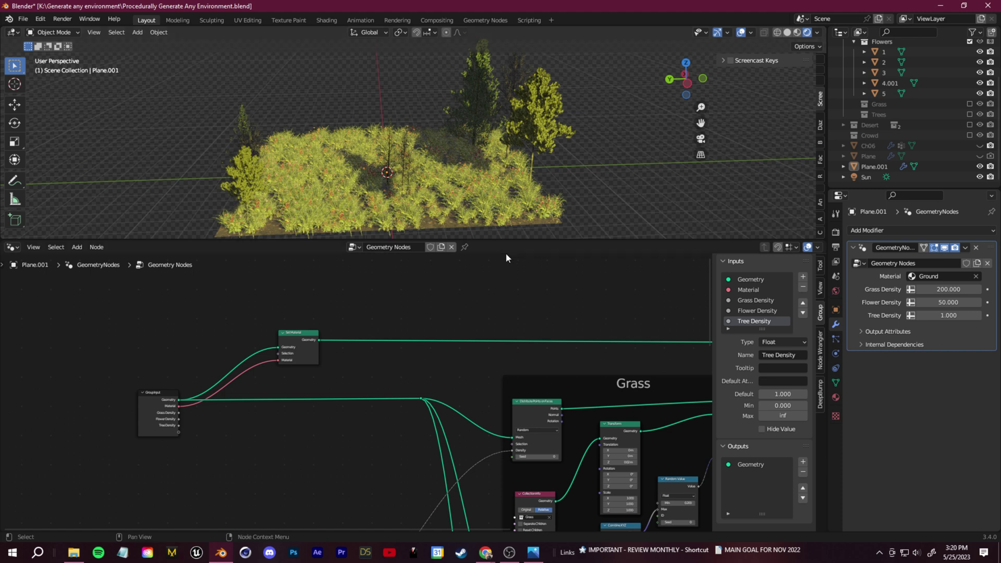
# Step: Enlarge the 3D view, then hide the selected plane's geometry nodes modifier in it and switch the plane to Weight Paint mode
pyautogui.moveTo(504, 240); pyautogui.dragTo(504, 319)
pyautogui.click(446, 267)
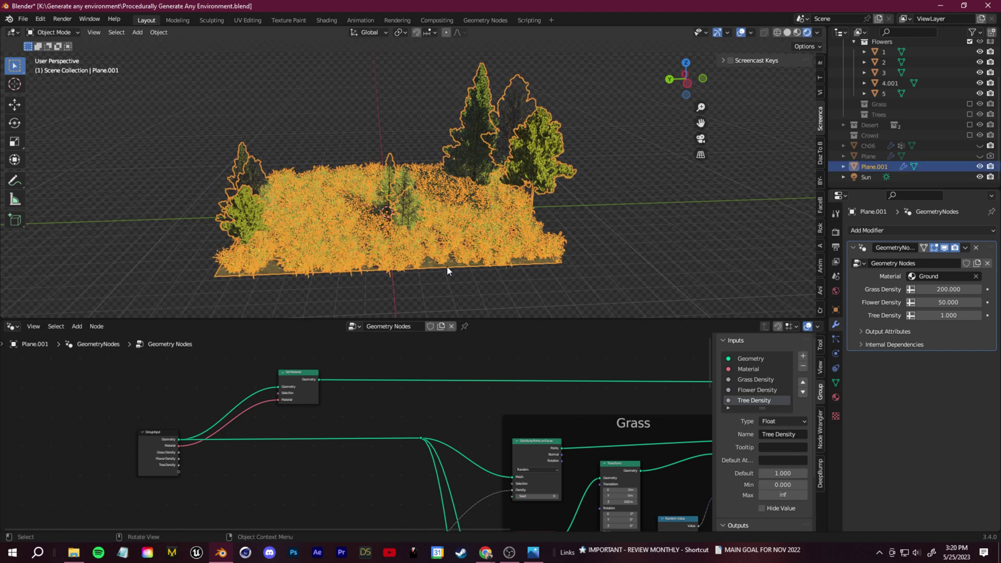
pyautogui.click(944, 248)
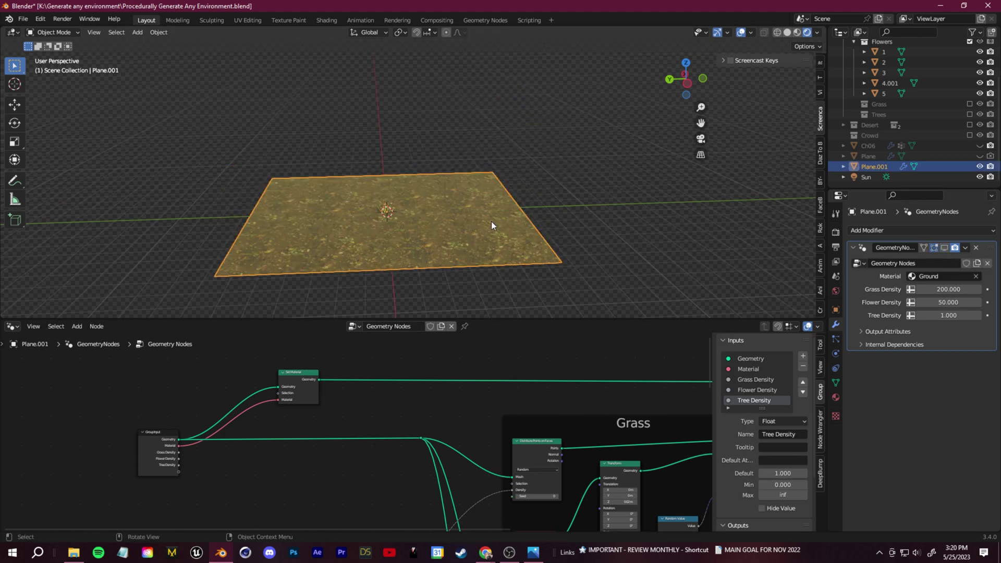
pyautogui.click(49, 33)
pyautogui.click(64, 91)
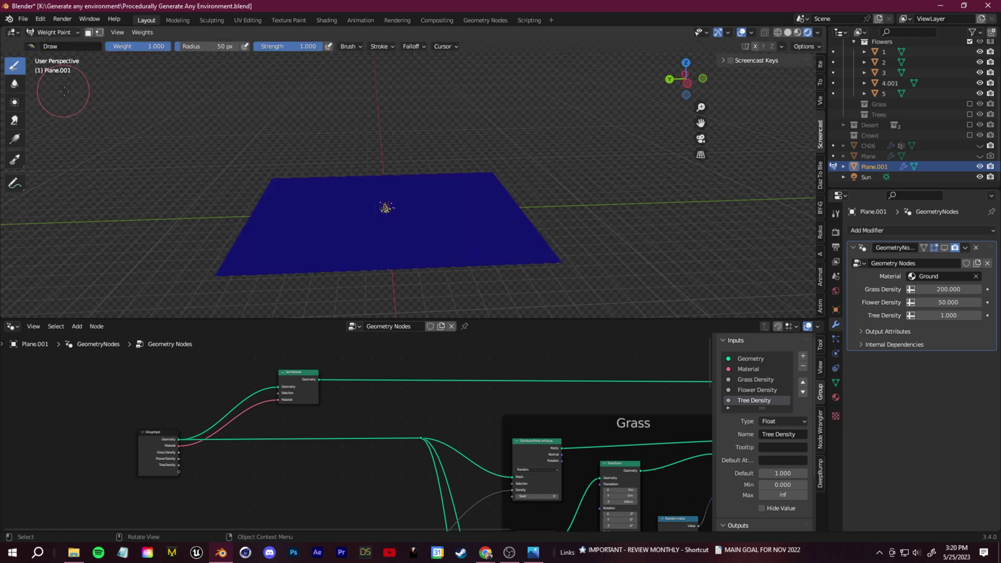
# Step: Paint patches of weight 1.000 with the Draw brush on three corners of the plane, leaving the near right corner unpainted
pyautogui.moveTo(386, 157); pyautogui.dragTo(391, 183, button='middle')
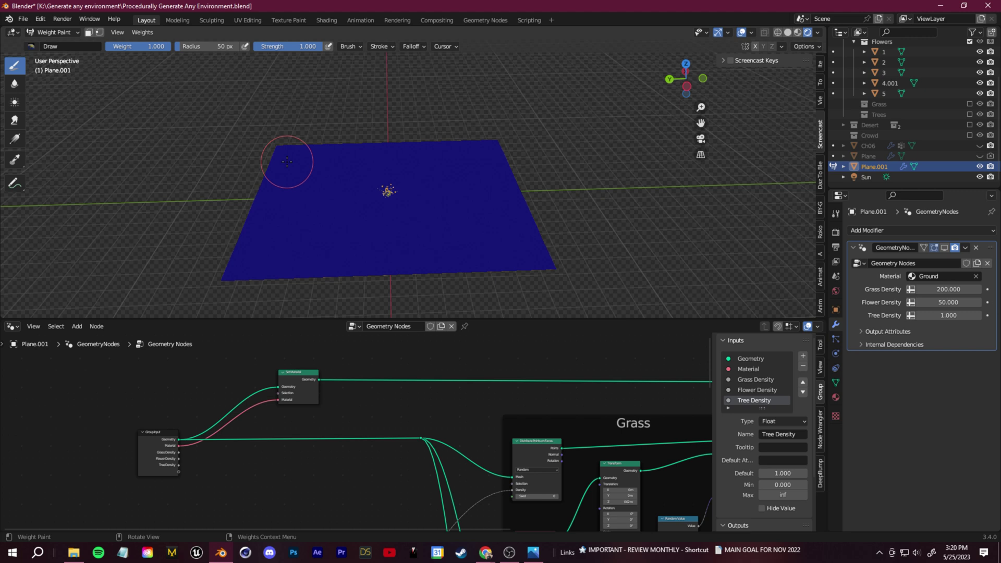
pyautogui.moveTo(268, 267); pyautogui.dragTo(270, 256)
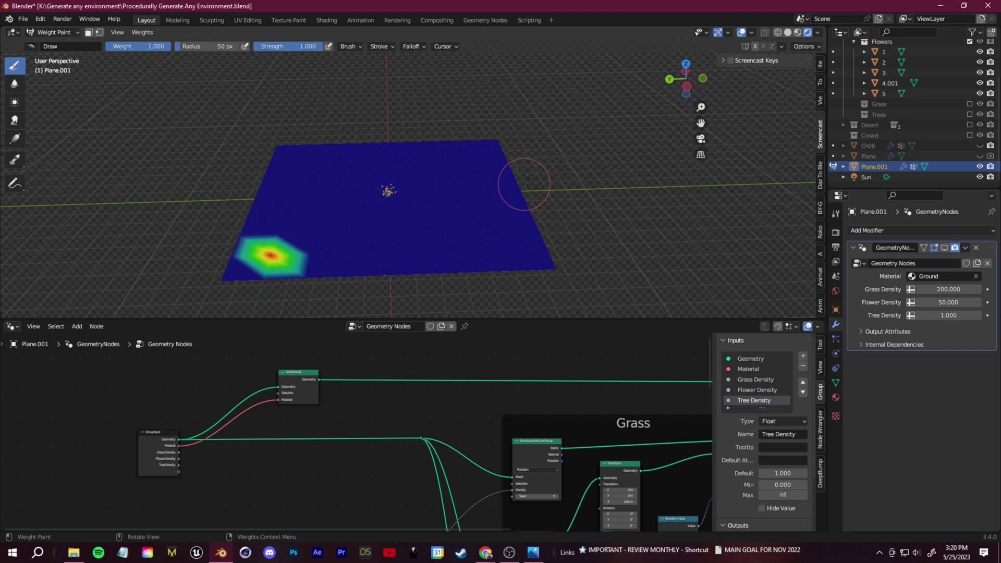
pyautogui.moveTo(471, 151); pyautogui.dragTo(476, 153)
pyautogui.moveTo(298, 159); pyautogui.dragTo(306, 155)
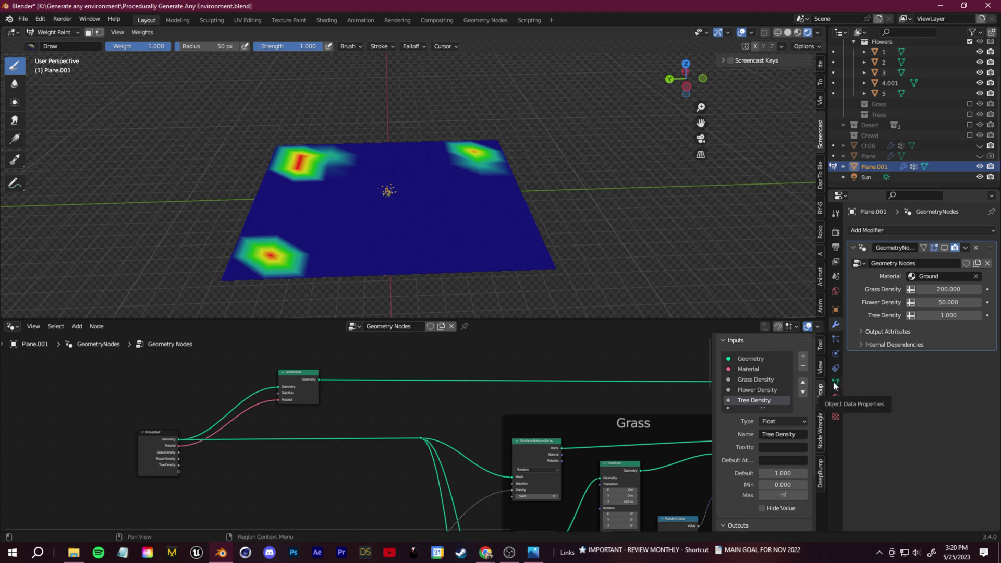
# Step: Rename the plane's painted vertex group to Trees Here
pyautogui.click(833, 381)
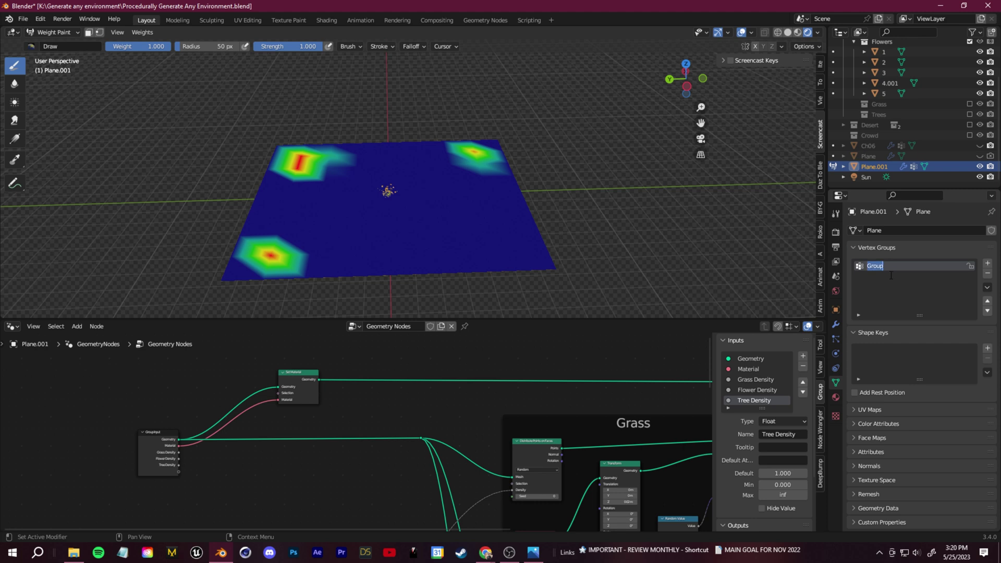
pyautogui.write('T')
pyautogui.write('rees Here')
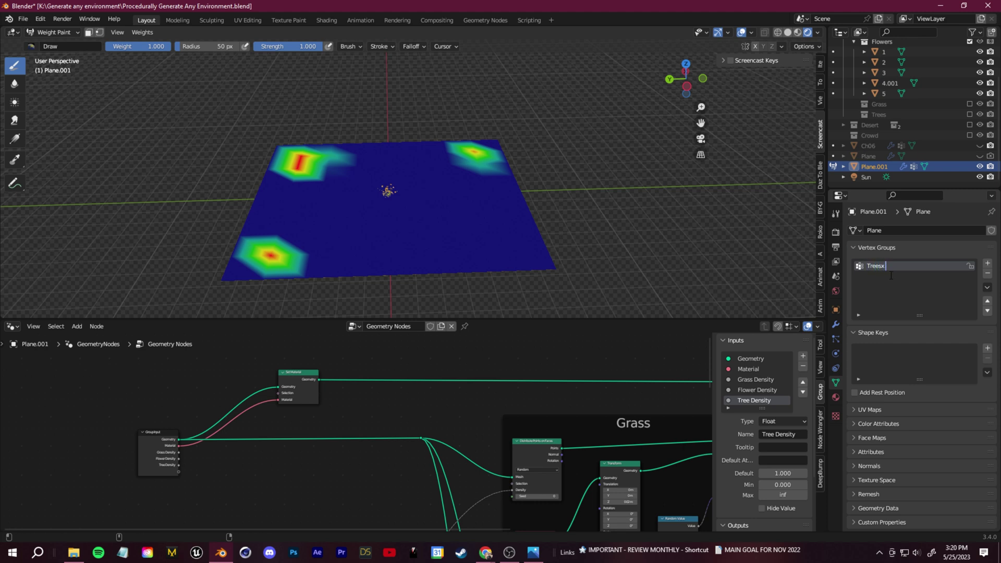
pyautogui.press('Return')
# Step: Return the plane to Object Mode and show its geometry nodes modifier in the viewport again, then deselect the plane
pyautogui.click(52, 33)
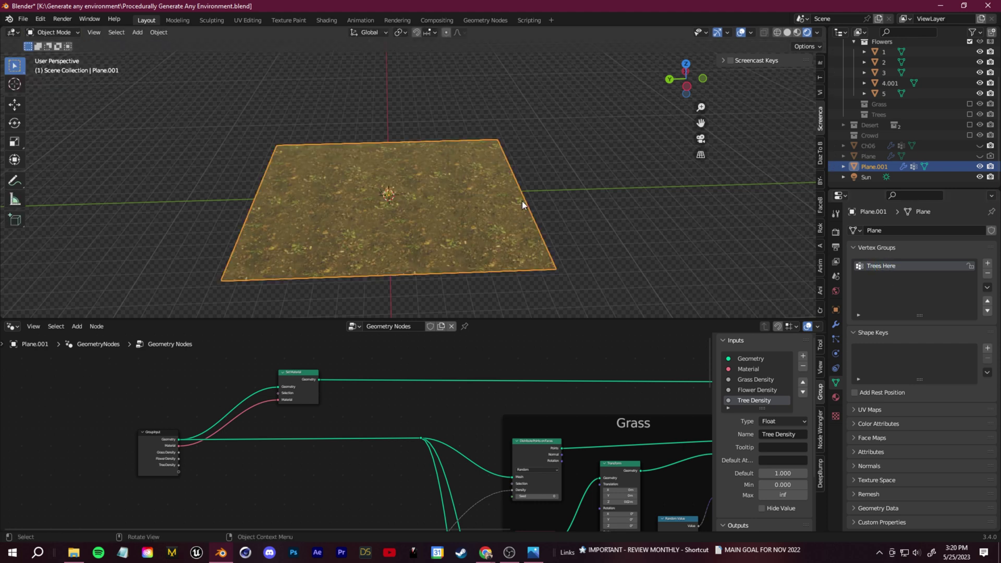
pyautogui.click(835, 326)
pyautogui.click(944, 247)
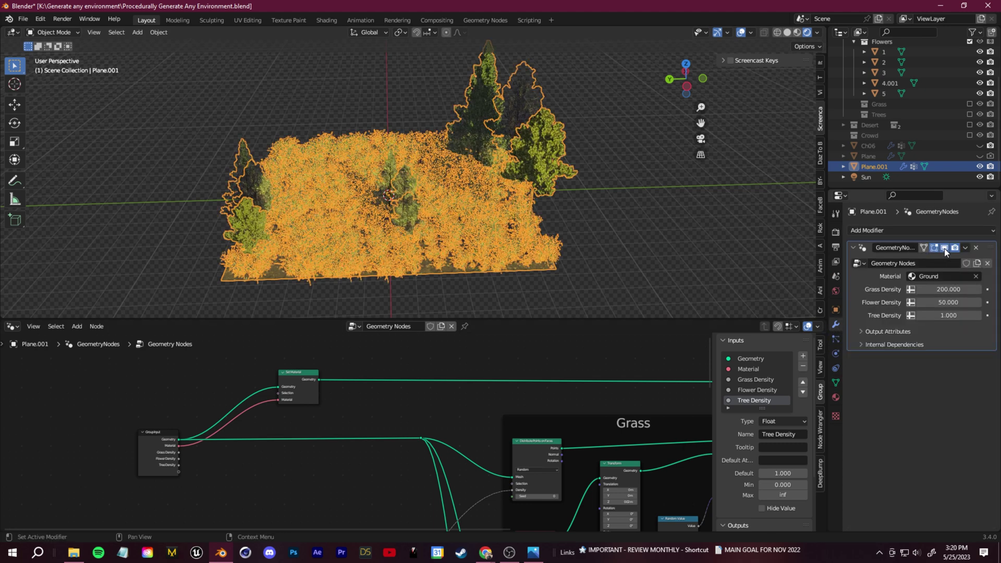
pyautogui.click(644, 273)
pyautogui.moveTo(644, 273); pyautogui.dragTo(633, 248, button='middle')
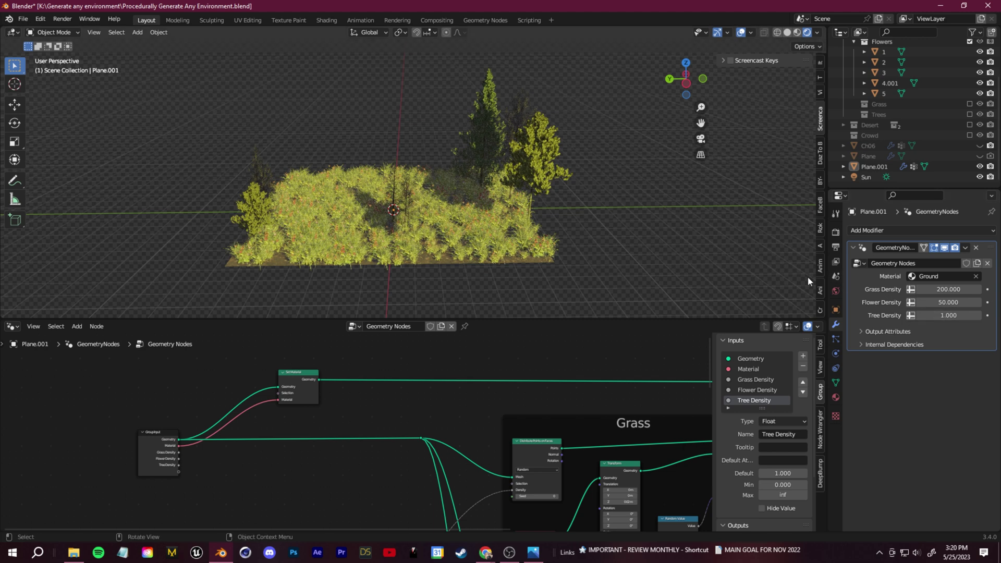
# Step: Switch the modifier's Tree Density input to an attribute and assign the Trees Here vertex group to it
pyautogui.click(911, 315)
pyautogui.click(948, 316)
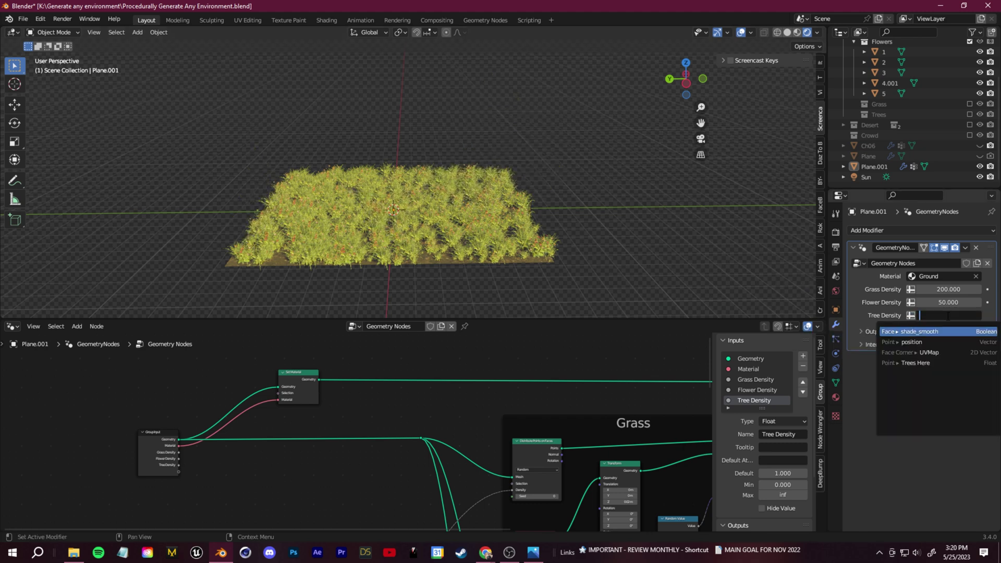
pyautogui.click(923, 363)
# Step: Set the distribution method of the Distribute Points on Faces node in the Trees frame to Poisson Disk
pyautogui.moveTo(462, 146)
pyautogui.mouseDown(button='middle')
pyautogui.moveTo(464, 171)
pyautogui.moveTo(462, 147)
pyautogui.mouseUp(button='middle')
pyautogui.moveTo(541, 498); pyautogui.dragTo(473, 336, button='middle')
pyautogui.scroll(-10, 412, 477)
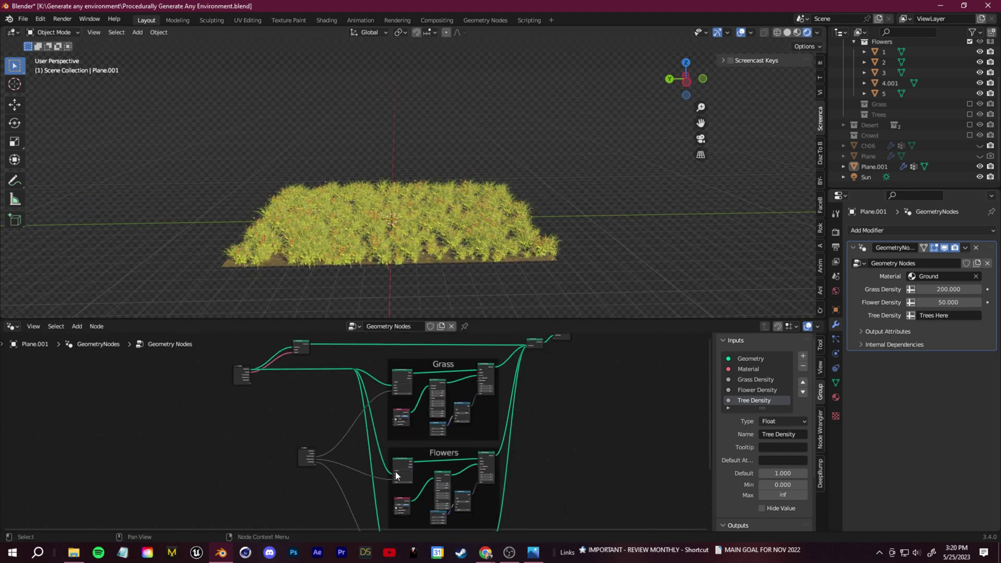
pyautogui.moveTo(335, 452); pyautogui.dragTo(453, 402, button='middle')
pyautogui.scroll(8, 498, 390)
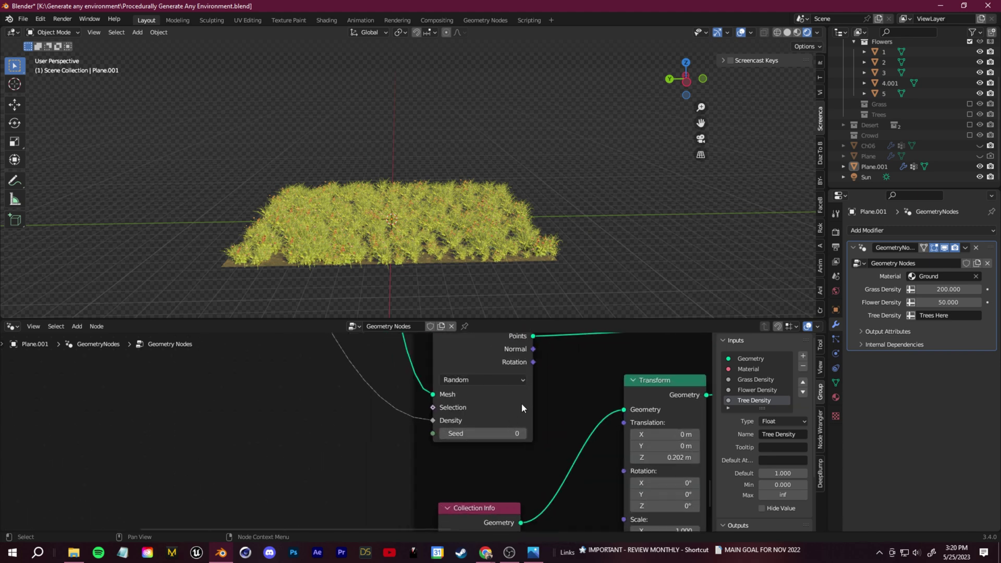
pyautogui.click(514, 407)
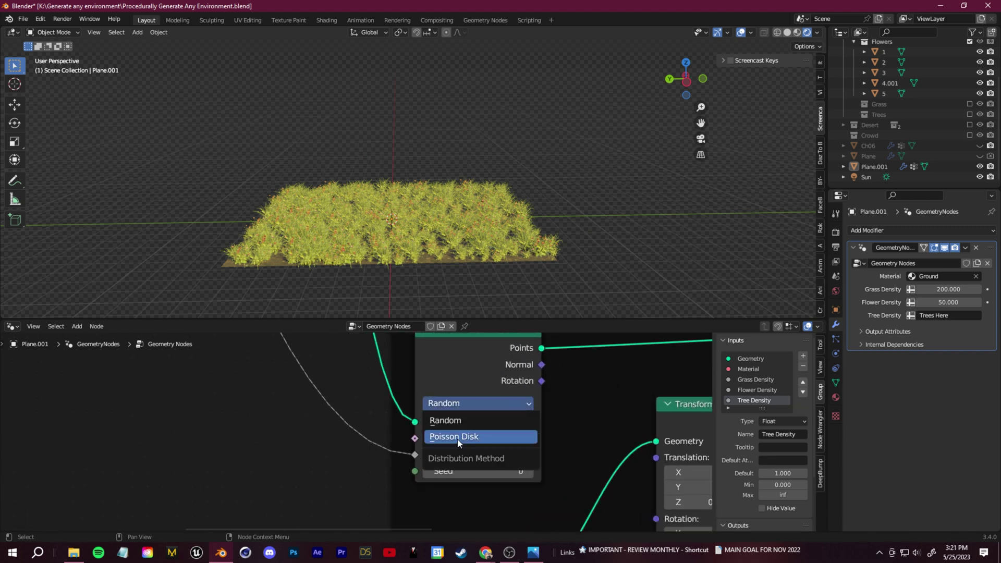
pyautogui.click(489, 441)
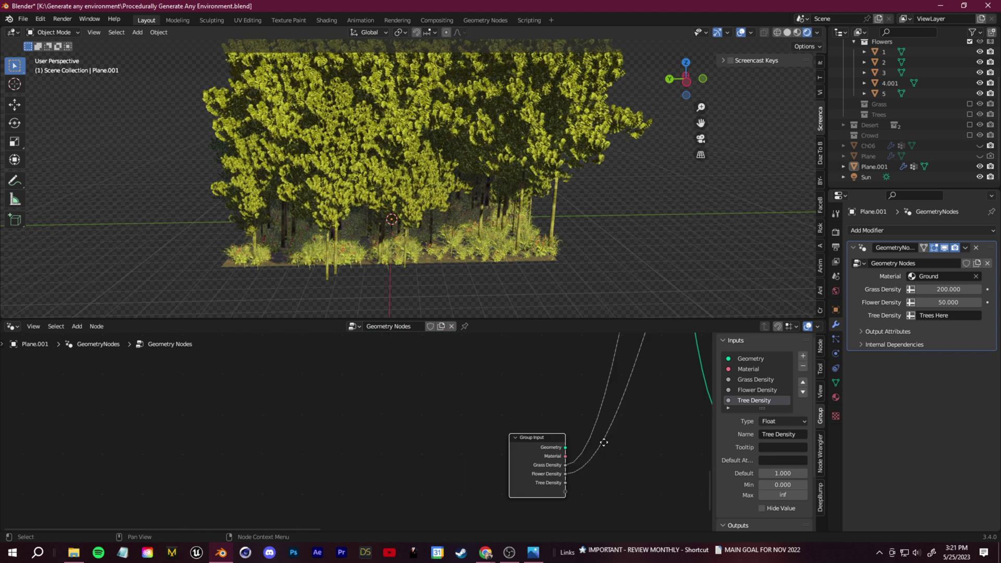
# Step: Move the Group Input node beside the Trees frame and link Tree Density to the Density Factor of Distribute Points on Faces
pyautogui.moveTo(603, 442); pyautogui.dragTo(342, 426, button='middle')
pyautogui.moveTo(277, 434); pyautogui.dragTo(370, 410)
pyautogui.scroll(3, 483, 438)
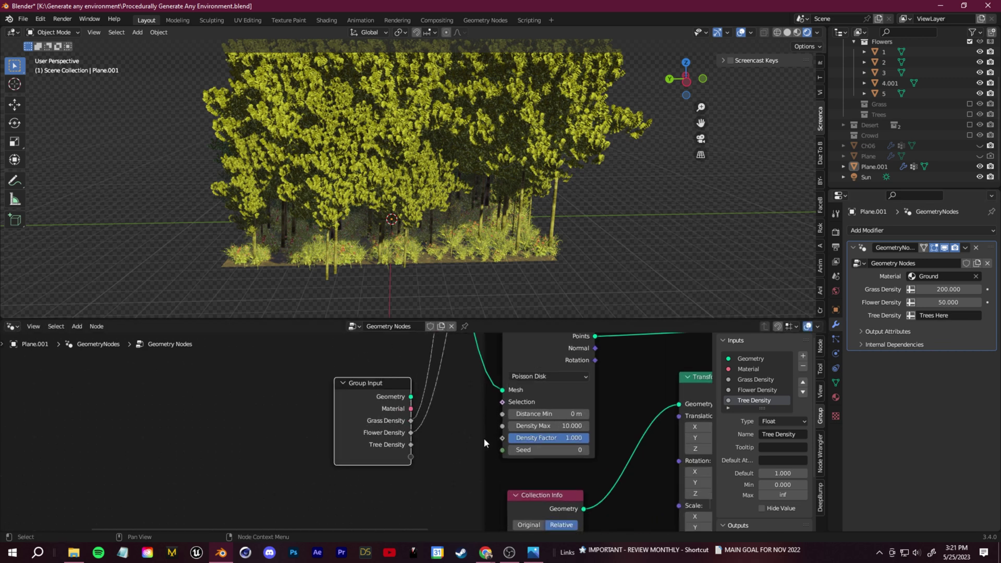
pyautogui.moveTo(490, 439); pyautogui.dragTo(372, 447)
pyautogui.moveTo(495, 256)
pyautogui.mouseDown(button='middle')
pyautogui.moveTo(496, 239)
pyautogui.moveTo(498, 247)
pyautogui.mouseUp(button='middle')
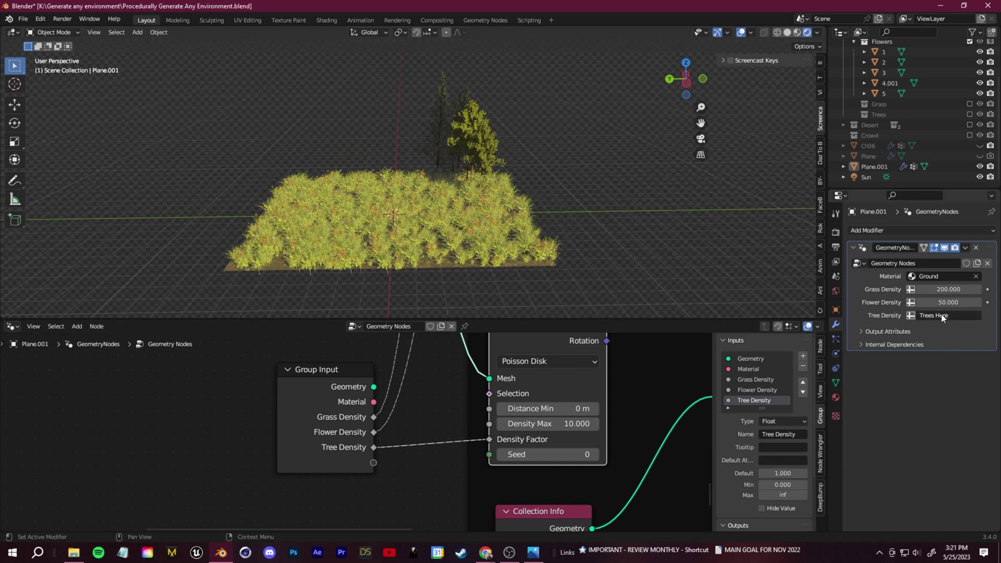
# Step: Expose the tree distribution's Density Max as a new group input and rename the existing Tree Density input to Tree Area
pyautogui.moveTo(489, 423); pyautogui.dragTo(376, 464)
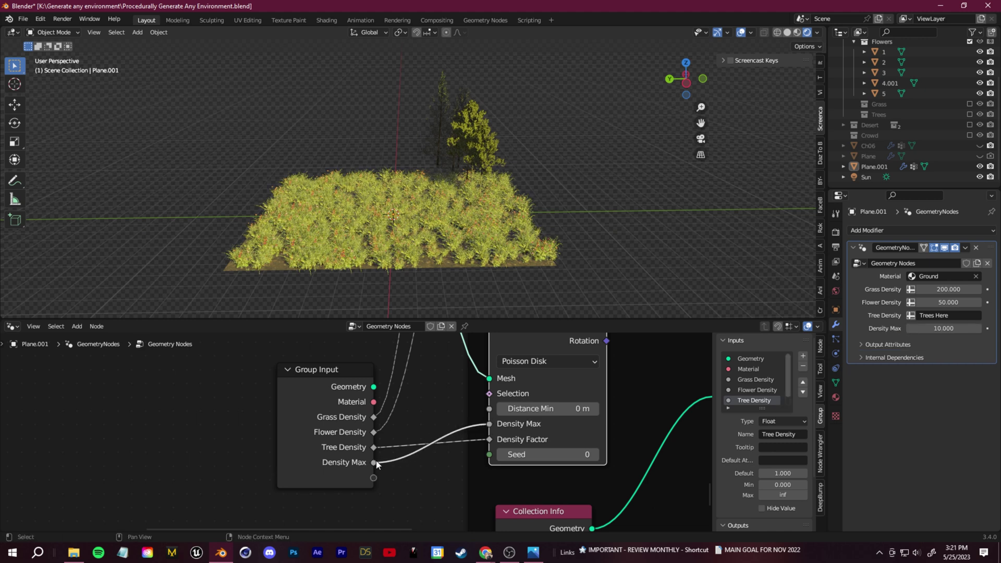
pyautogui.scroll(-1, 767, 397)
pyautogui.doubleClick(772, 393)
pyautogui.write('Te')
pyautogui.write('ee A')
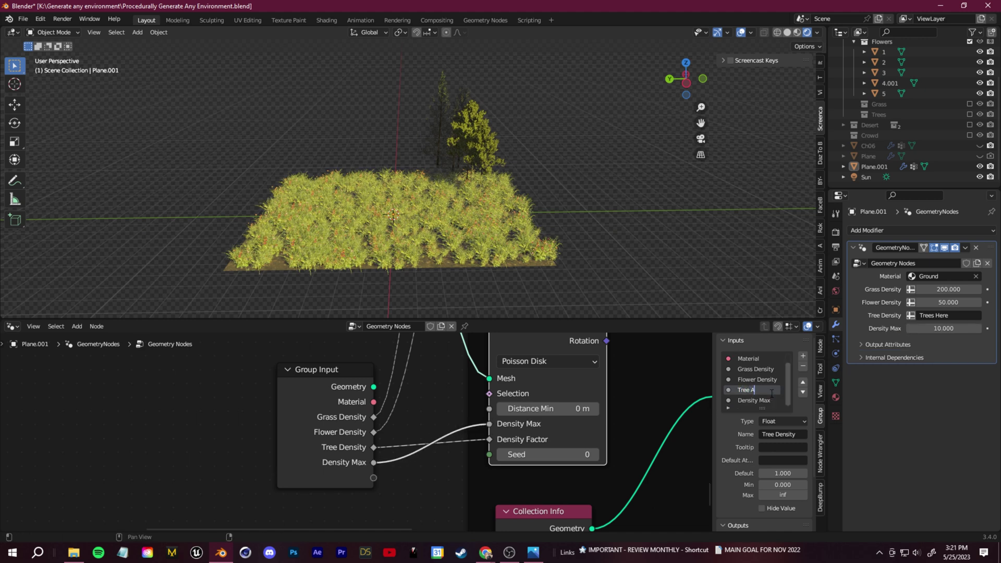
pyautogui.write('rea')
pyautogui.press('Return')
# Step: Rename the Density Max group input to Tree Density and raise its value in the modifier to 31.450
pyautogui.doubleClick(758, 401)
pyautogui.write('Tr')
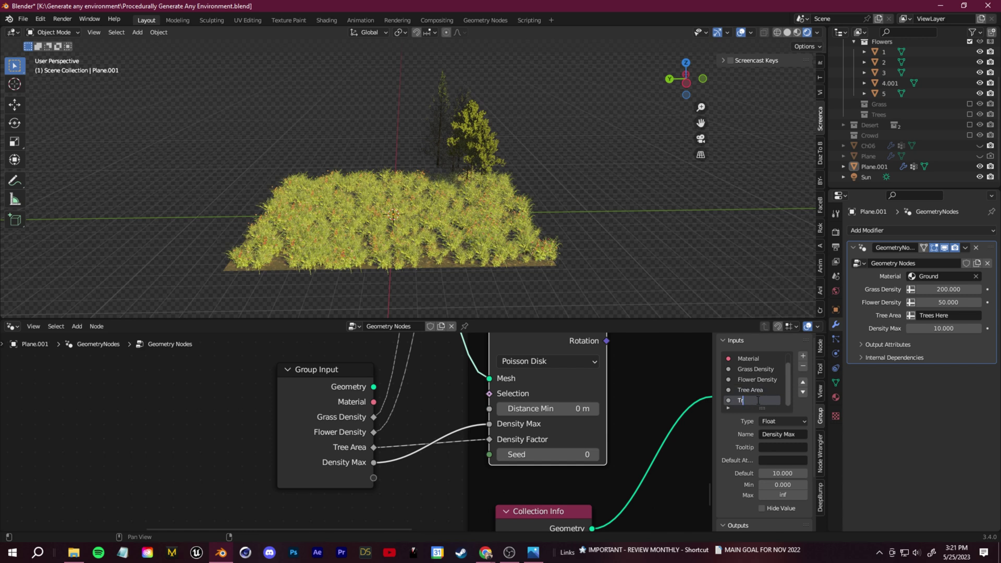
pyautogui.write('ee Density')
pyautogui.press('Return')
pyautogui.moveTo(943, 328)
pyautogui.mouseDown()
pyautogui.moveTo(976, 329)
pyautogui.moveTo(962, 328)
pyautogui.mouseUp()
pyautogui.moveTo(491, 204); pyautogui.dragTo(417, 178, button='middle')
pyautogui.moveTo(435, 229); pyautogui.dragTo(477, 216, button='middle')
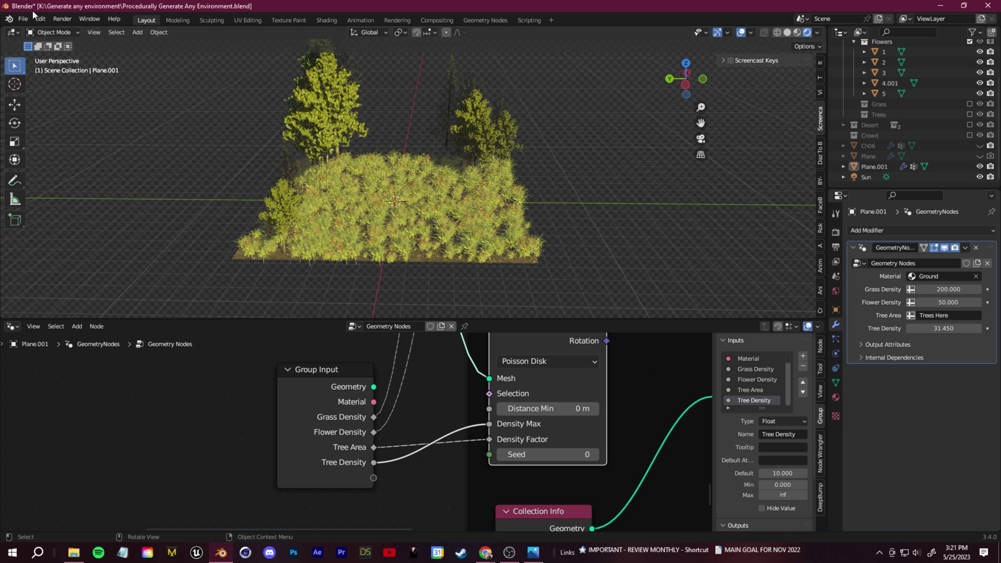
# Step: Inspect the plane's painted tree weights in Weight Paint mode, then return to Object Mode and deselect the plane
pyautogui.click(438, 240)
pyautogui.click(54, 32)
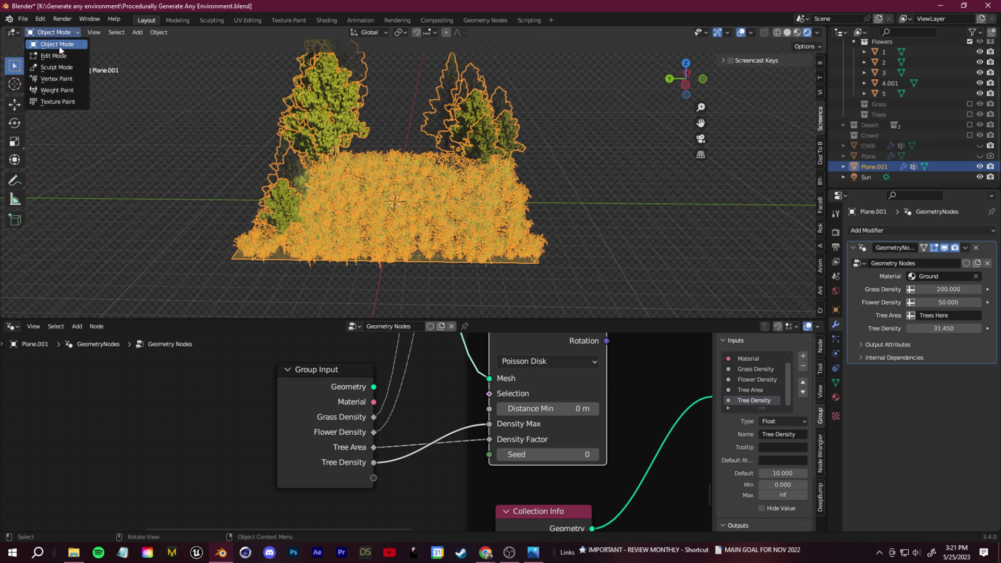
pyautogui.click(55, 88)
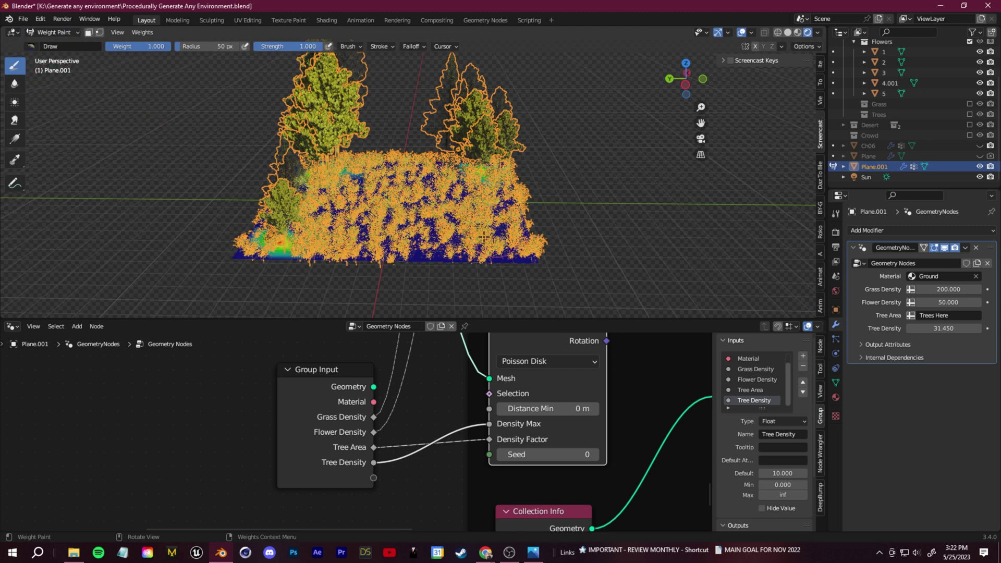
pyautogui.moveTo(484, 236); pyautogui.dragTo(493, 242)
pyautogui.moveTo(437, 256); pyautogui.dragTo(482, 245, button='middle')
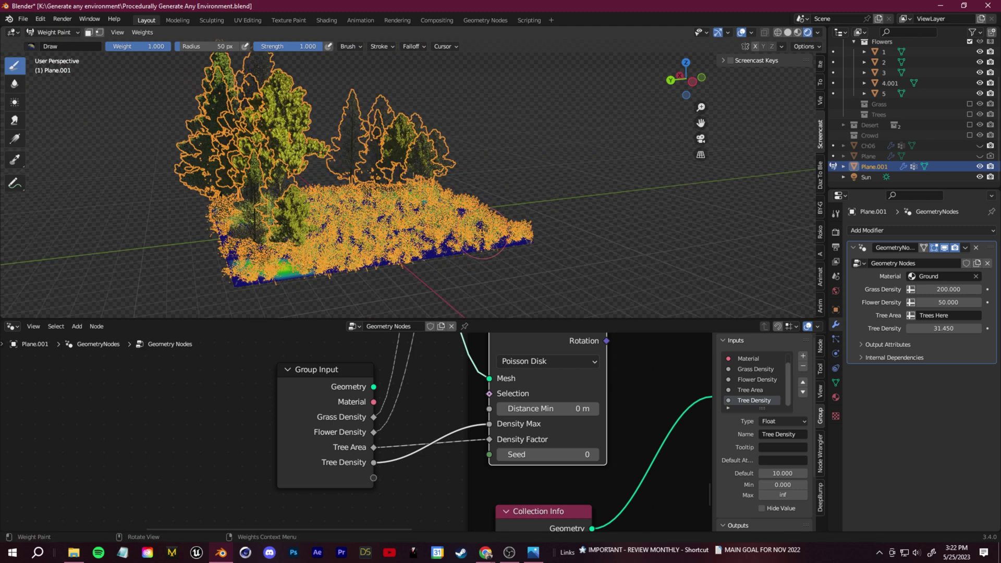
pyautogui.hotkey('ctrl', 'Tab')
pyautogui.moveTo(478, 202)
pyautogui.mouseDown(button='middle')
pyautogui.moveTo(493, 212)
pyautogui.moveTo(450, 212)
pyautogui.moveTo(593, 217)
pyautogui.mouseUp(button='middle')
pyautogui.click(449, 212)
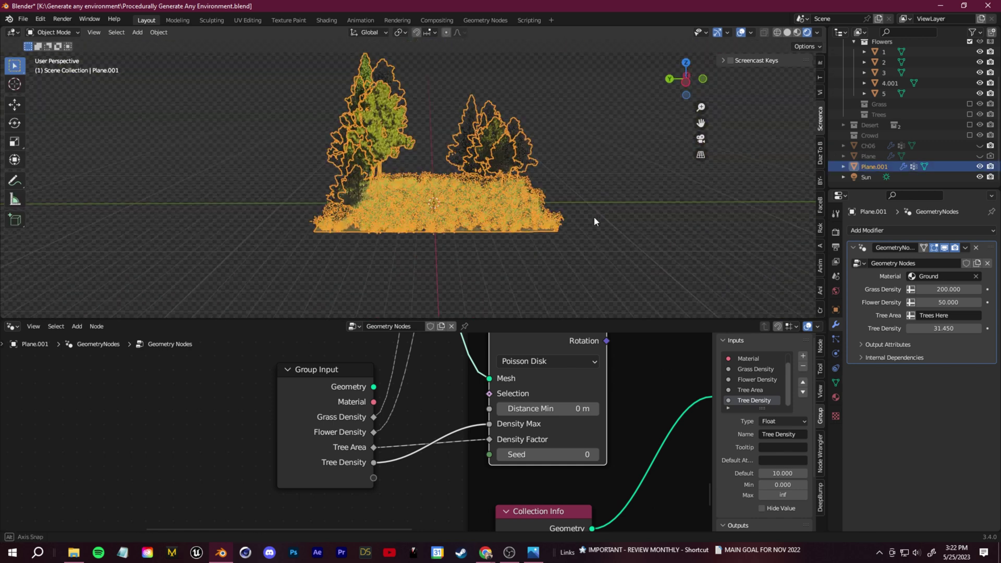
pyautogui.click(610, 206)
# Step: Examine the scattered grass, flowers and trees up close and from several angles
pyautogui.moveTo(561, 172); pyautogui.dragTo(518, 224, button='middle')
pyautogui.keyDown('shift'); pyautogui.moveTo(518, 225); pyautogui.dragTo(467, 246, button='middle'); pyautogui.keyUp('shift')
pyautogui.scroll(4, 461, 273)
pyautogui.scroll(-3, 460, 271)
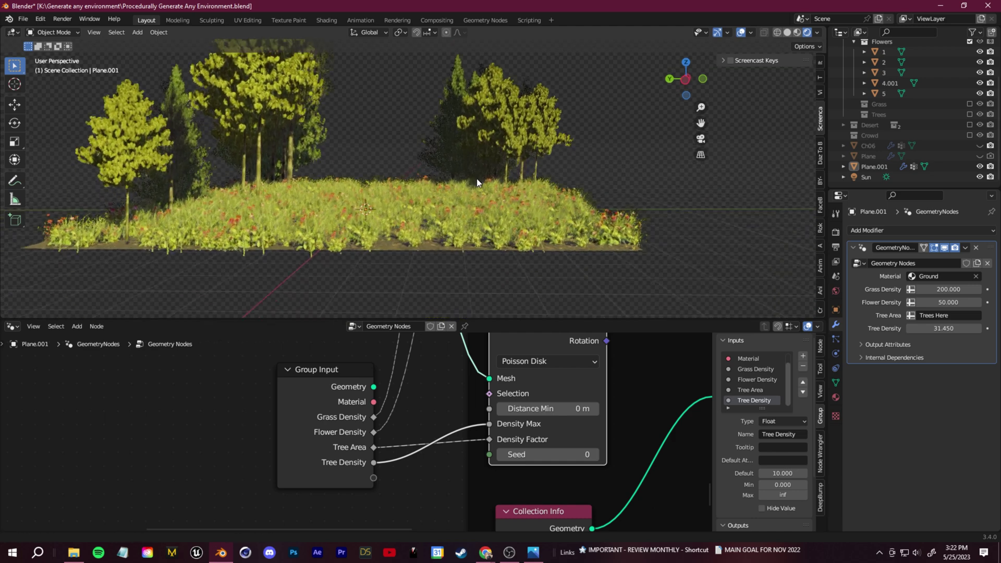
pyautogui.scroll(6, 467, 240)
pyautogui.scroll(-5, 383, 202)
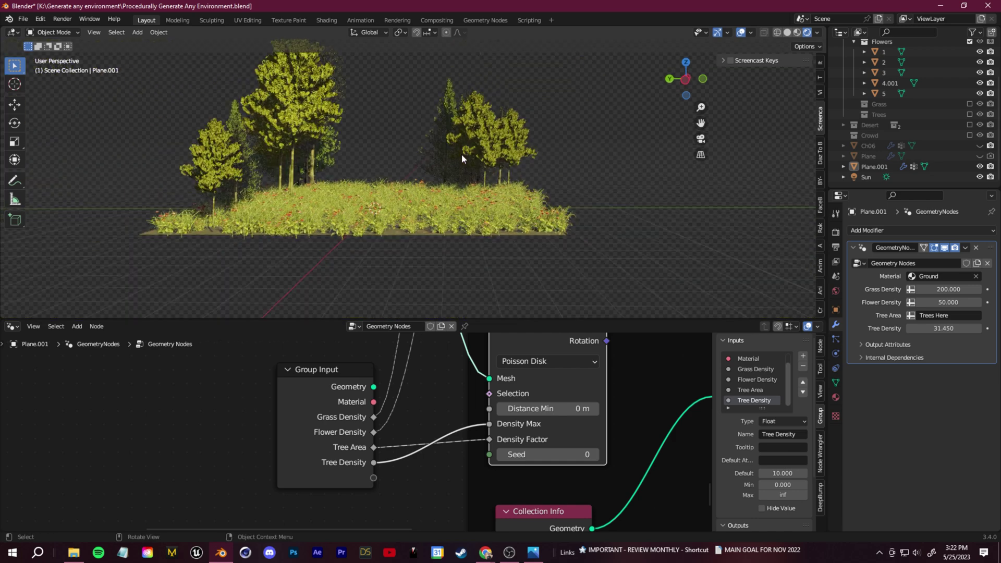
pyautogui.moveTo(370, 135); pyautogui.dragTo(350, 162, button='middle')
pyautogui.scroll(-3, 533, 234)
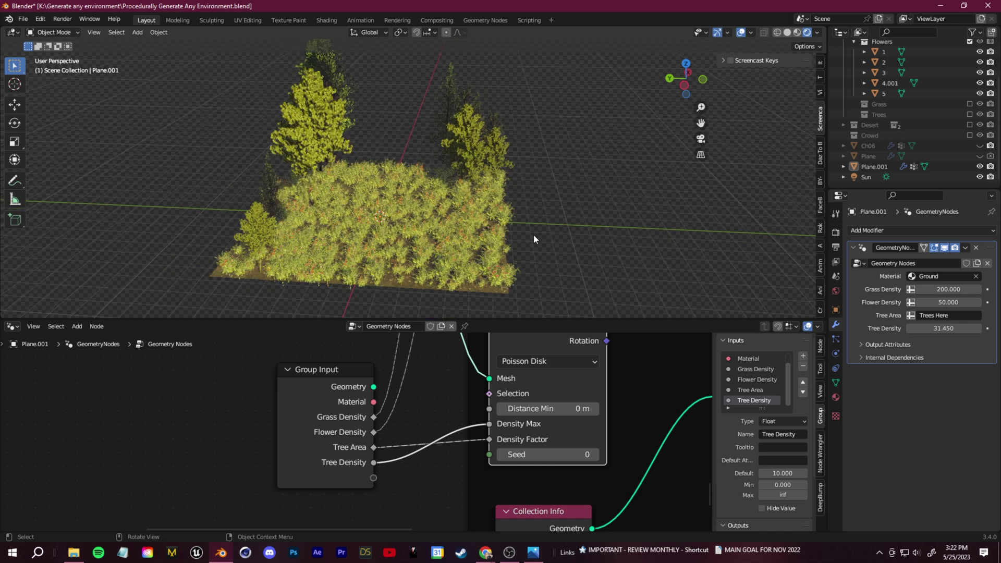
pyautogui.moveTo(533, 233); pyautogui.dragTo(530, 225, button='middle')
pyautogui.scroll(3, 530, 224)
pyautogui.scroll(2, 443, 208)
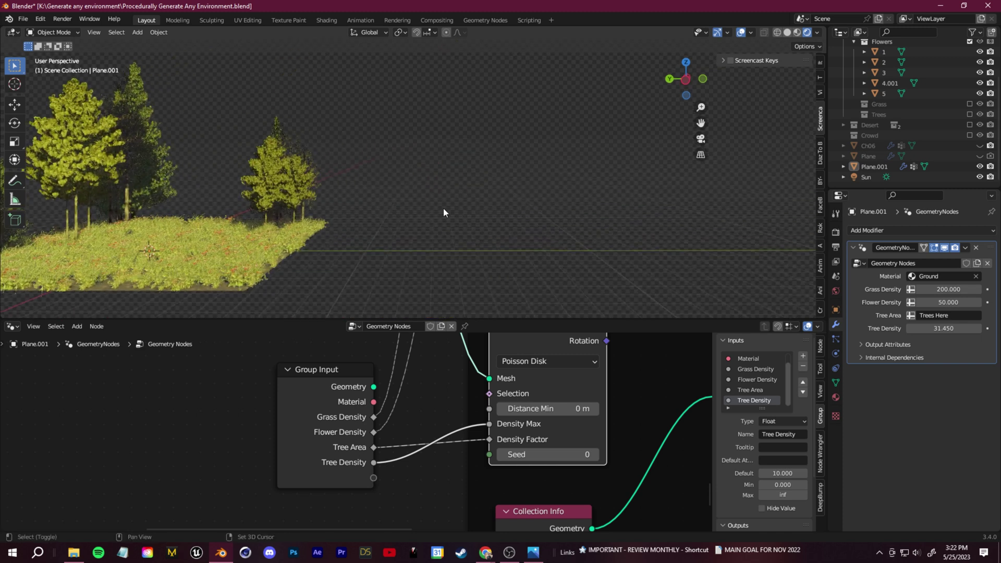
pyautogui.scroll(-5, 359, 168)
pyautogui.scroll(5, 358, 186)
# Step: Search the add-ons in the preferences for "land" to check that A.N.T.Landscape is enabled, then close the preferences
pyautogui.click(42, 19)
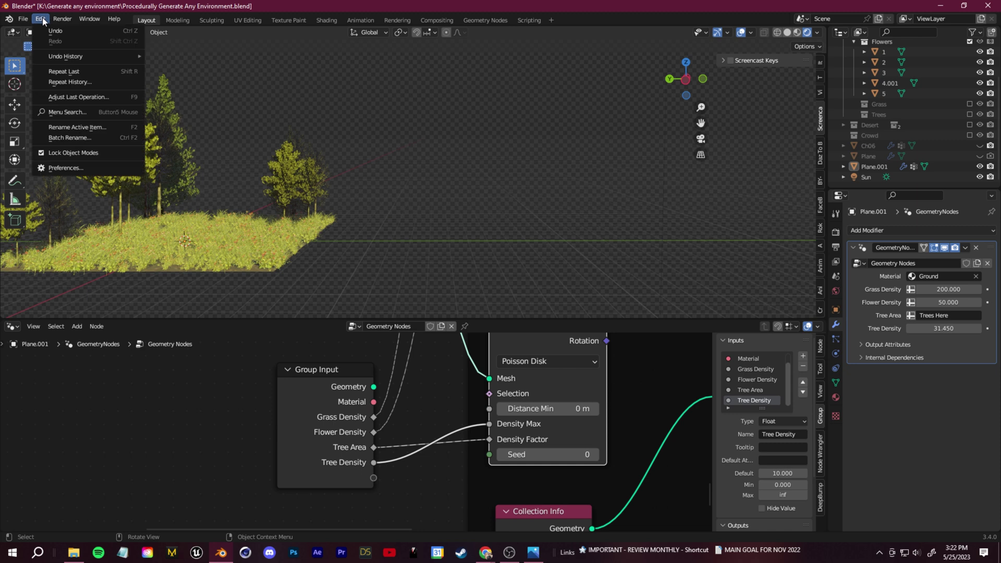
pyautogui.click(83, 166)
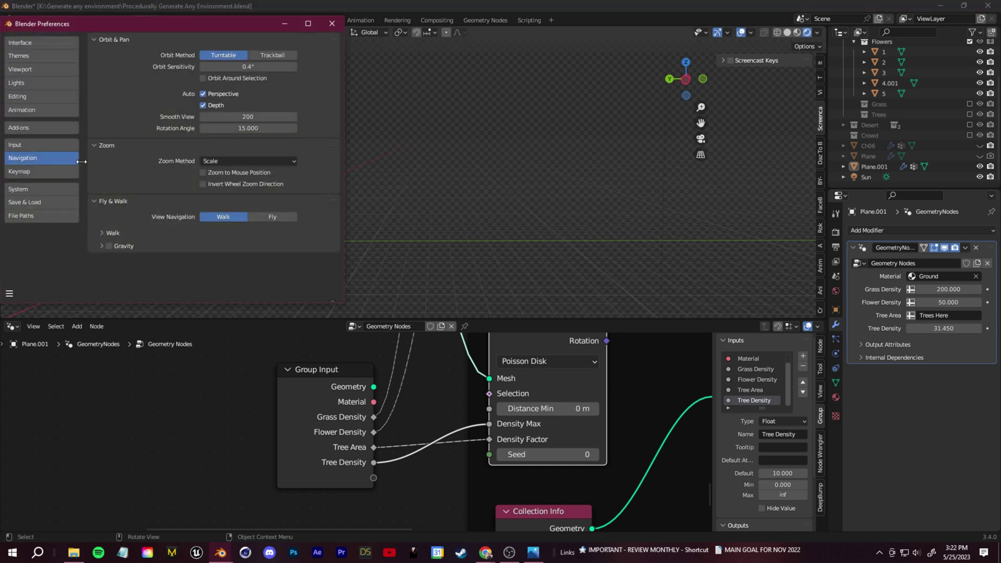
pyautogui.click(33, 128)
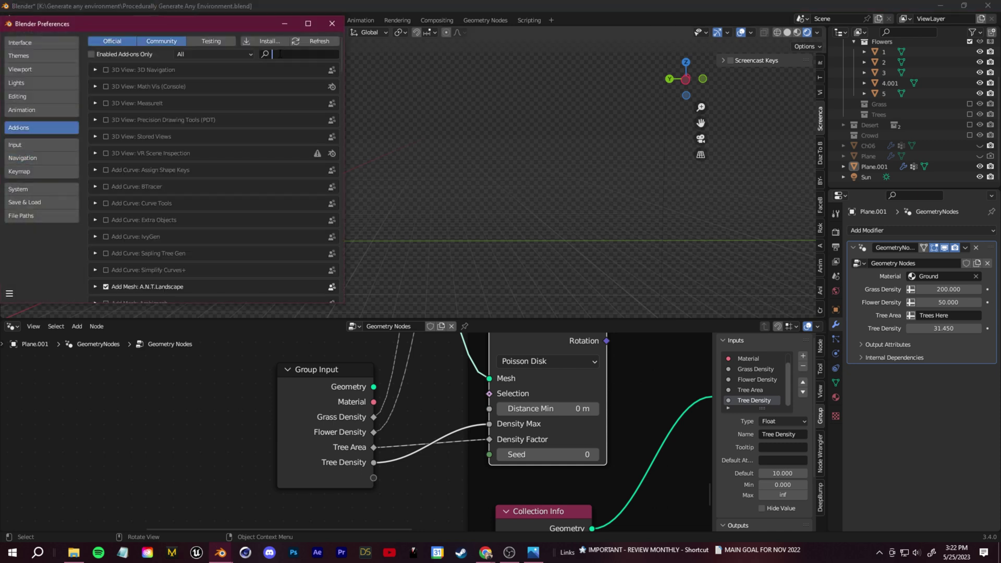
pyautogui.write('land')
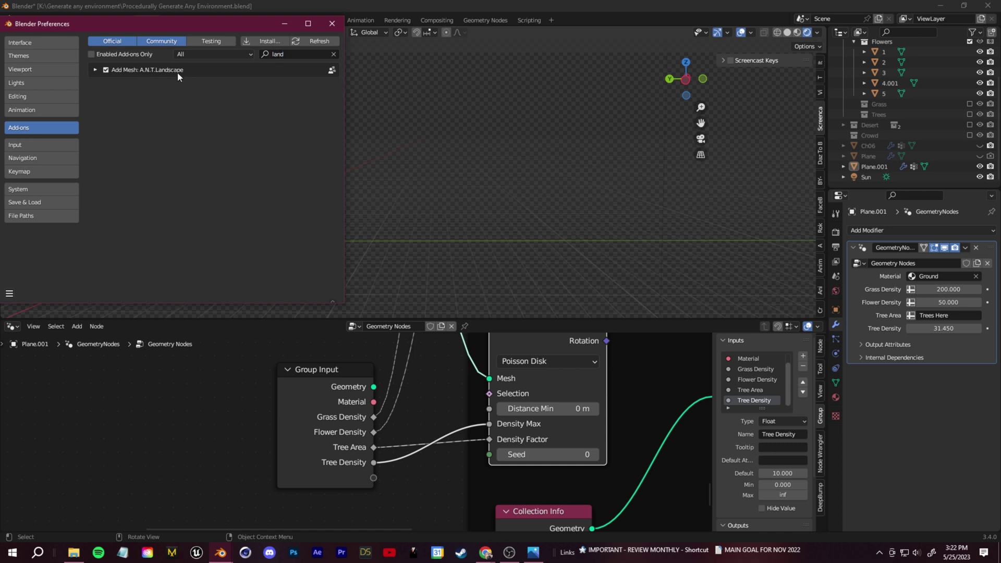
pyautogui.click(332, 24)
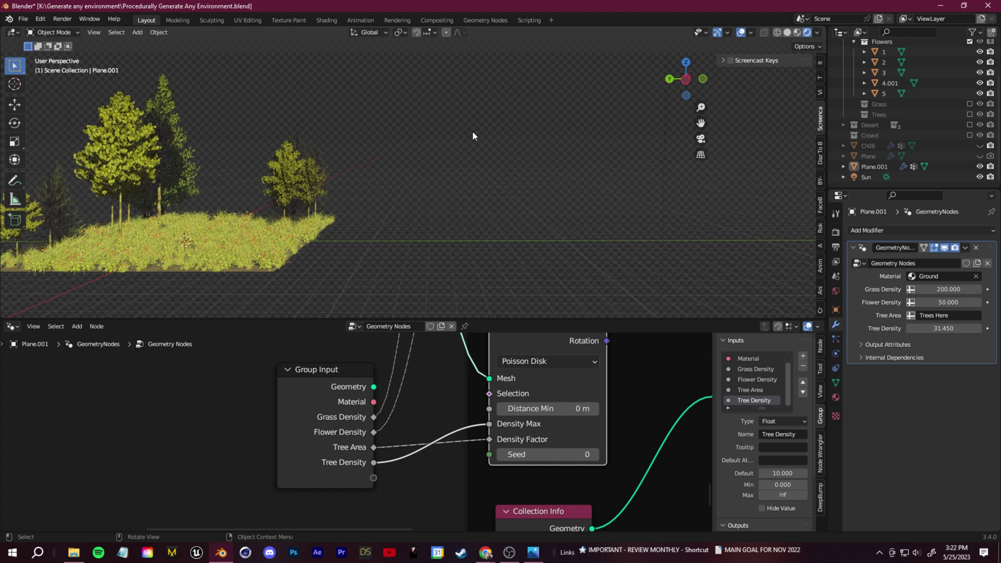
# Step: Add a Landscape mesh and hide the plane's geometry nodes modifier in the viewport
pyautogui.hotkey('shift', 'a')
pyautogui.moveTo(472, 131)
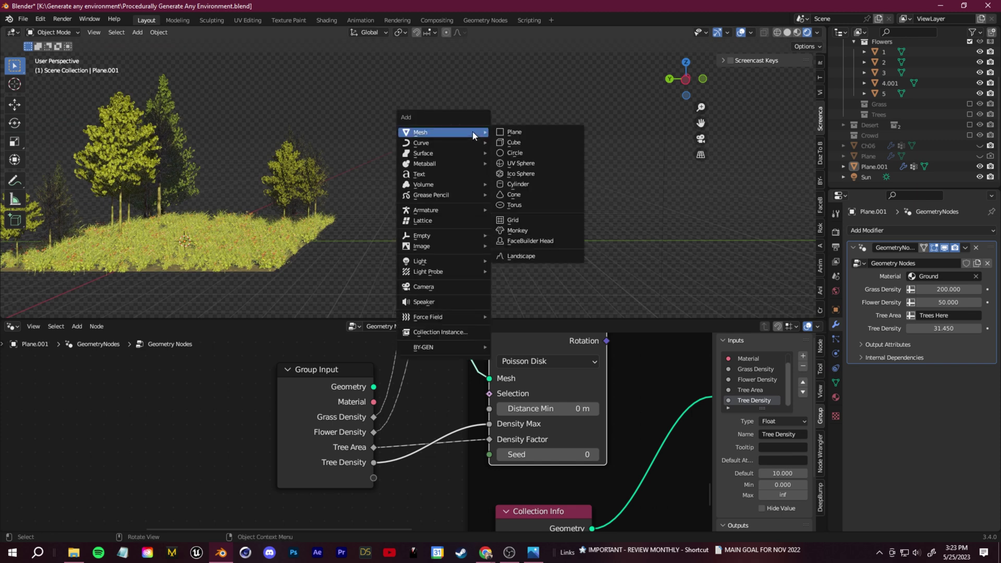
pyautogui.click(528, 255)
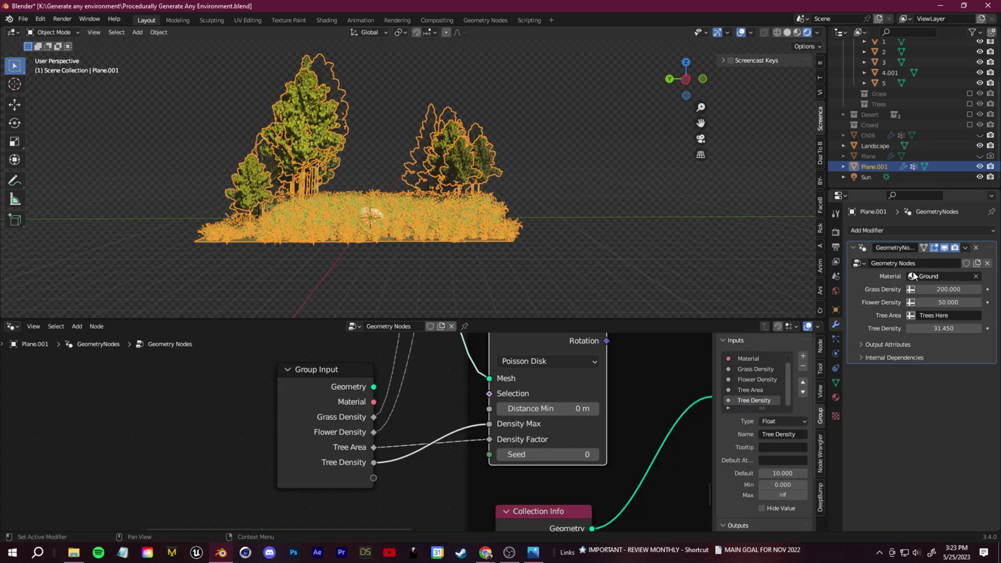
pyautogui.click(943, 248)
pyautogui.moveTo(506, 204); pyautogui.dragTo(430, 218, button='middle')
pyautogui.scroll(4, 432, 220)
# Step: Delete the first landscape and add a new Landscape mesh at the centre of the plane
pyautogui.click(453, 231)
pyautogui.press('Delete')
pyautogui.hotkey('shift', 'a')
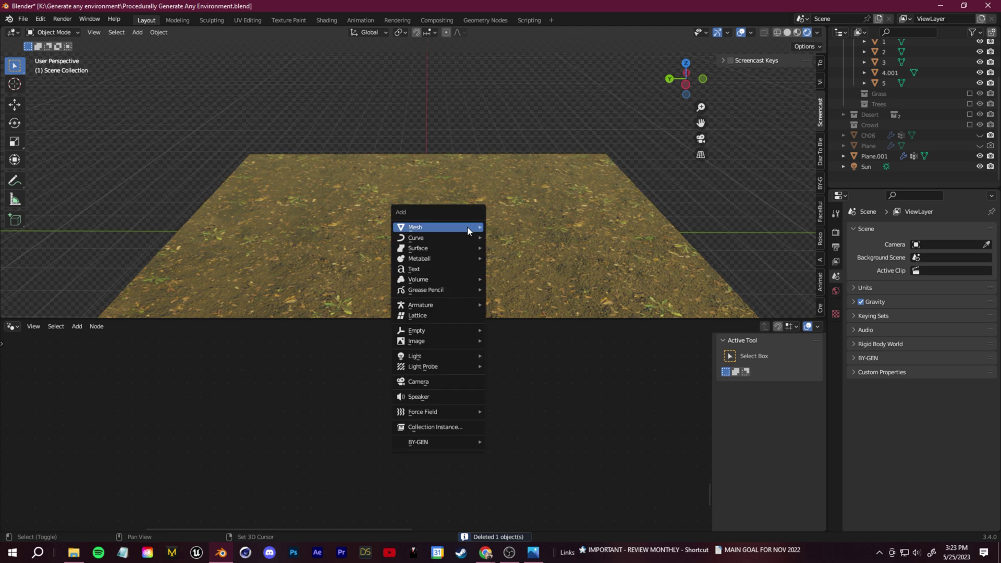
pyautogui.moveTo(469, 227)
pyautogui.click(539, 350)
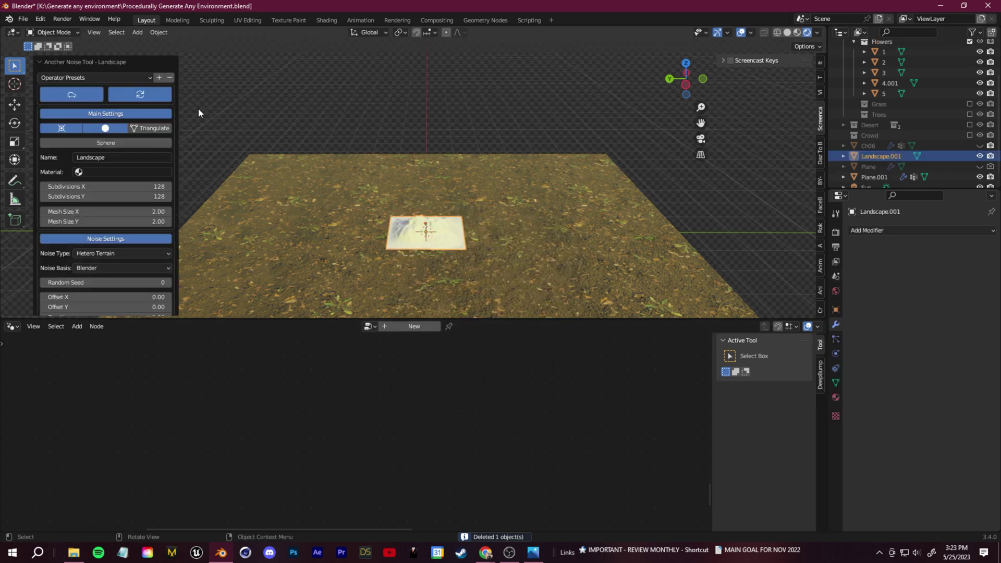
pyautogui.scroll(4, 415, 286)
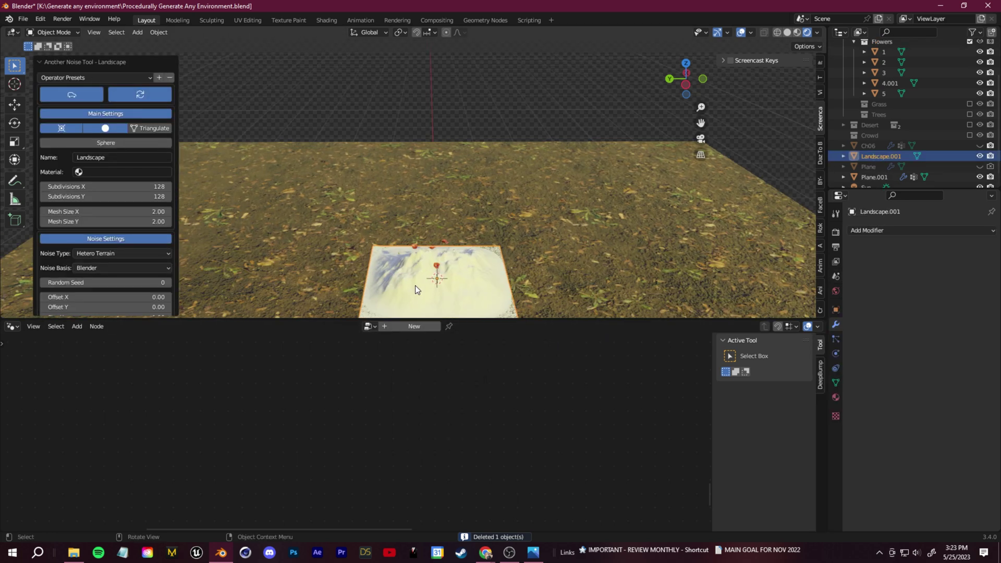
pyautogui.keyDown('shift'); pyautogui.moveTo(415, 286); pyautogui.dragTo(389, 185, button='middle'); pyautogui.keyUp('shift')
pyautogui.scroll(4, 393, 224)
pyautogui.scroll(-2, 393, 230)
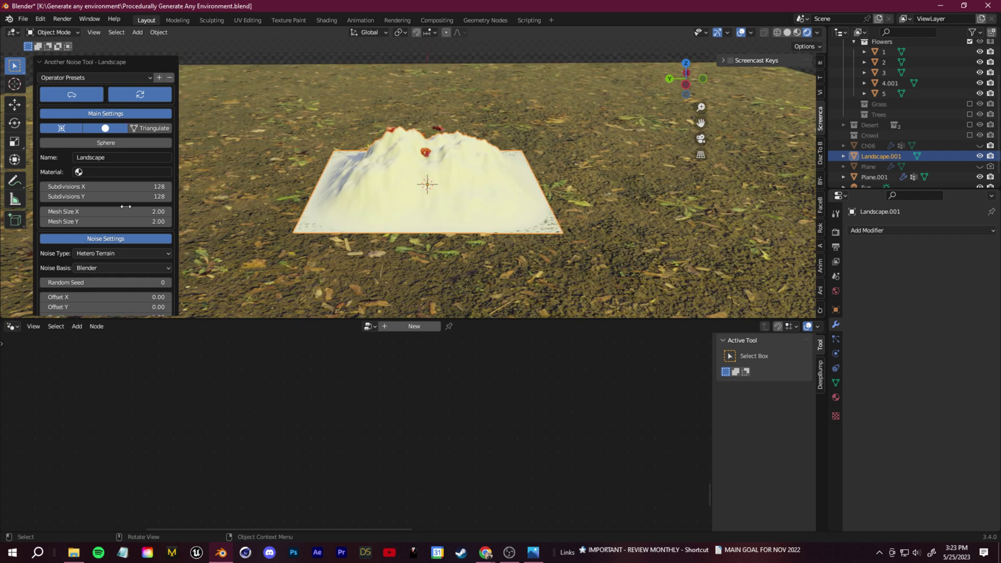
# Step: Set the landscape's noise type to Noise Rocks and its random seed to 76
pyautogui.scroll(-3, 126, 207)
pyautogui.click(129, 190)
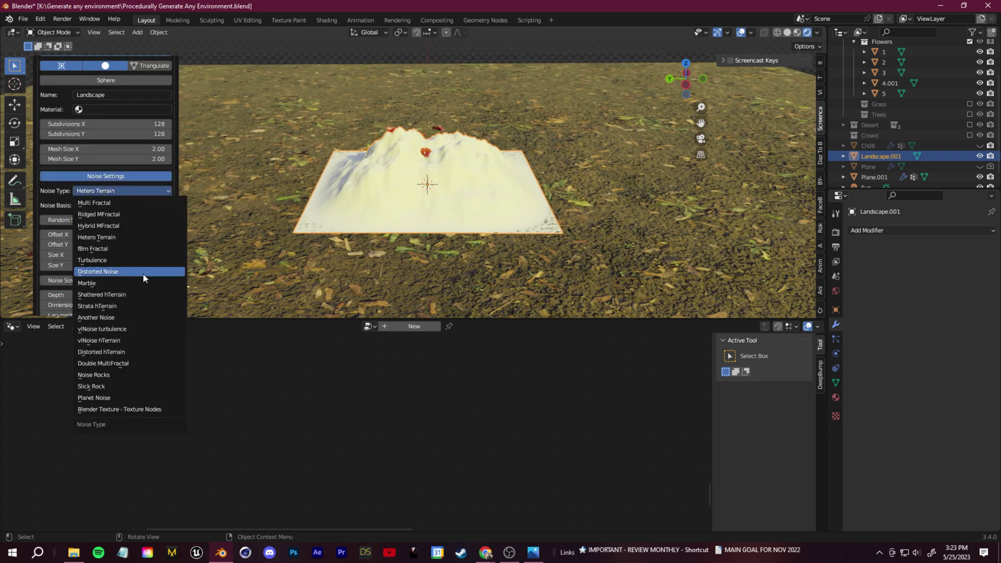
pyautogui.click(145, 278)
pyautogui.click(119, 193)
pyautogui.click(131, 374)
pyautogui.moveTo(200, 203); pyautogui.dragTo(277, 204, button='middle')
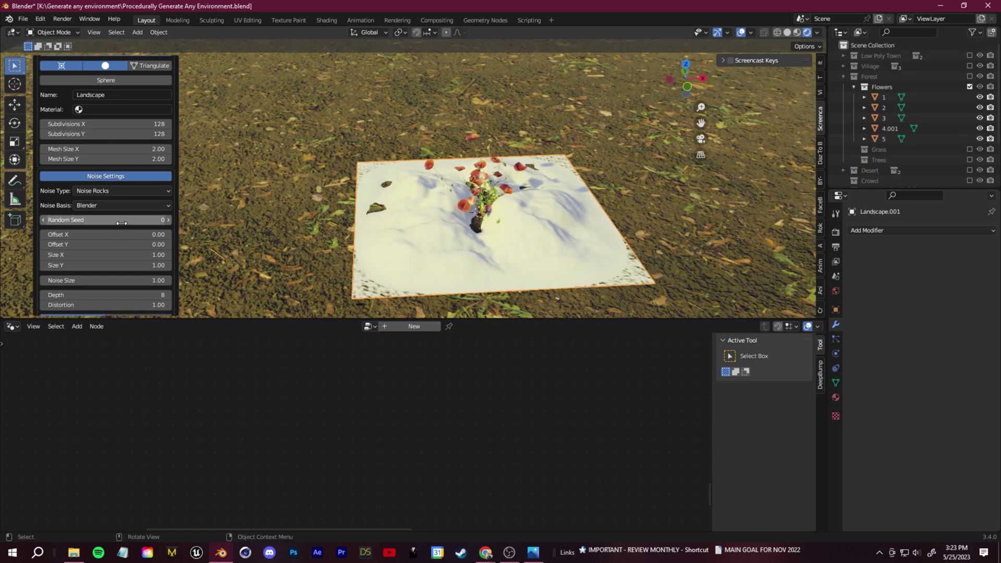
pyautogui.moveTo(122, 220); pyautogui.dragTo(157, 220)
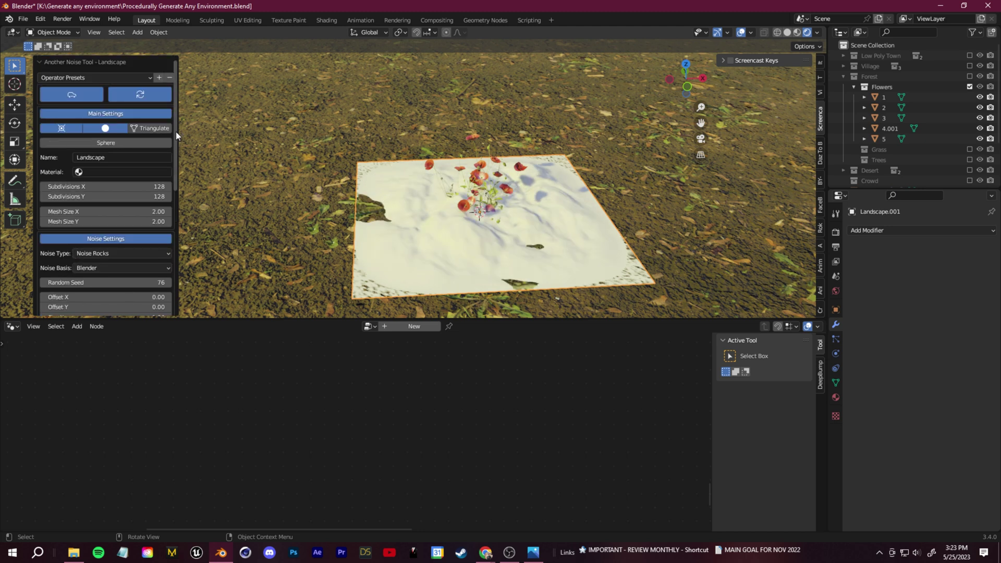
# Step: Scale the landscape up to about the size of the ground plane and move it along the Y axis to sit beside the plane
pyautogui.scroll(-5, 418, 207)
pyautogui.moveTo(417, 207); pyautogui.dragTo(508, 185, button='middle')
pyautogui.press('s')
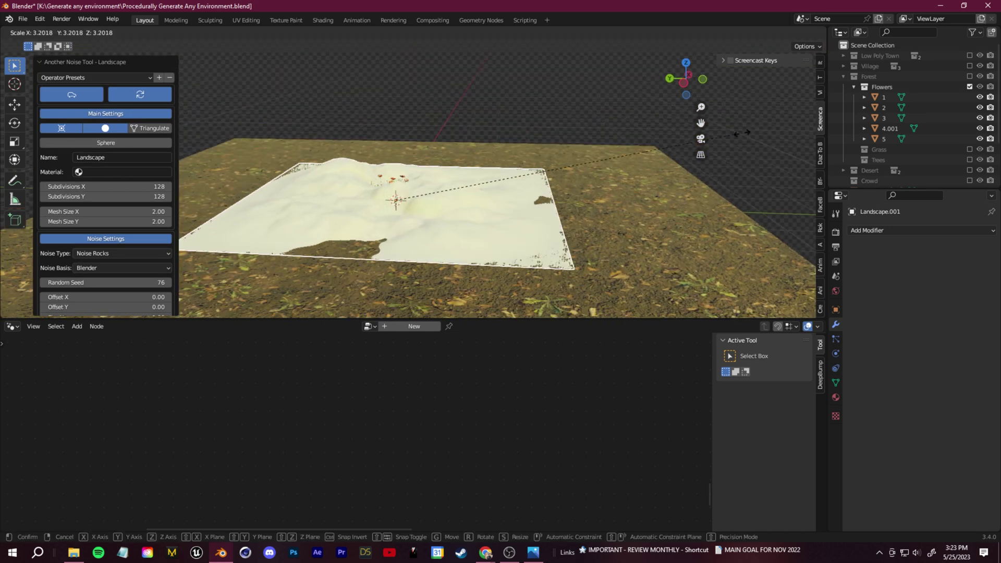
pyautogui.click(202, 128)
pyautogui.scroll(-6, 219, 144)
pyautogui.press('s')
pyautogui.click(464, 164)
pyautogui.press('g')
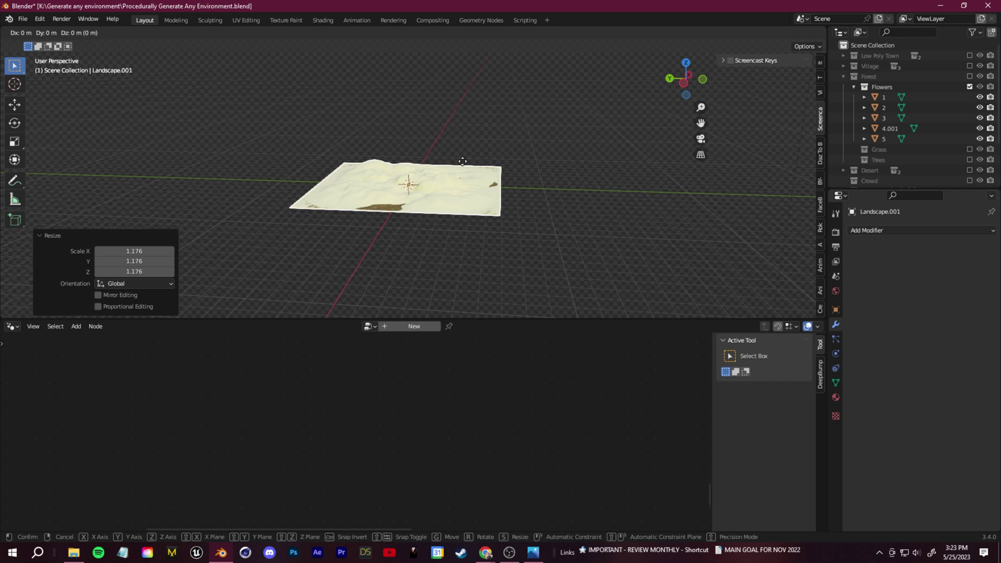
pyautogui.press('y')
pyautogui.click(730, 180)
# Step: Select the ground plane and show its geometry nodes modifier in the viewport again
pyautogui.click(442, 201)
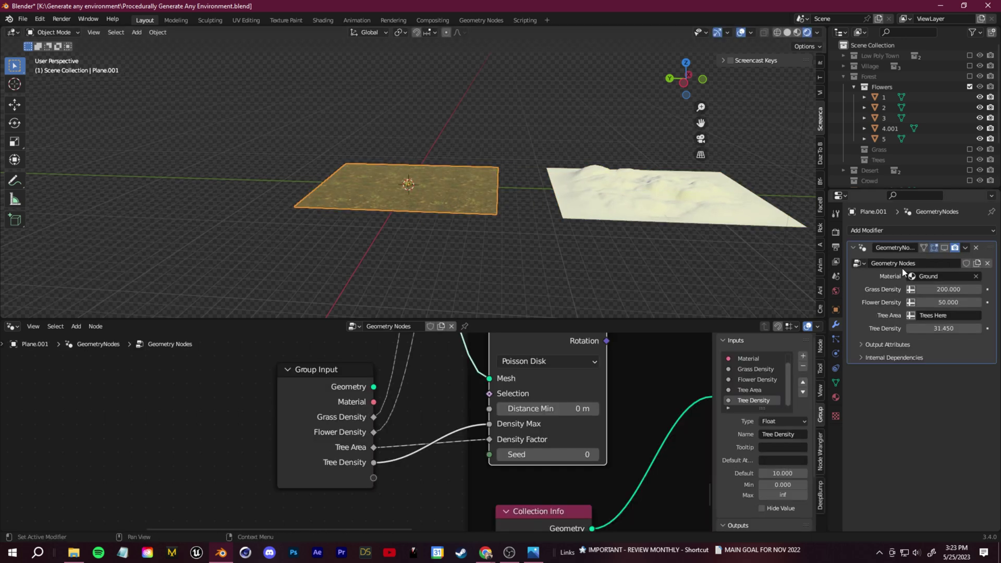
pyautogui.click(944, 248)
pyautogui.keyDown('shift'); pyautogui.moveTo(656, 232); pyautogui.dragTo(388, 227, button='middle'); pyautogui.keyUp('shift')
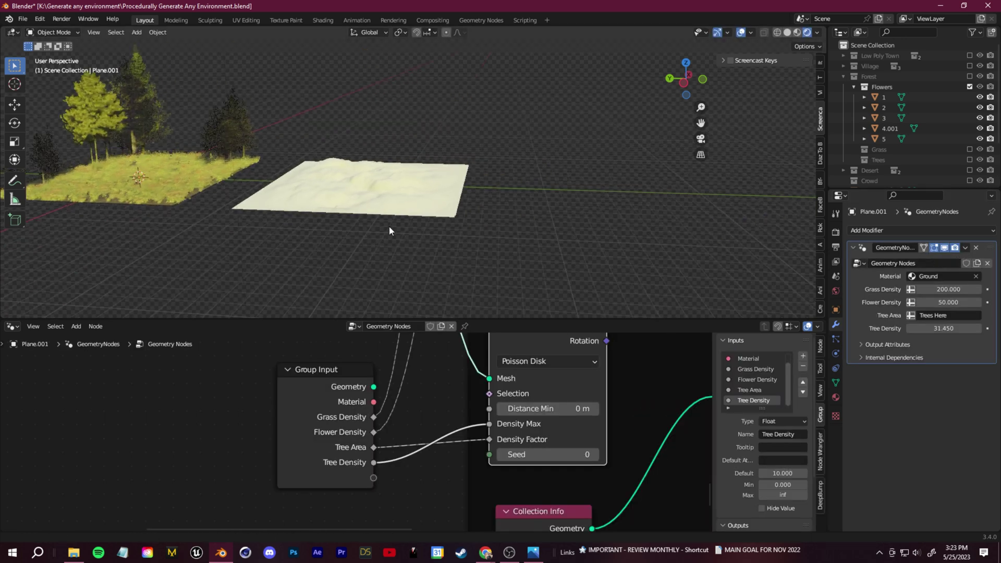
# Step: Rename the ground plane's geometry node tree to Forest Generator
pyautogui.click(221, 175)
pyautogui.scroll(-8, 417, 374)
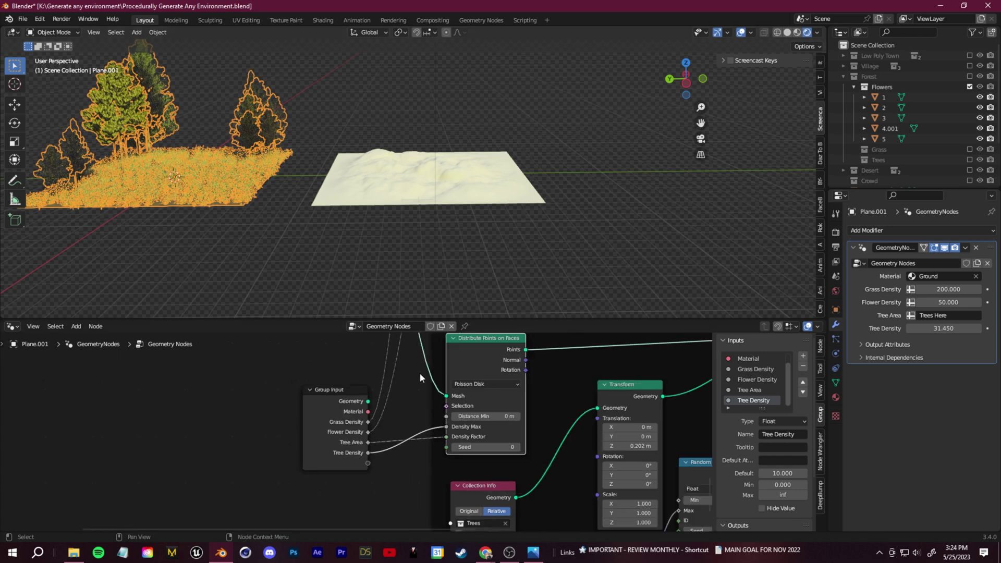
pyautogui.click(388, 326)
pyautogui.write('Foi')
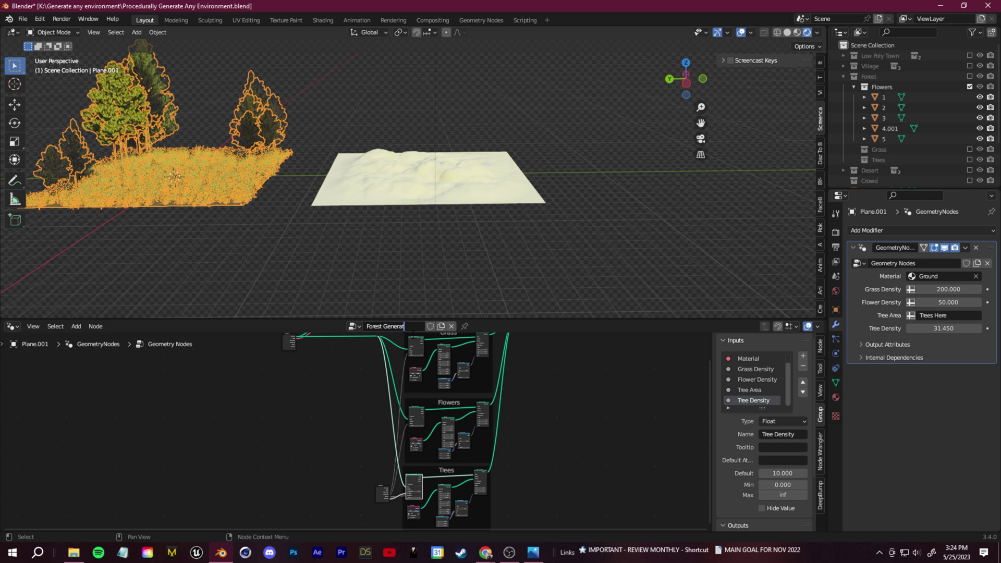
pyautogui.write('or')
pyautogui.press('Return')
# Step: Add a Geometry Nodes modifier to the landscape mesh and assign the Forest Generator node tree to it
pyautogui.click(453, 193)
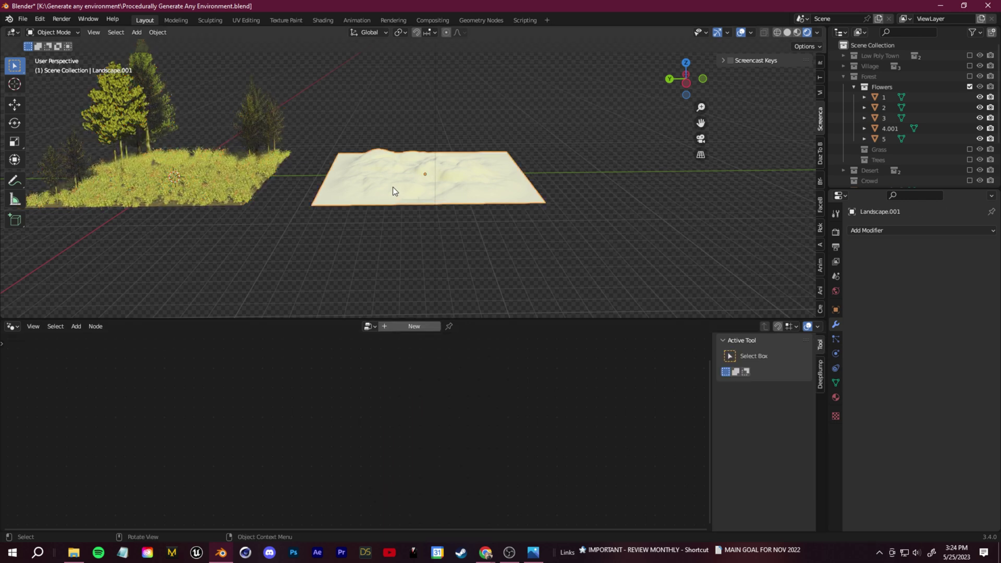
pyautogui.click(881, 230)
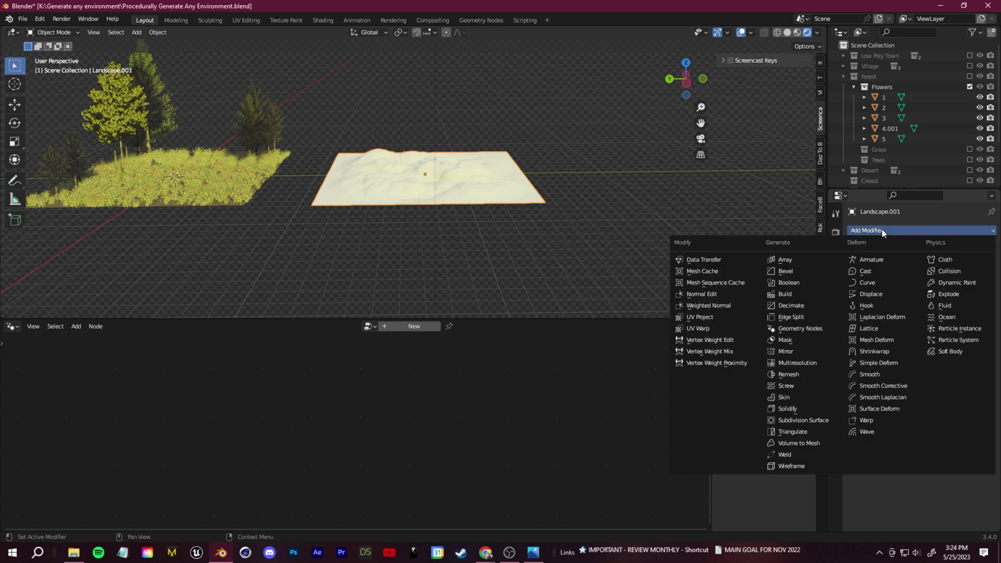
pyautogui.click(813, 332)
pyautogui.click(859, 263)
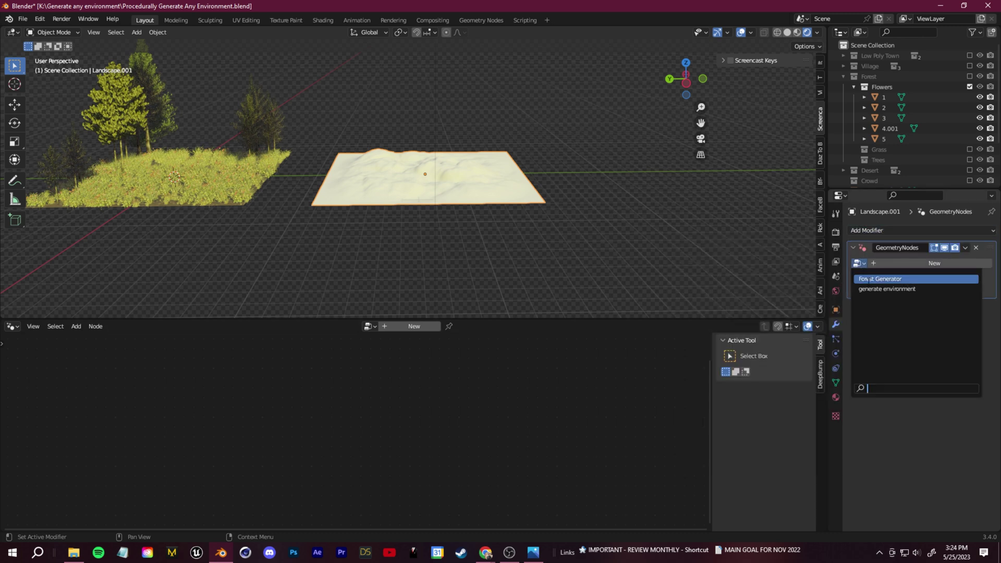
pyautogui.click(888, 279)
pyautogui.moveTo(382, 211); pyautogui.dragTo(170, 217, button='middle')
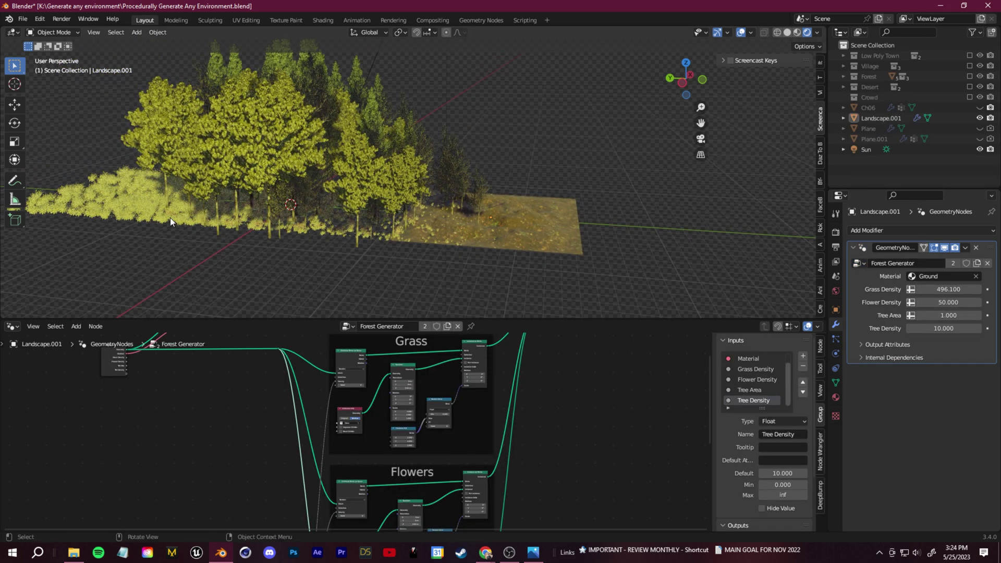
# Step: Move all source objects of the Flowers collection and of the Grass collection along the Y axis toward the landscape
pyautogui.click(843, 76)
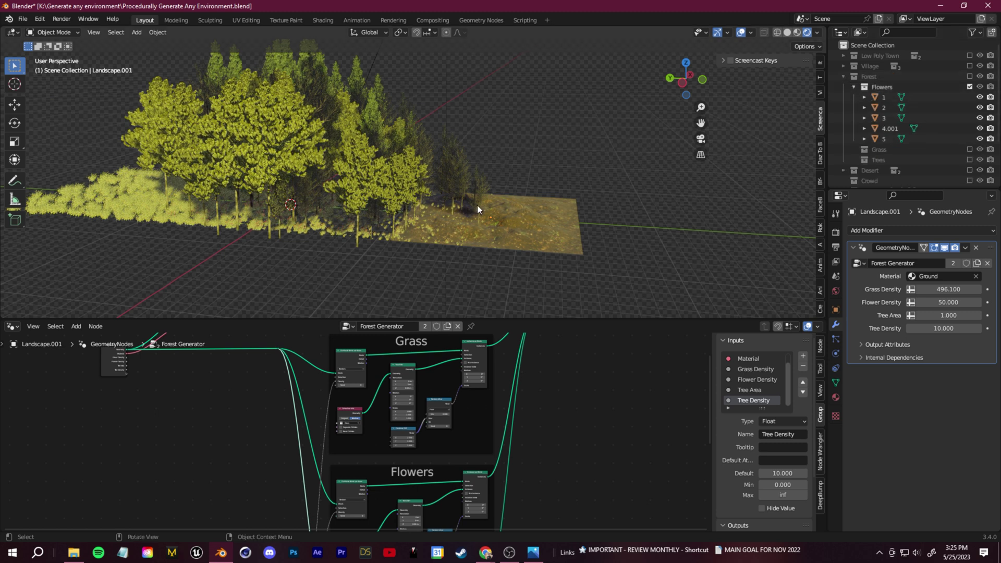
pyautogui.click(883, 97)
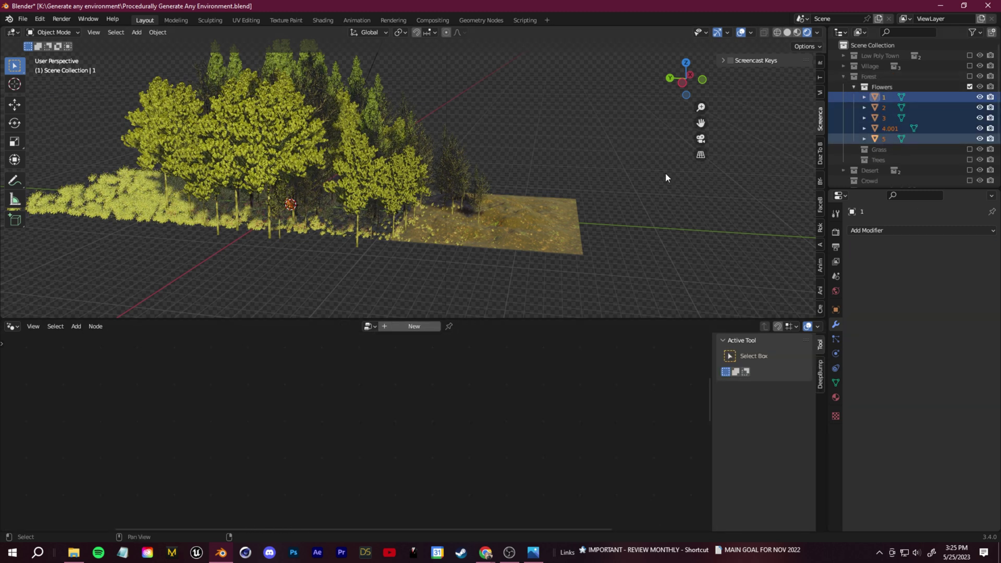
pyautogui.press('g')
pyautogui.press('y')
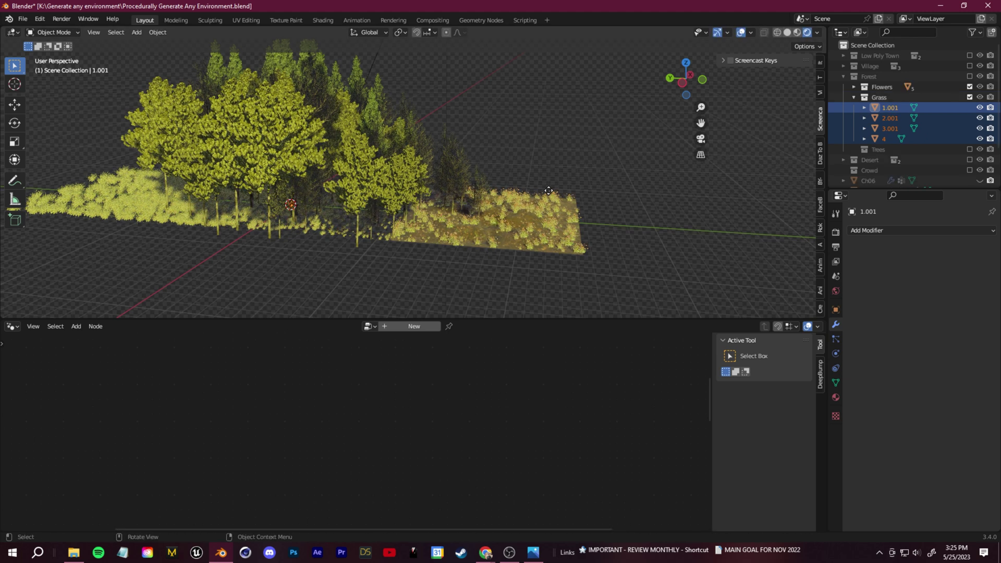
pyautogui.press('g')
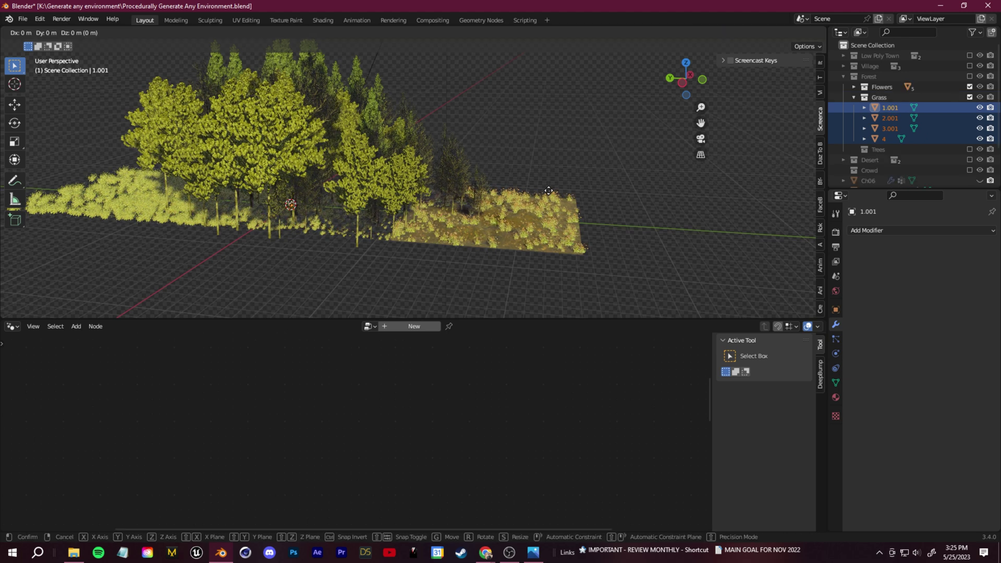
pyautogui.press('y')
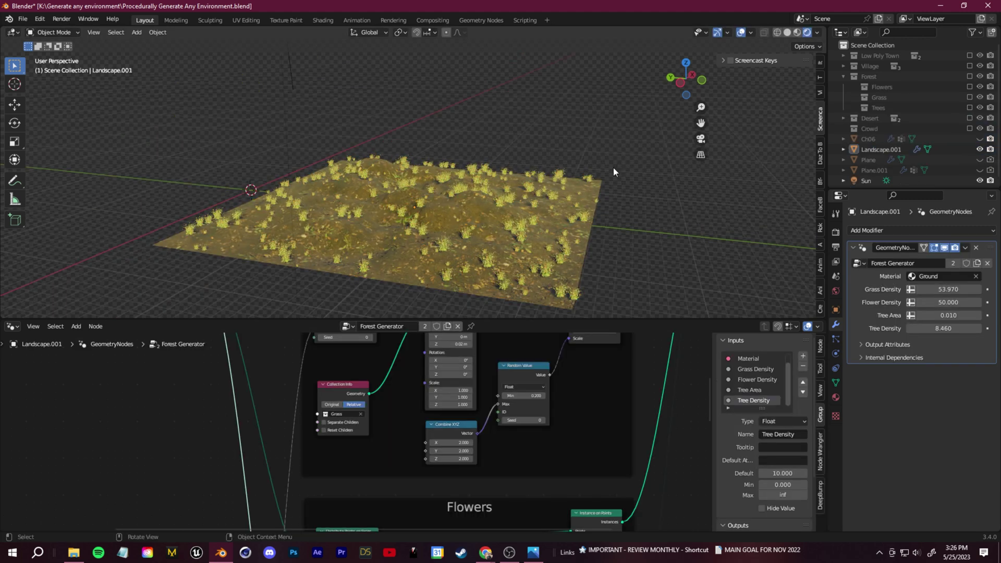
# Step: Set the Grass Density of the landscape's Forest Generator modifier to 500
pyautogui.moveTo(613, 168); pyautogui.dragTo(582, 256, button='middle')
pyautogui.scroll(-2, 582, 256)
pyautogui.keyDown('shift'); pyautogui.moveTo(576, 220); pyautogui.dragTo(557, 155, button='middle'); pyautogui.keyUp('shift')
pyautogui.click(558, 160)
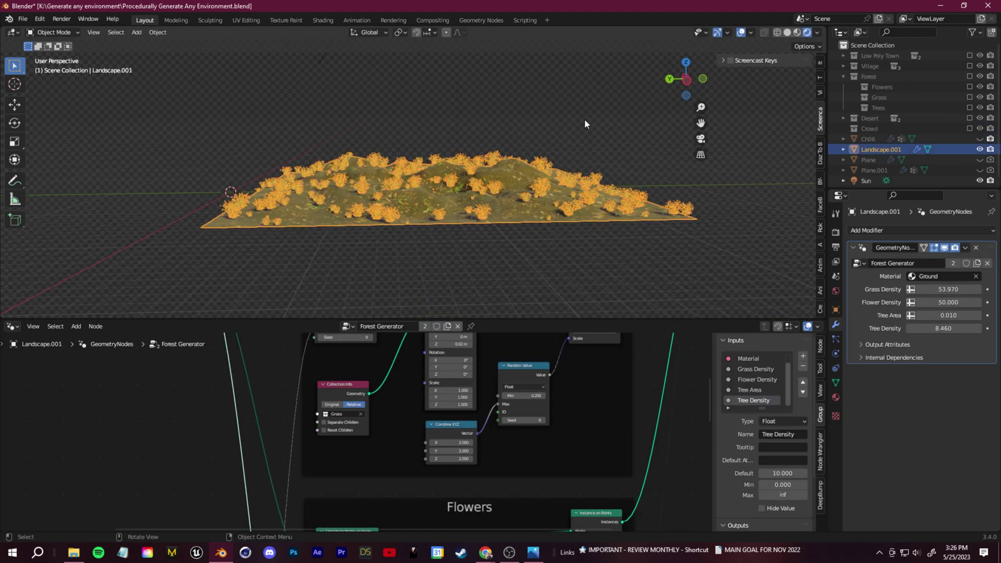
pyautogui.moveTo(583, 119); pyautogui.dragTo(587, 152, button='middle')
pyautogui.click(965, 289)
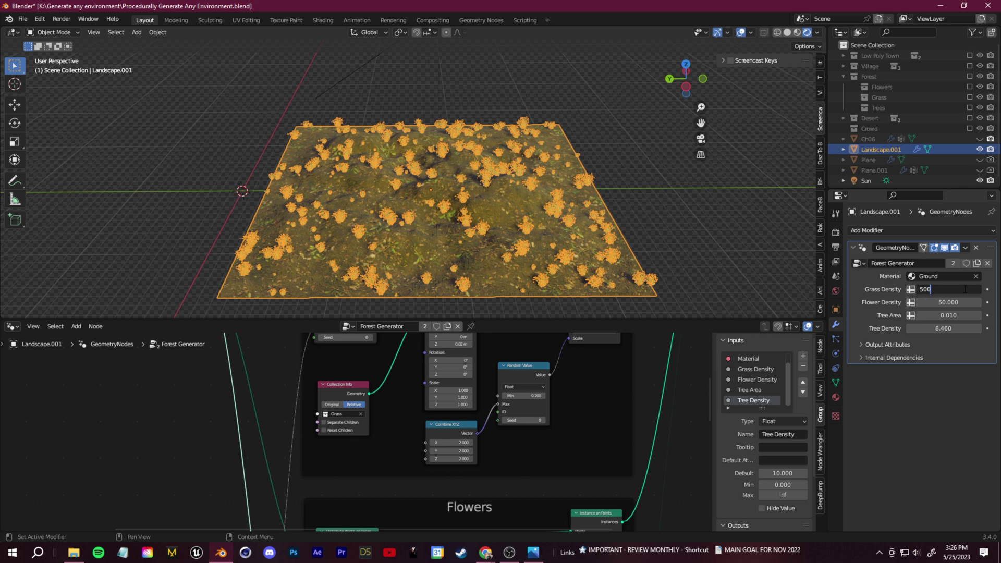
pyautogui.press('Return')
pyautogui.click(670, 253)
pyautogui.moveTo(669, 252); pyautogui.dragTo(656, 222, button='middle')
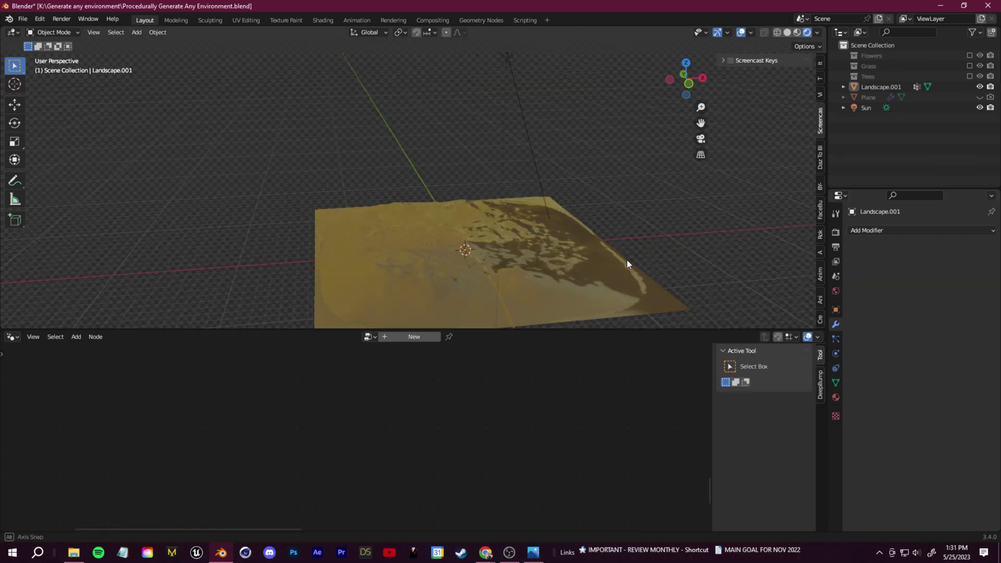
# Step: Add an Array modifier to the landscape and place it before the forest generator modifier in the stack
pyautogui.moveTo(627, 260); pyautogui.dragTo(600, 255, button='middle')
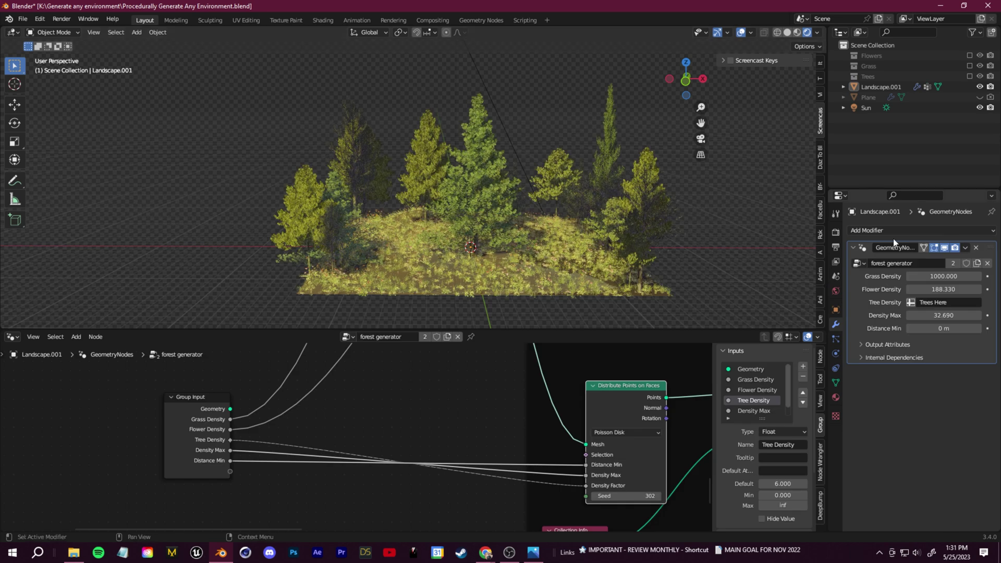
pyautogui.click(892, 230)
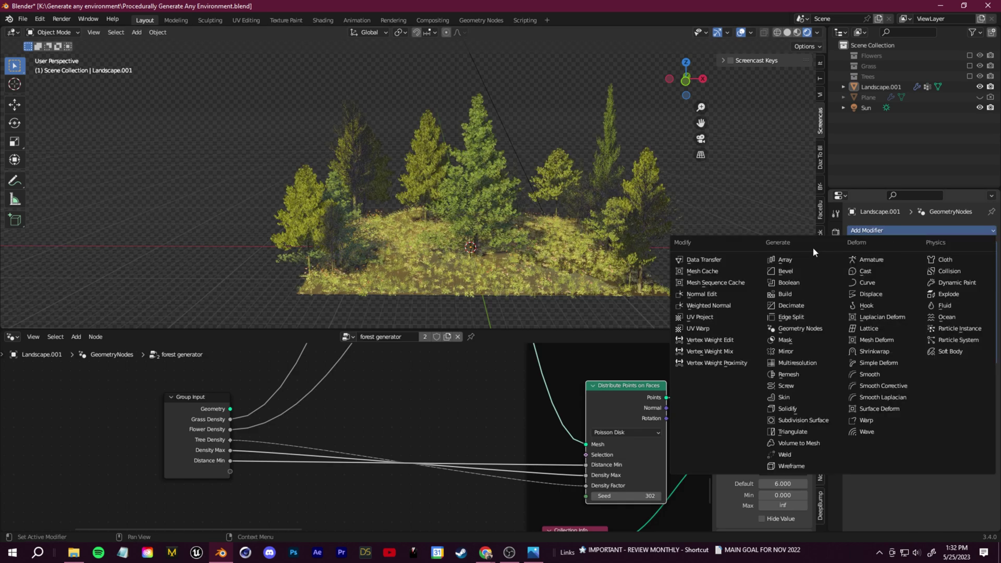
pyautogui.click(785, 259)
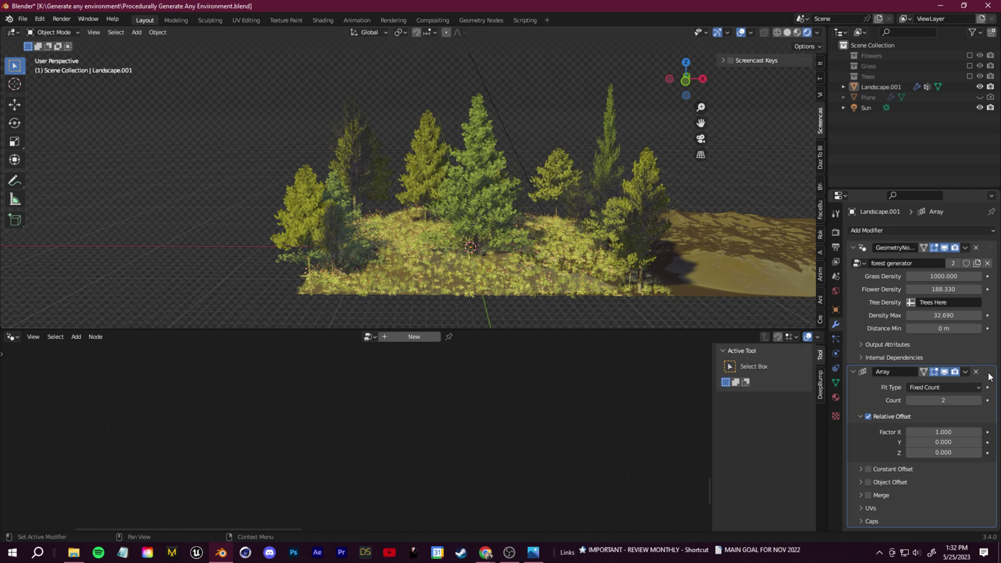
pyautogui.moveTo(990, 376); pyautogui.dragTo(990, 248)
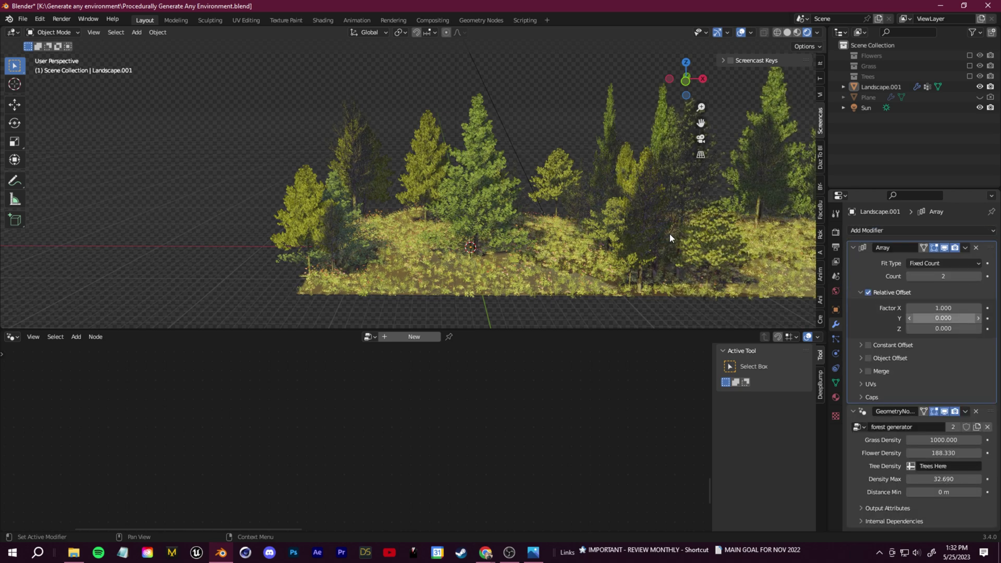
pyautogui.moveTo(669, 238); pyautogui.dragTo(568, 253, button='middle')
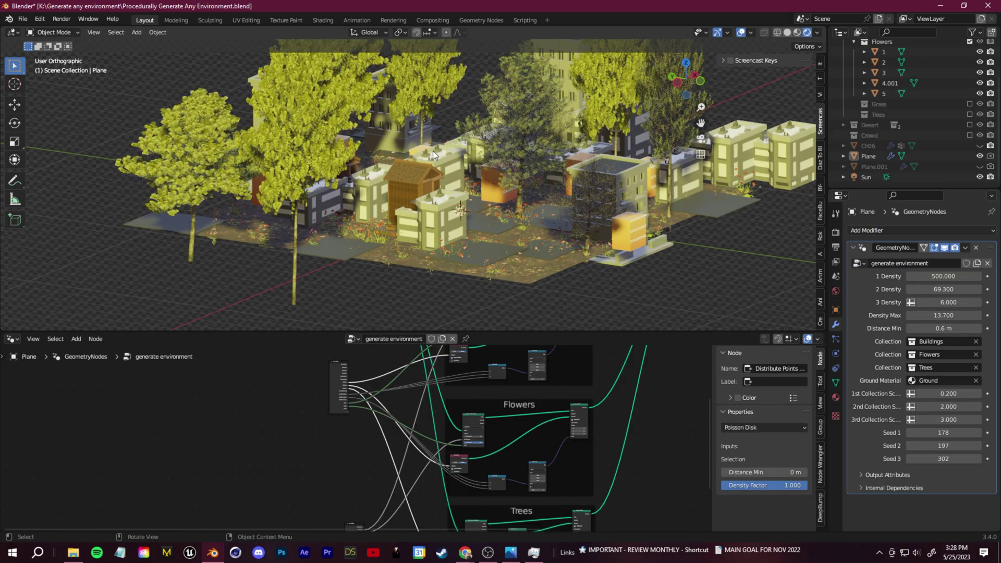
# Step: Empty the Flowers and Trees collection inputs of the generate environment modifier and set the seeds to 220, 150 and 441
pyautogui.moveTo(433, 152); pyautogui.dragTo(557, 242, button='middle')
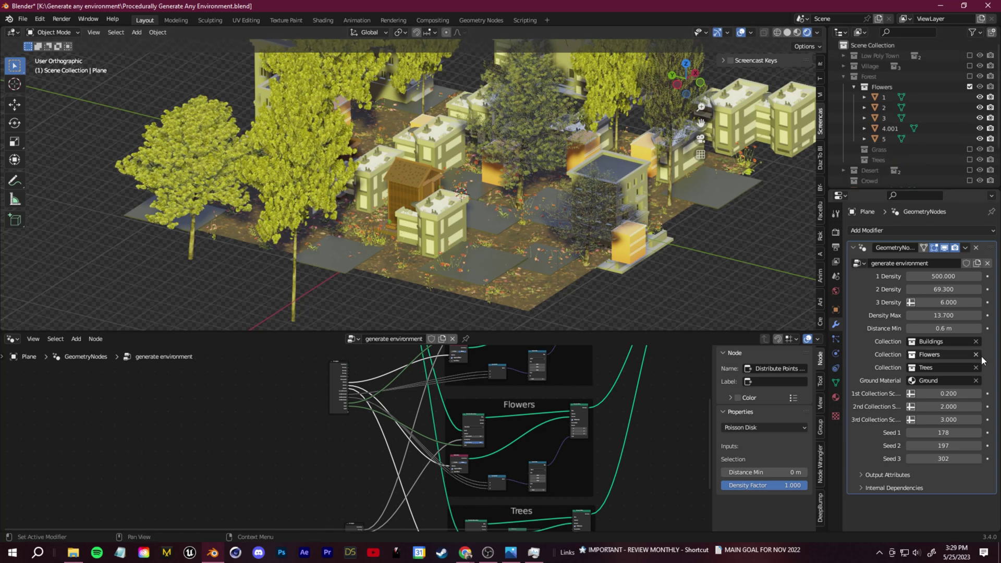
pyautogui.moveTo(615, 245); pyautogui.dragTo(653, 260, button='middle')
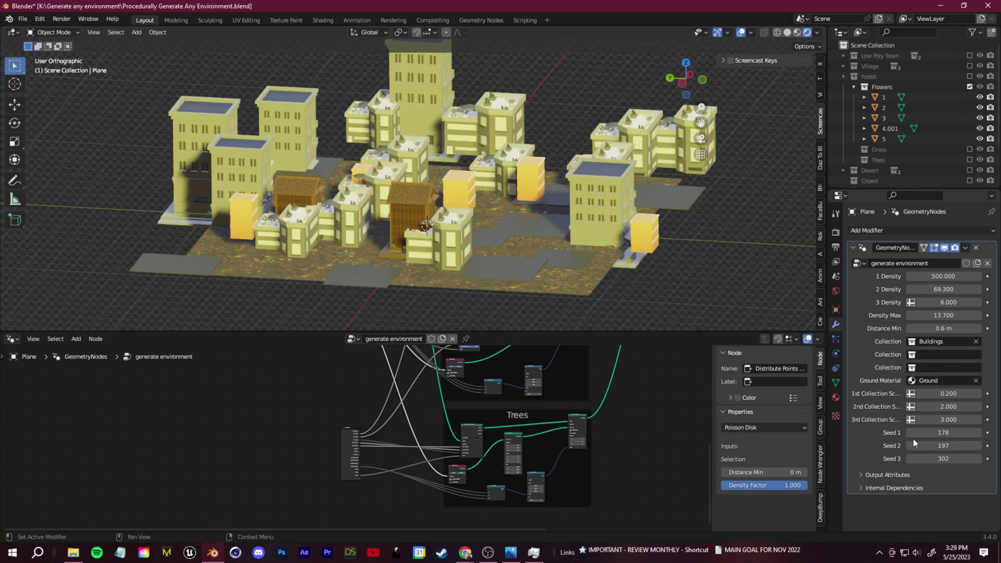
pyautogui.moveTo(933, 433); pyautogui.dragTo(965, 458)
# Step: Set the environment generator's Density Max to 11.580 and its 2 Density to 72.050
pyautogui.moveTo(933, 315)
pyautogui.mouseDown()
pyautogui.moveTo(943, 315)
pyautogui.moveTo(925, 315)
pyautogui.mouseUp()
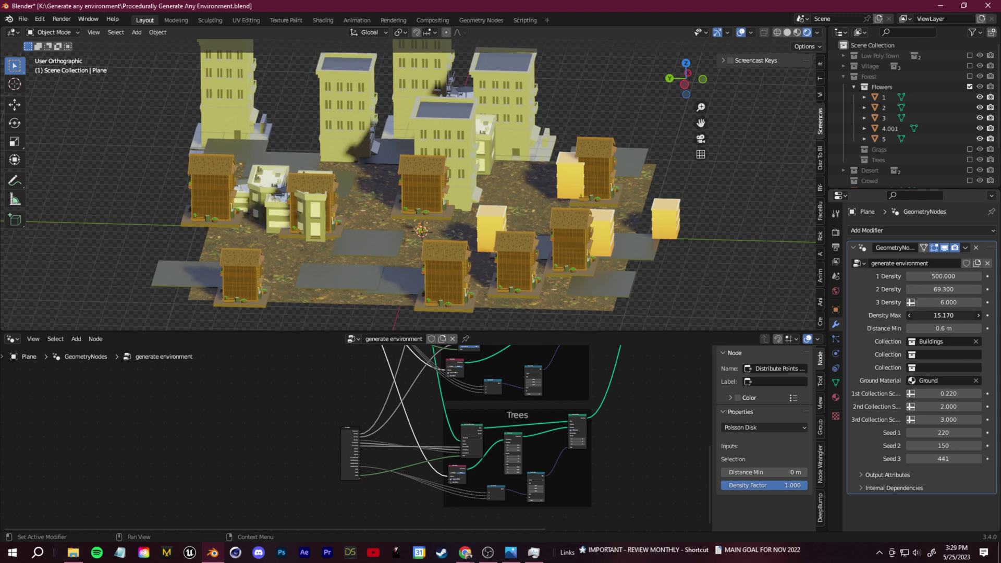
pyautogui.moveTo(944, 288); pyautogui.dragTo(958, 289)
pyautogui.moveTo(666, 288); pyautogui.dragTo(672, 290, button='middle')
# Step: Use desert buildings and desert towers as the generator's first and second collections, with a 2nd Collection Scale of -0.040
pyautogui.click(976, 342)
pyautogui.click(969, 341)
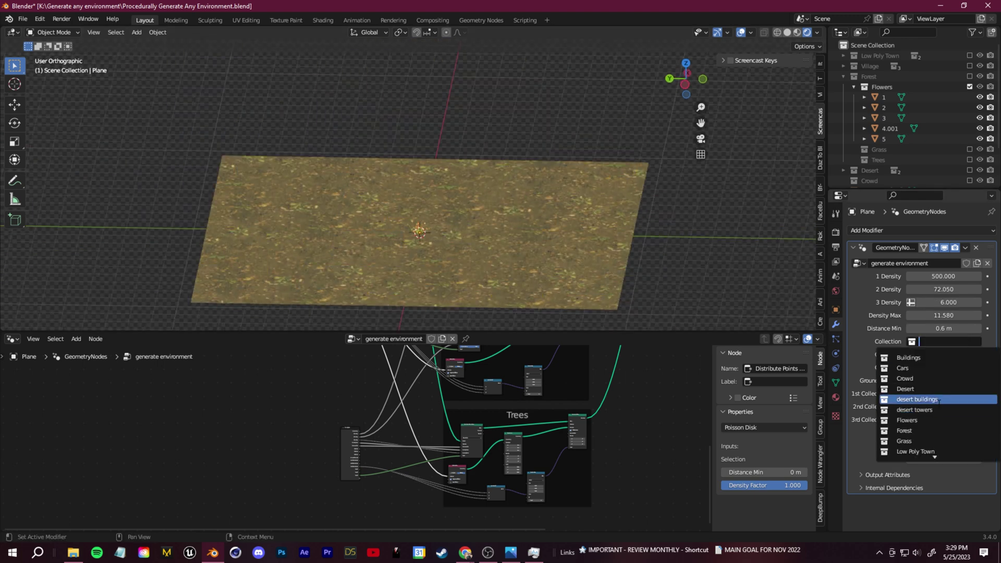
pyautogui.click(938, 400)
pyautogui.click(946, 354)
pyautogui.click(917, 422)
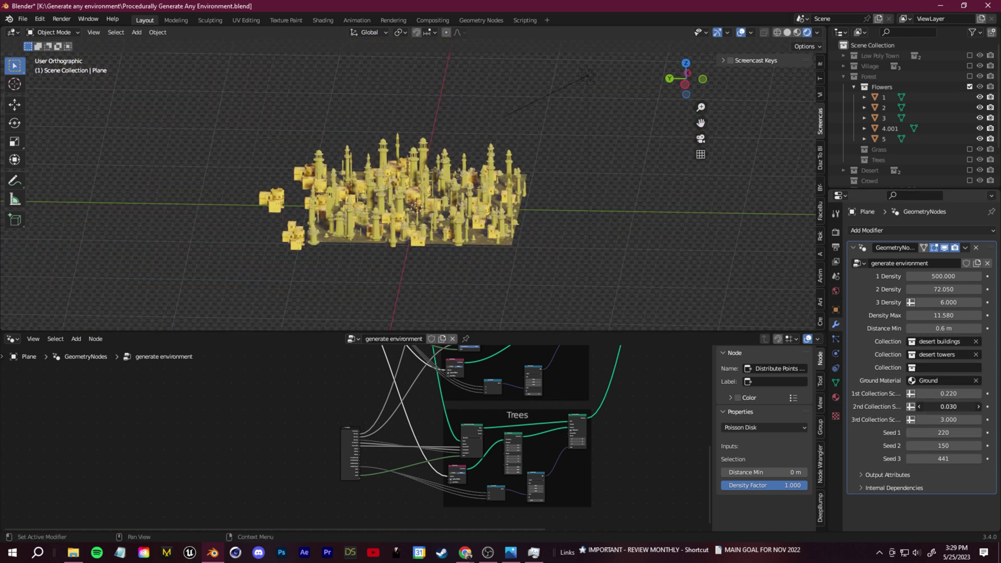
pyautogui.moveTo(469, 229); pyautogui.dragTo(554, 233, button='middle')
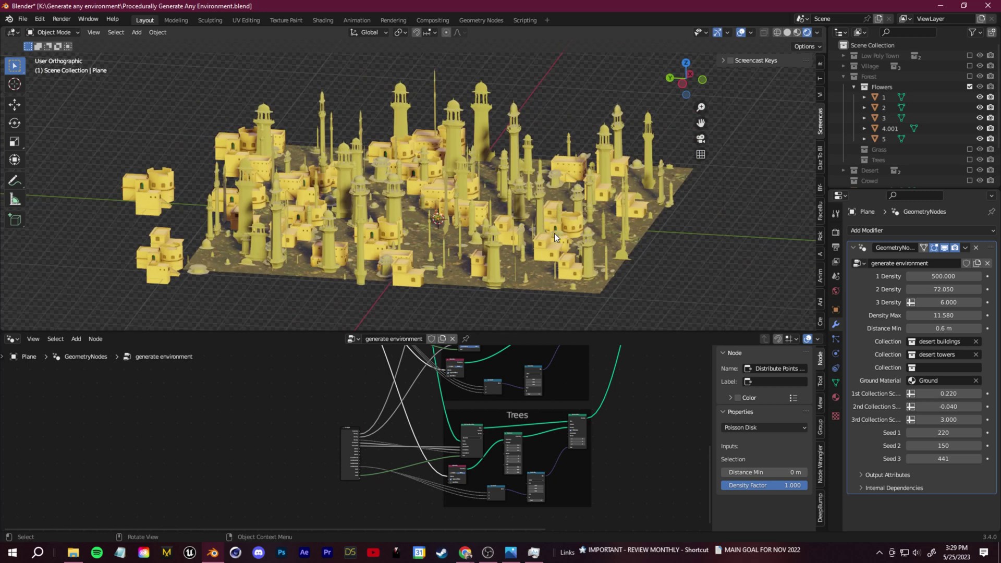
pyautogui.scroll(5, 554, 233)
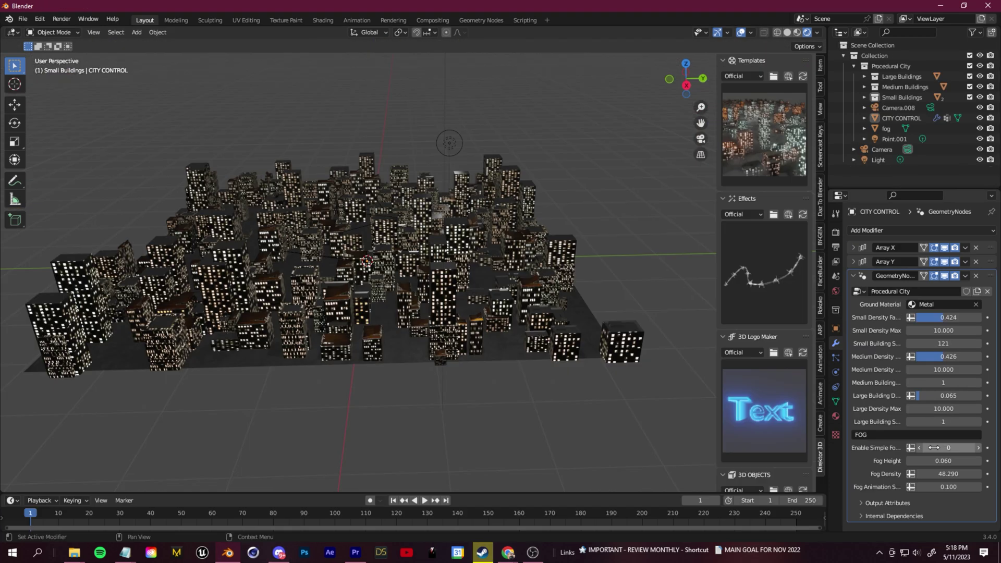
# Step: Set Enable Simple Fog to 1 on the Procedural City's CITY CONTROL object and play back the fog animation
pyautogui.click(943, 447)
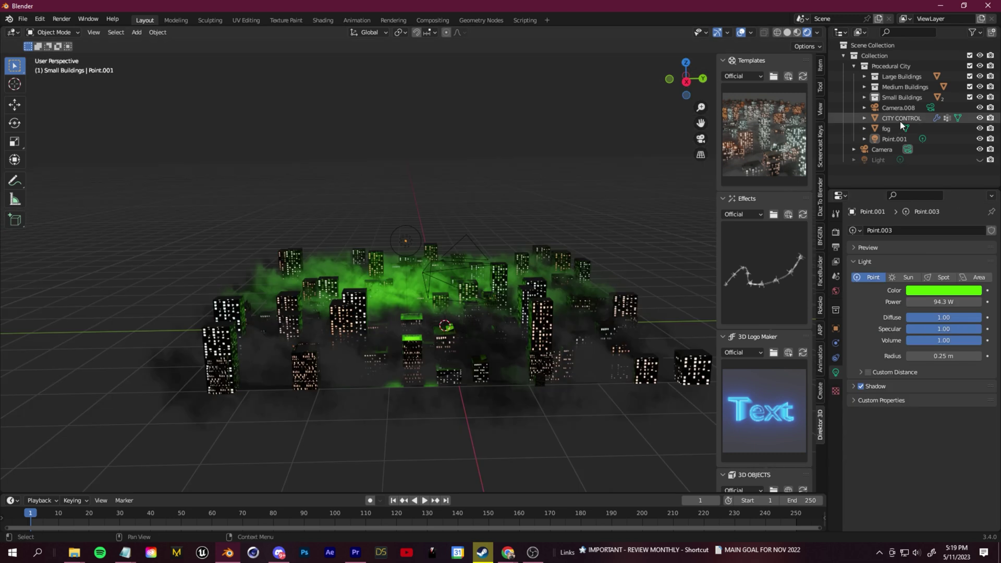
pyautogui.click(900, 118)
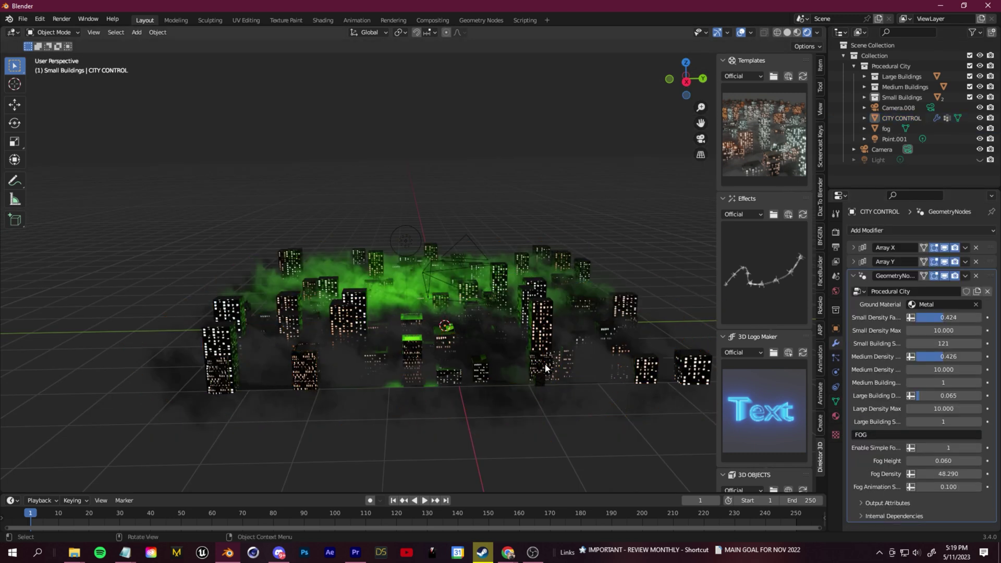
pyautogui.press('space')
pyautogui.scroll(5, 529, 365)
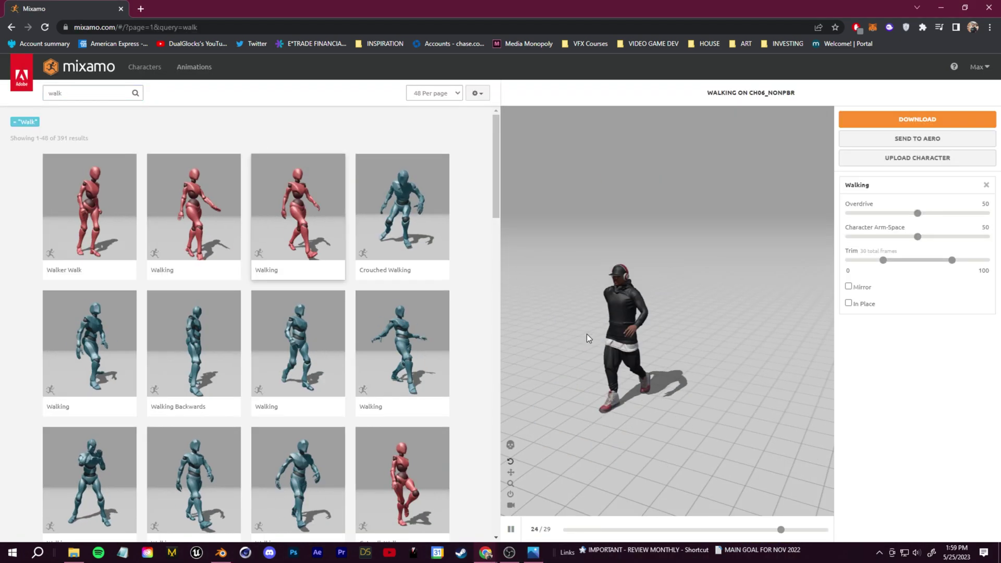
# Step: In Mixamo, download the Walking animation for the current character and for Remy, and pick a further character from the library
pyautogui.click(917, 119)
pyautogui.click(647, 239)
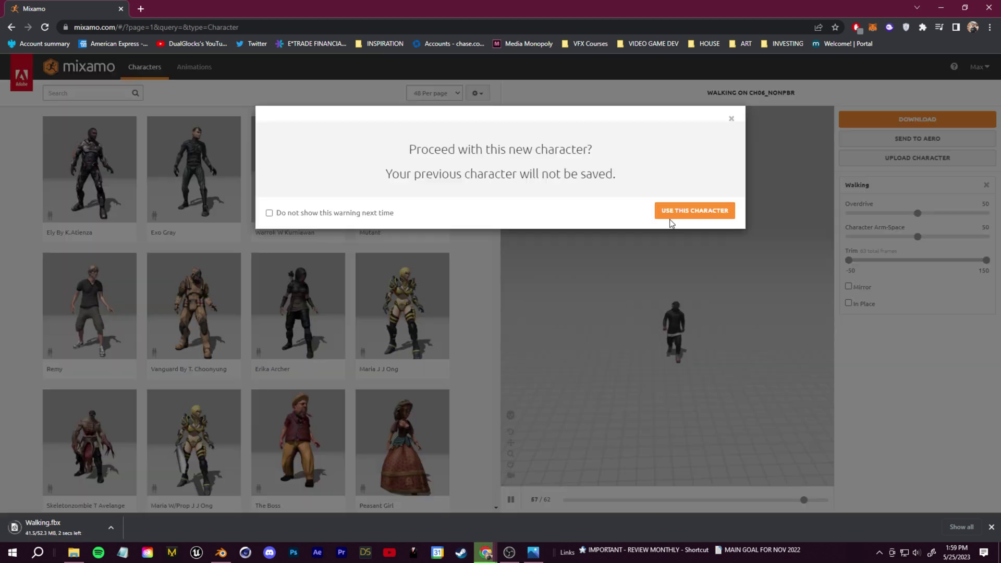
pyautogui.click(693, 211)
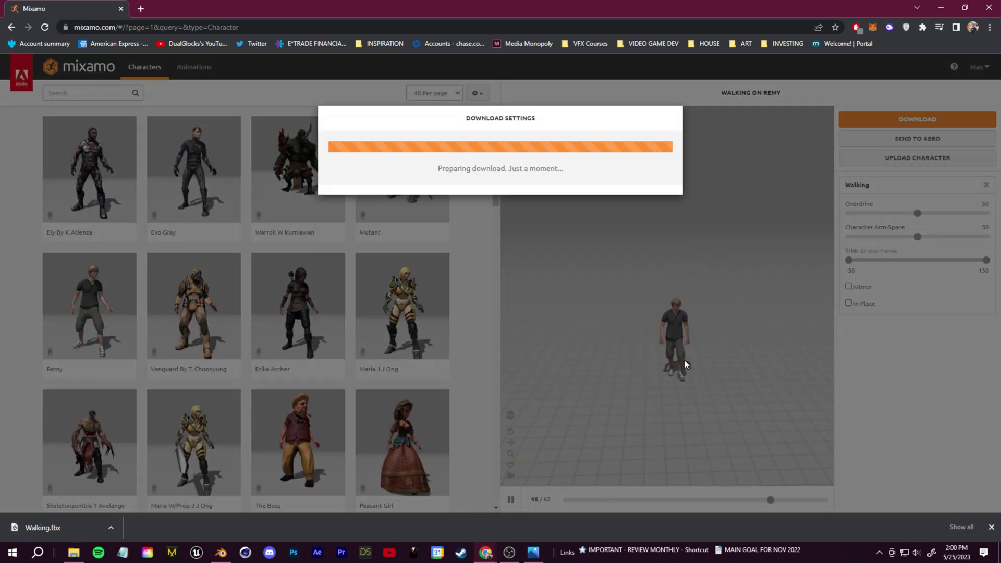
pyautogui.scroll(-15, 447, 402)
pyautogui.scroll(-4, 447, 401)
pyautogui.click(193, 336)
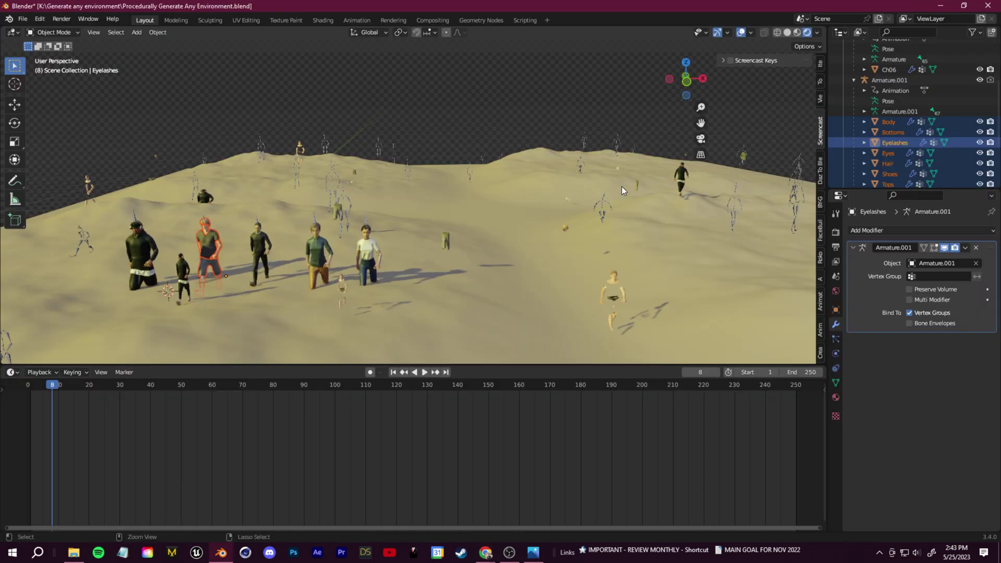
# Step: Join the separate body meshes under Armature.001 into the single Tops object and move it into the Crowd collection
pyautogui.hotkey('ctrl', 'z')
pyautogui.scroll(-2, 903, 169)
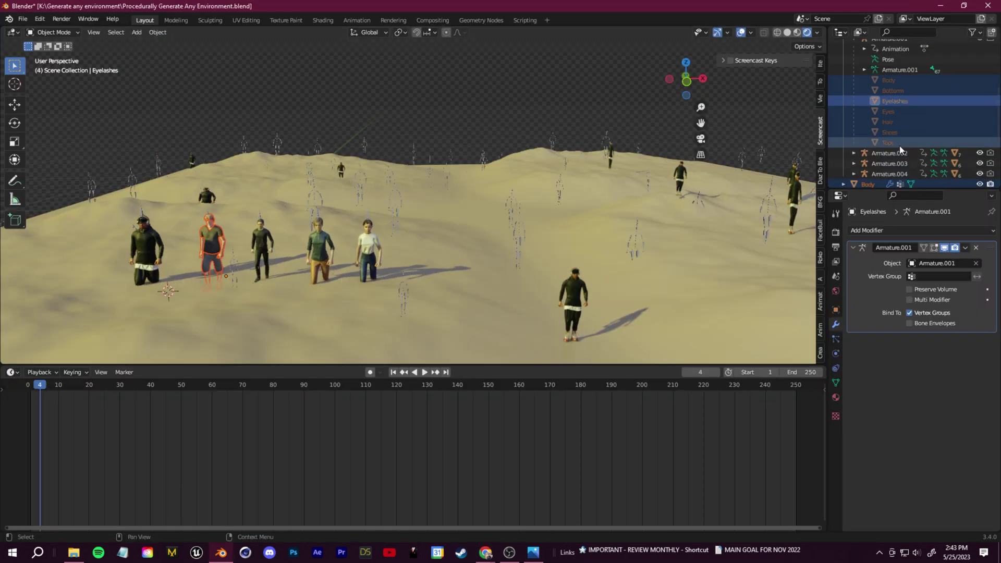
pyautogui.keyDown('shift'); pyautogui.click(904, 82); pyautogui.keyUp('shift')
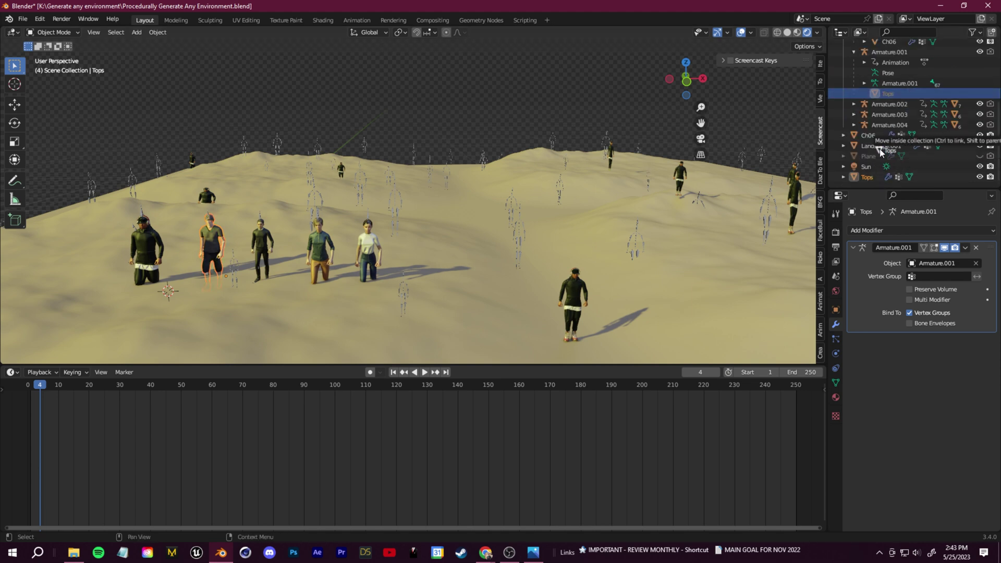
pyautogui.moveTo(889, 93); pyautogui.dragTo(890, 93)
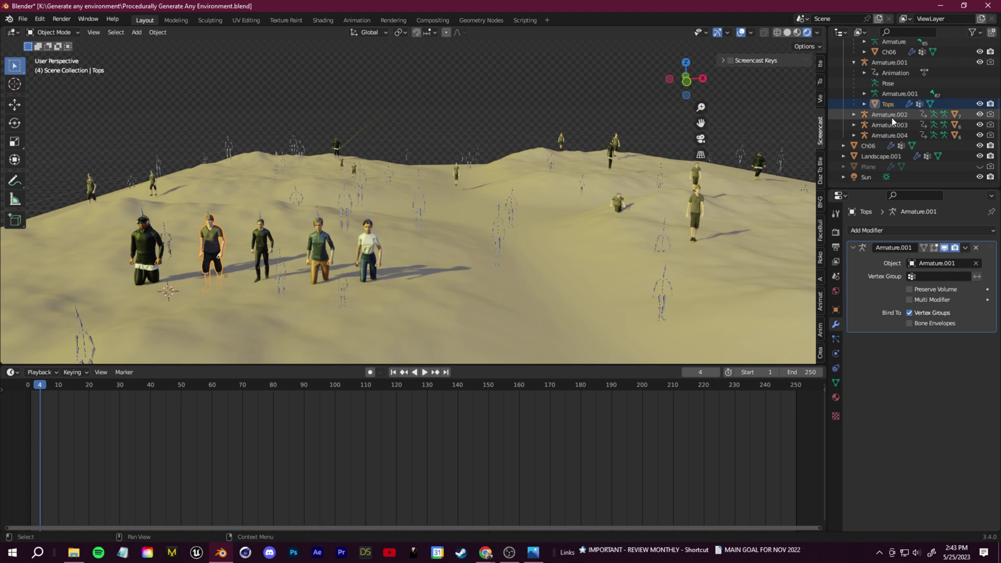
pyautogui.press('space')
pyautogui.press('space')
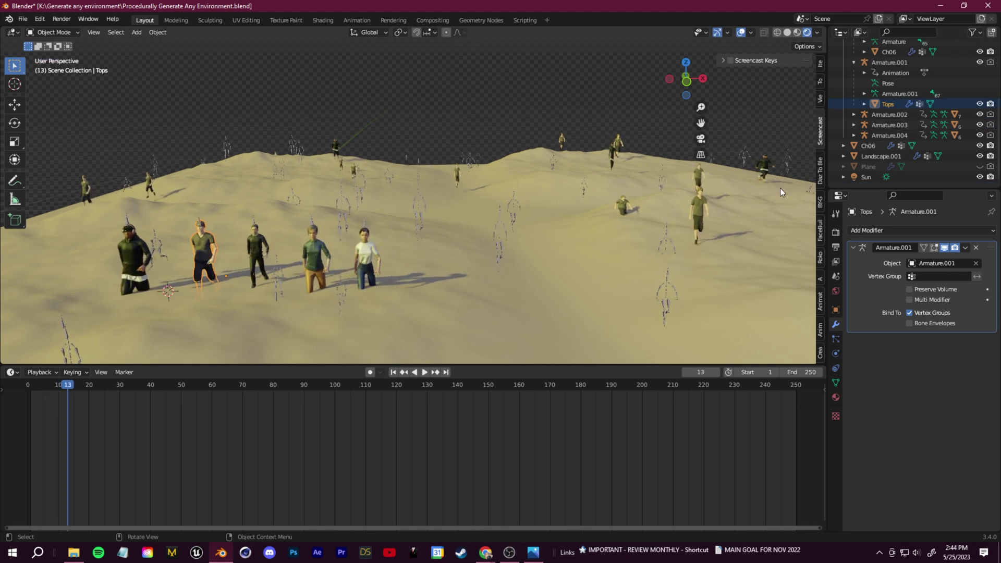
# Step: Join the body meshes under Armature.002 into one object and play the crowd animation
pyautogui.click(853, 114)
pyautogui.click(898, 115)
pyautogui.keyDown('shift'); pyautogui.click(899, 177); pyautogui.keyUp('shift')
pyautogui.hotkey('ctrl', 'j')
pyautogui.scroll(-3, 668, 225)
pyautogui.press('space')
# Step: Join the meshes under Armature.003 and Armature.004 into one object per character for the Crowd collection
pyautogui.hotkey('ctrl', 'j')
pyautogui.moveTo(892, 157); pyautogui.dragTo(892, 95)
pyautogui.click(853, 134)
pyautogui.hotkey('ctrl', 'j')
# Step: Exclude the Crowd source collection from the view layer and set the landscape's 1st Collection Scale to 0.450
pyautogui.moveTo(125, 385); pyautogui.dragTo(55, 396)
pyautogui.click(843, 98)
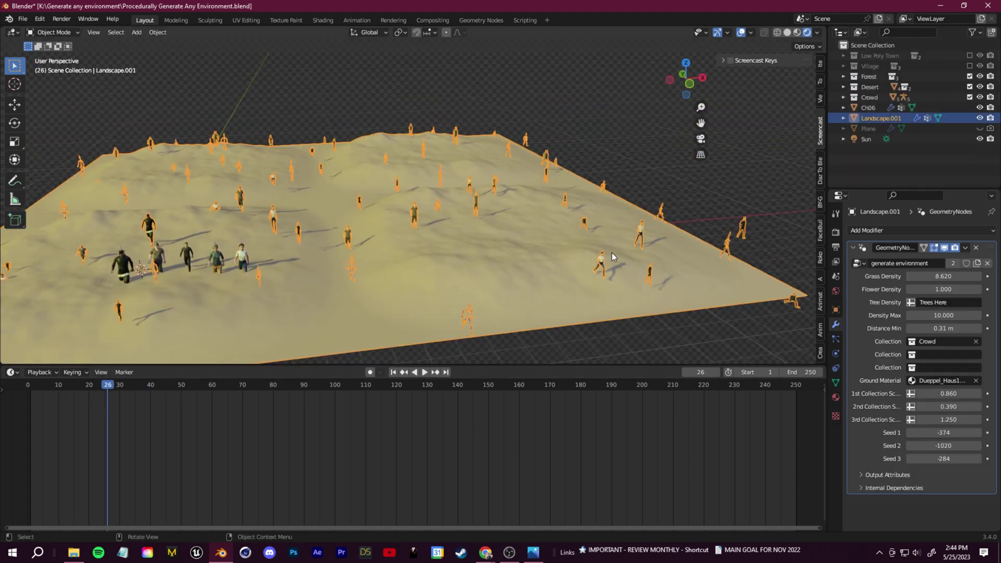
pyautogui.click(252, 267)
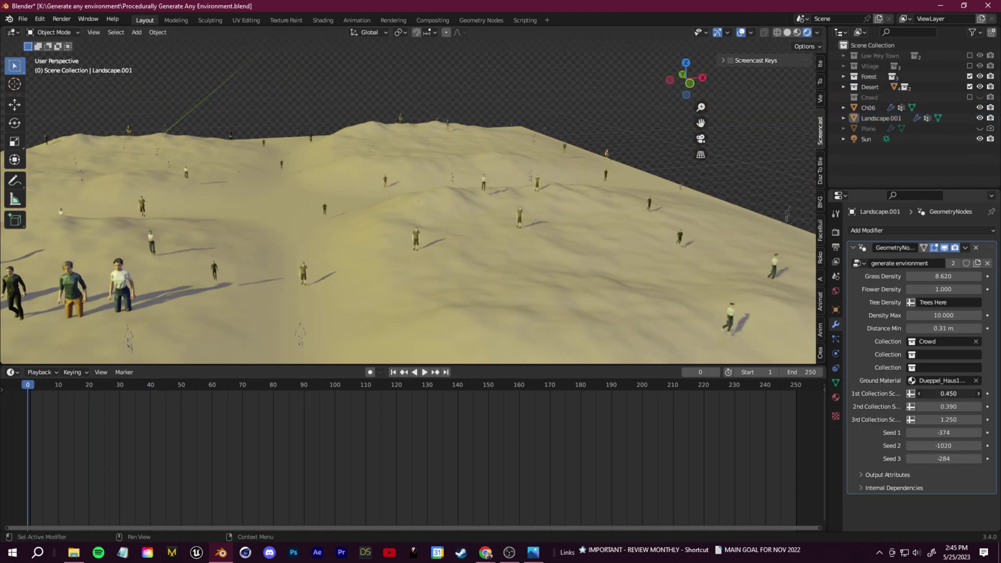